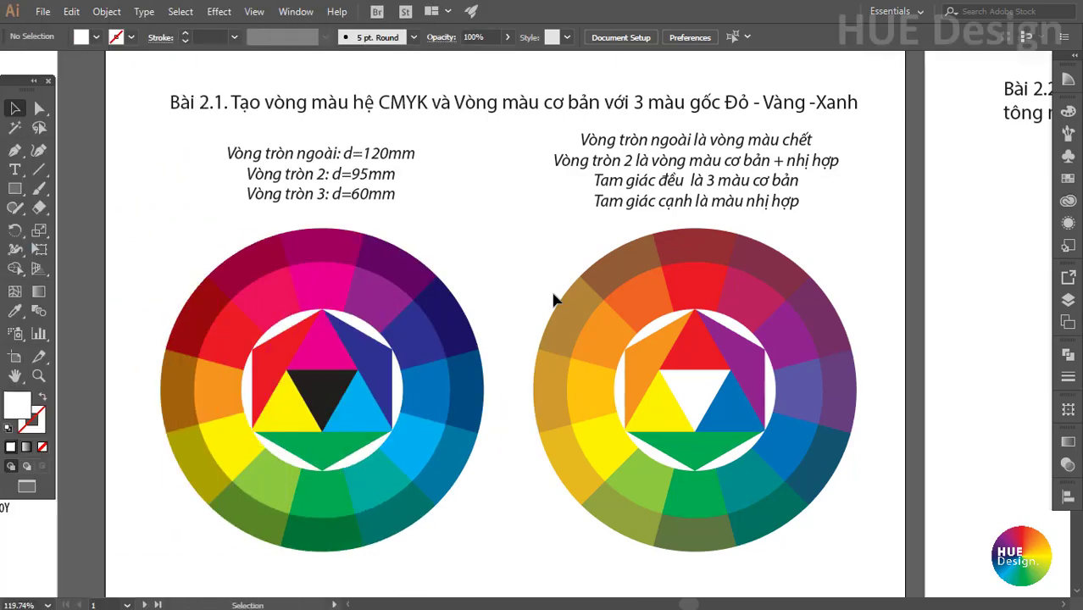
Step: Begin a new Illustrator document with Ctrl+N
key(ctrl+n)
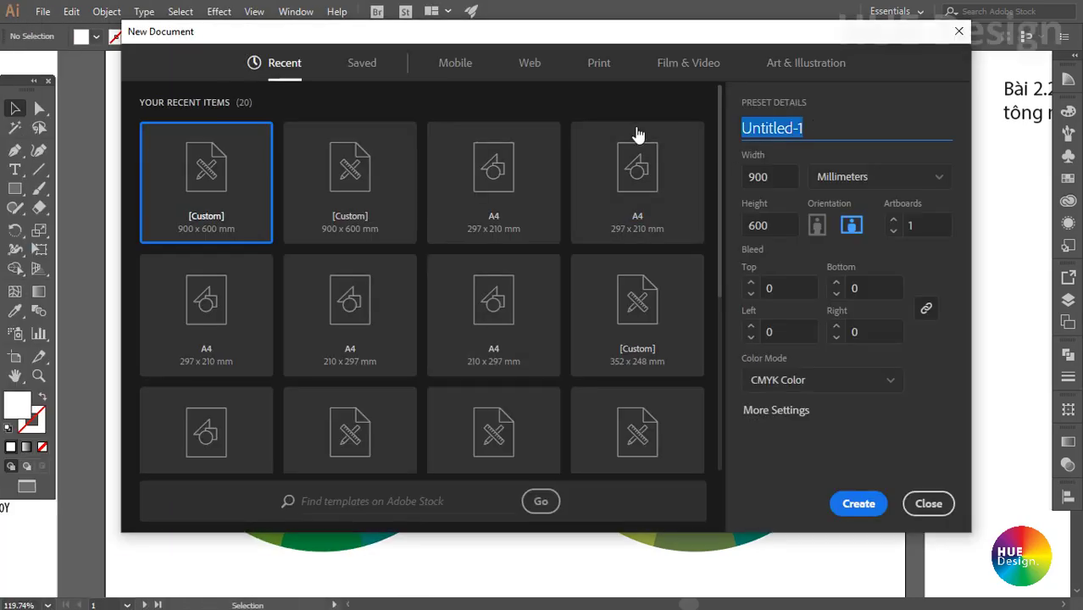
Step: Create a document named Bánh xe màu sắc, 297 × 210 mm, in CMYK Color
text(Bánh xe màu să)
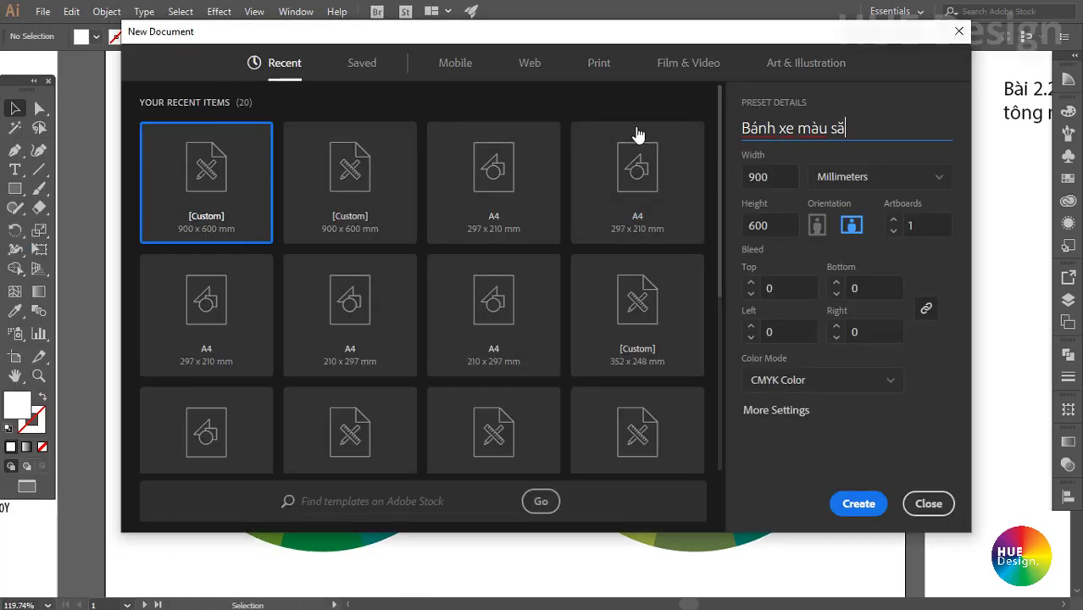
text(sc)
click(938, 177)
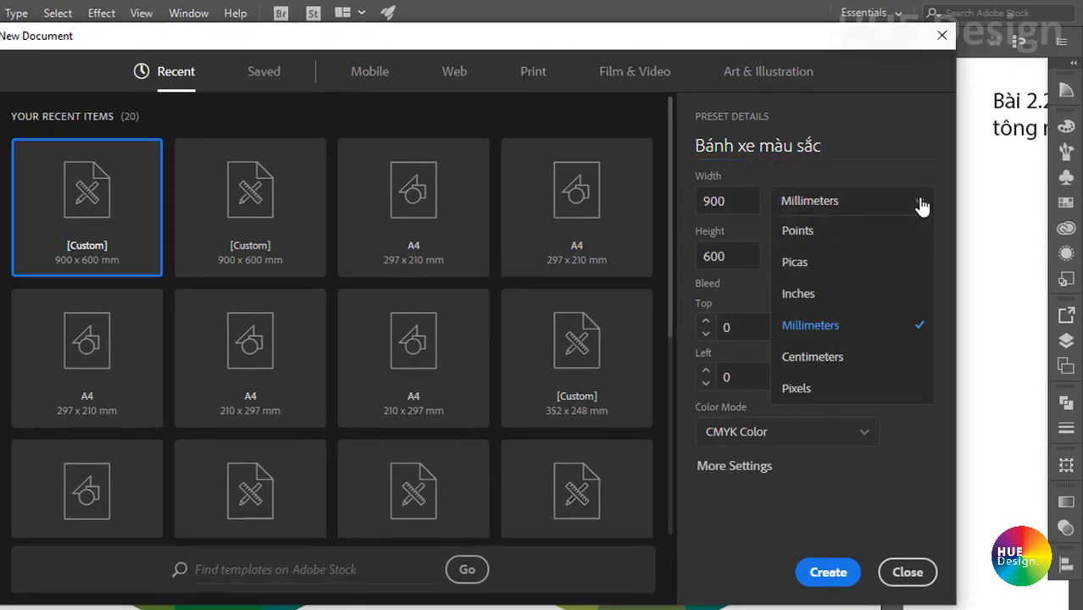
click(916, 200)
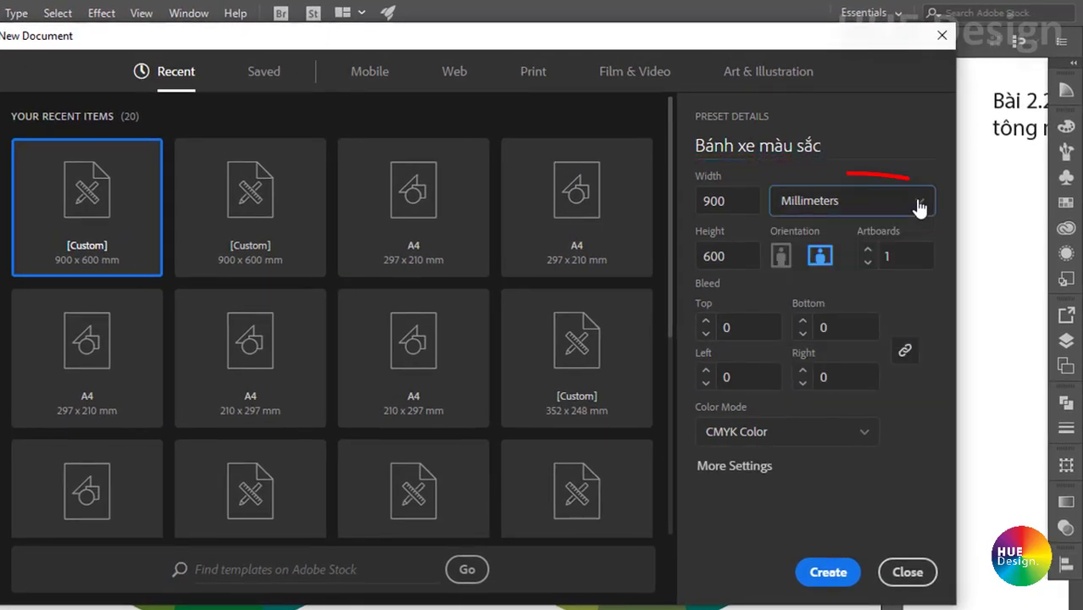
click(731, 201)
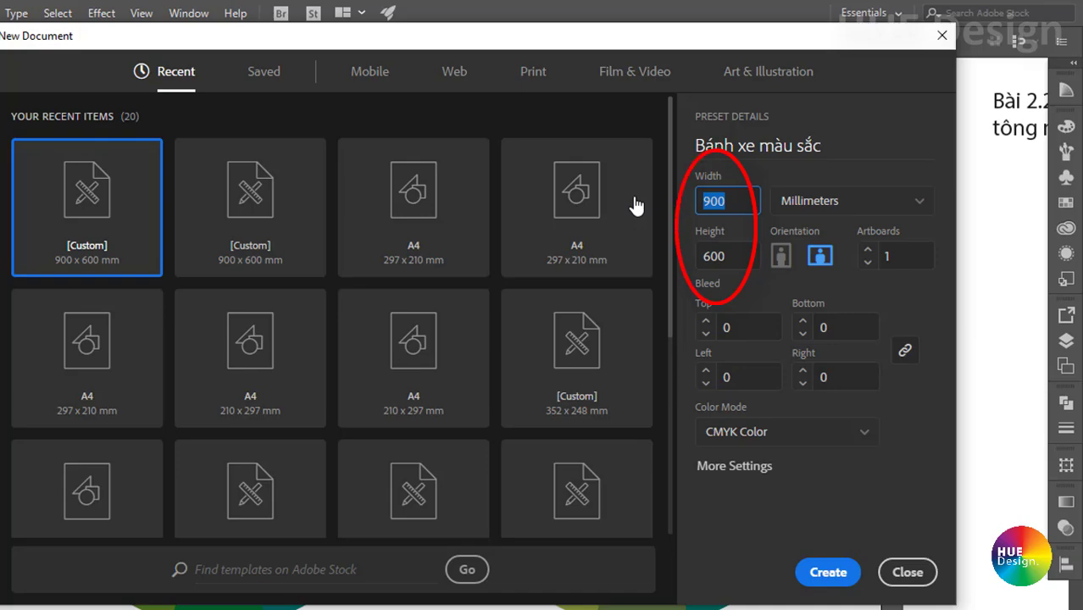
text(297)
key(Tab)
text(210)
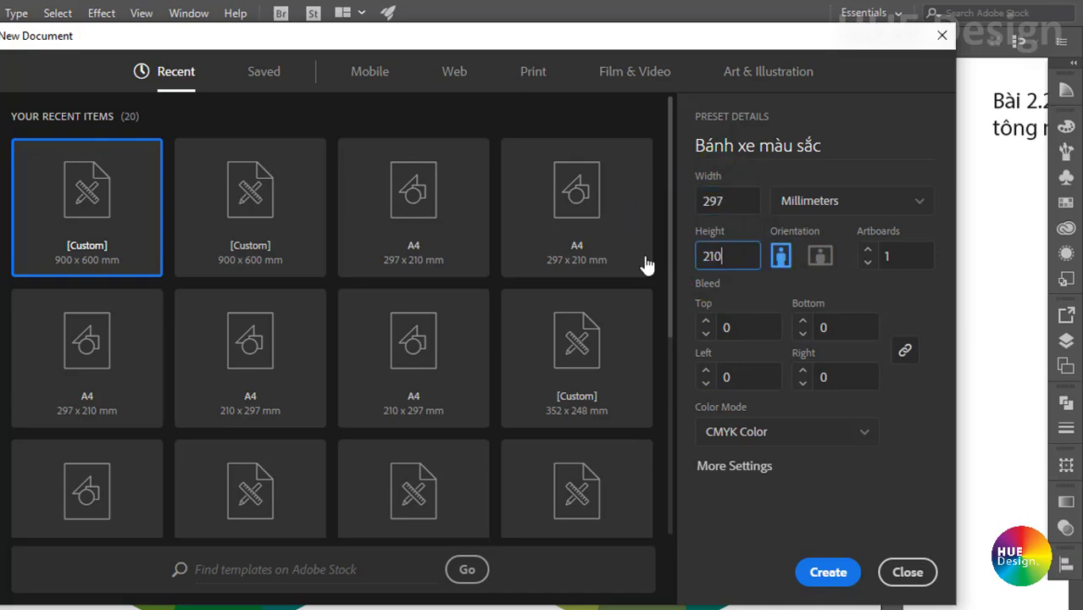
click(862, 434)
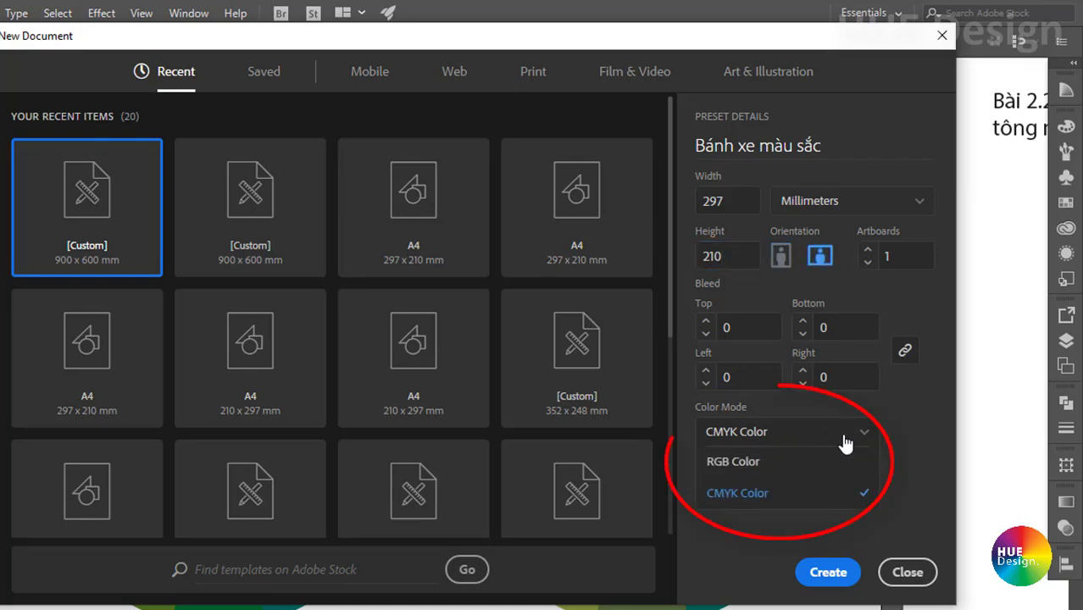
click(754, 495)
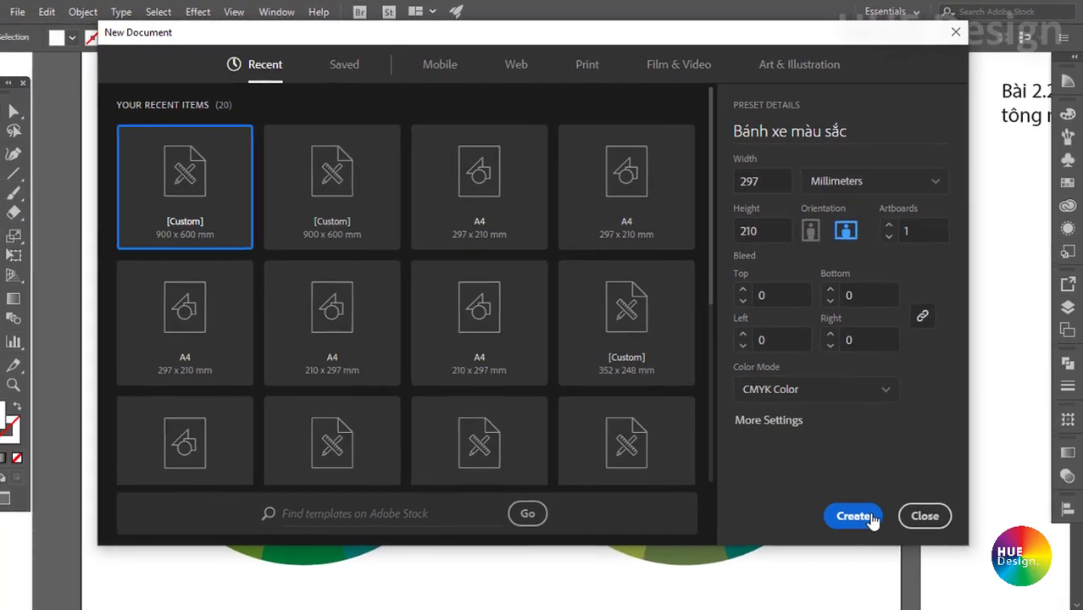
click(830, 566)
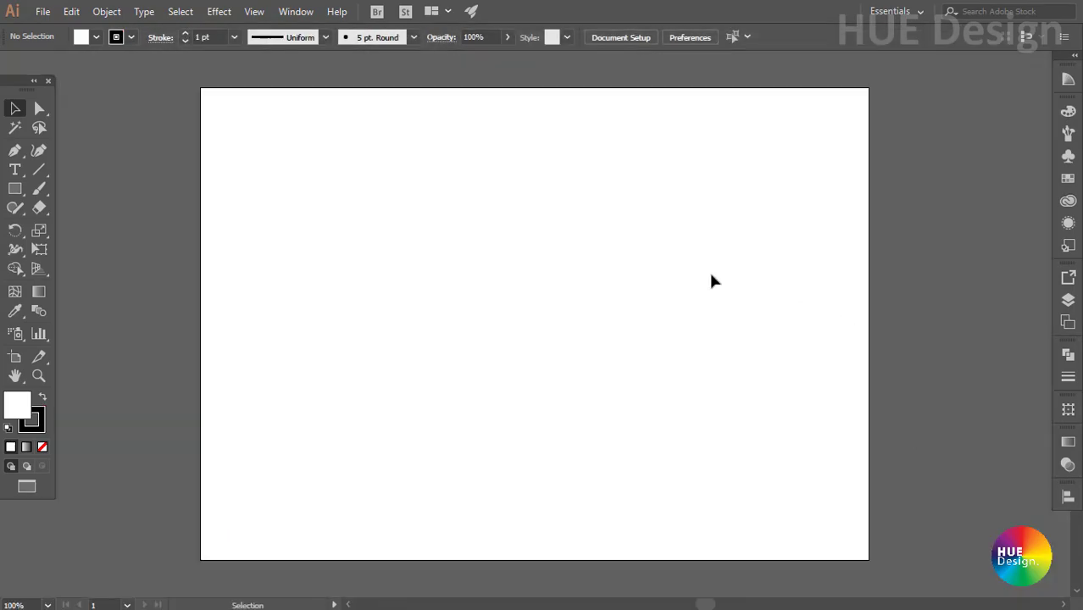
Step: Draw a circle of exactly 120 × 120 mm with the Ellipse tool
drag(385, 203, 480, 291)
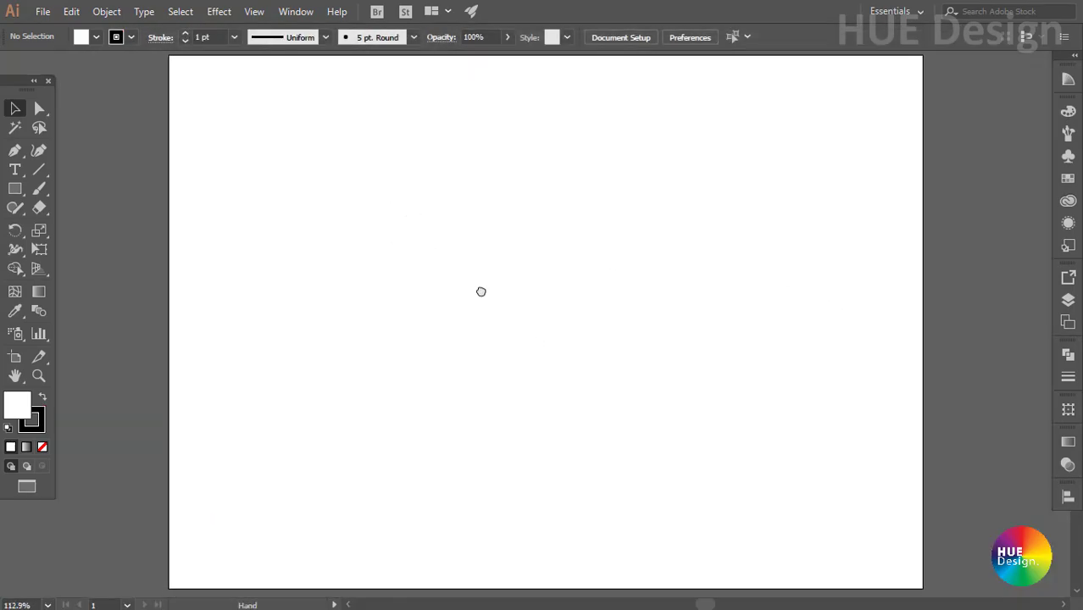
click(15, 190)
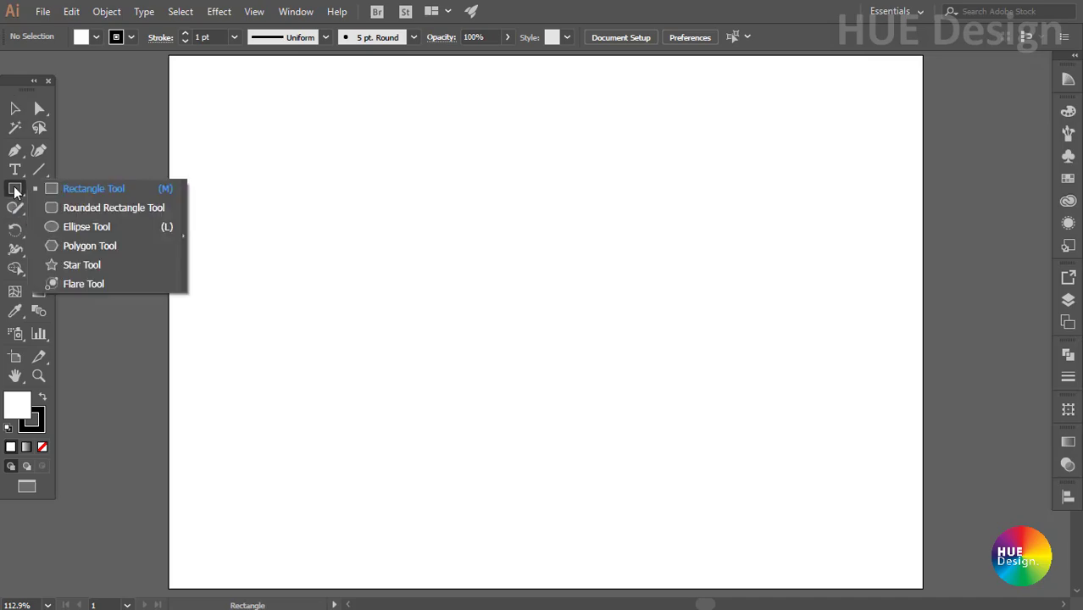
drag(15, 190, 70, 226)
click(447, 247)
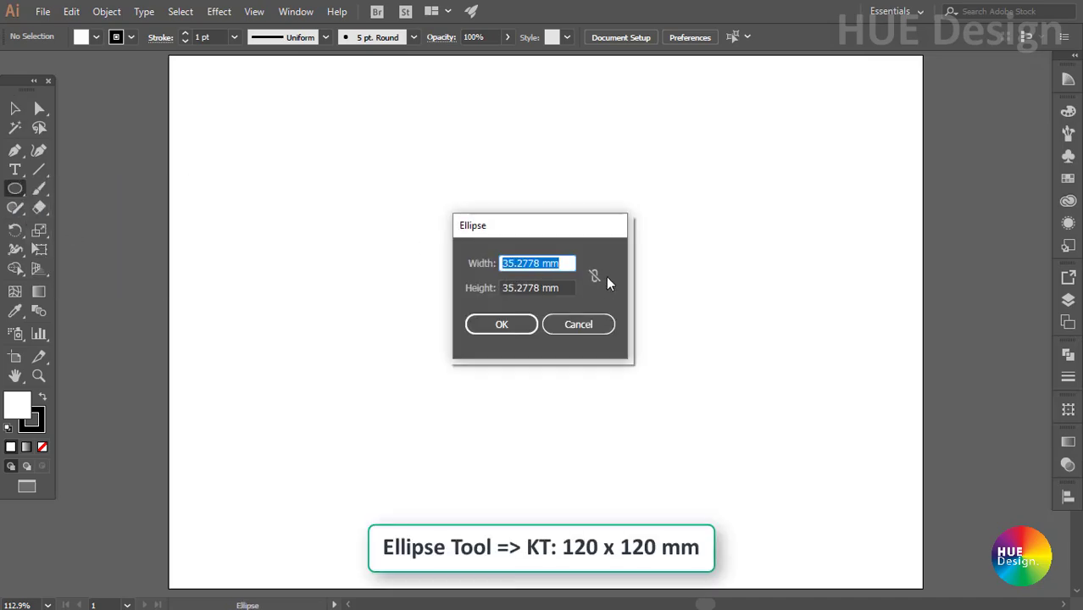
text(120)
key(Tab)
text(2)
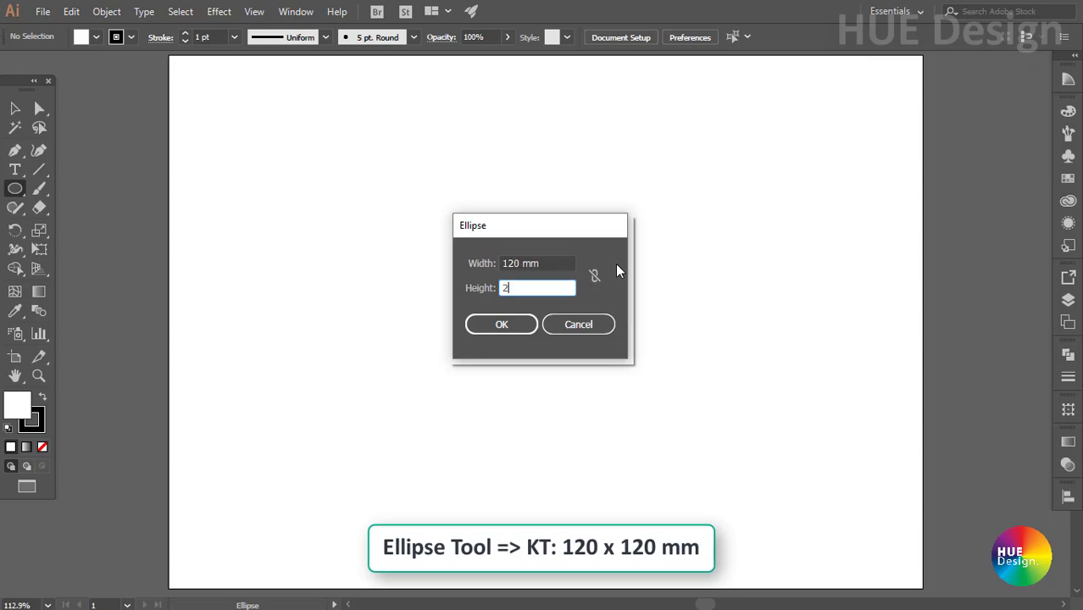
text(120)
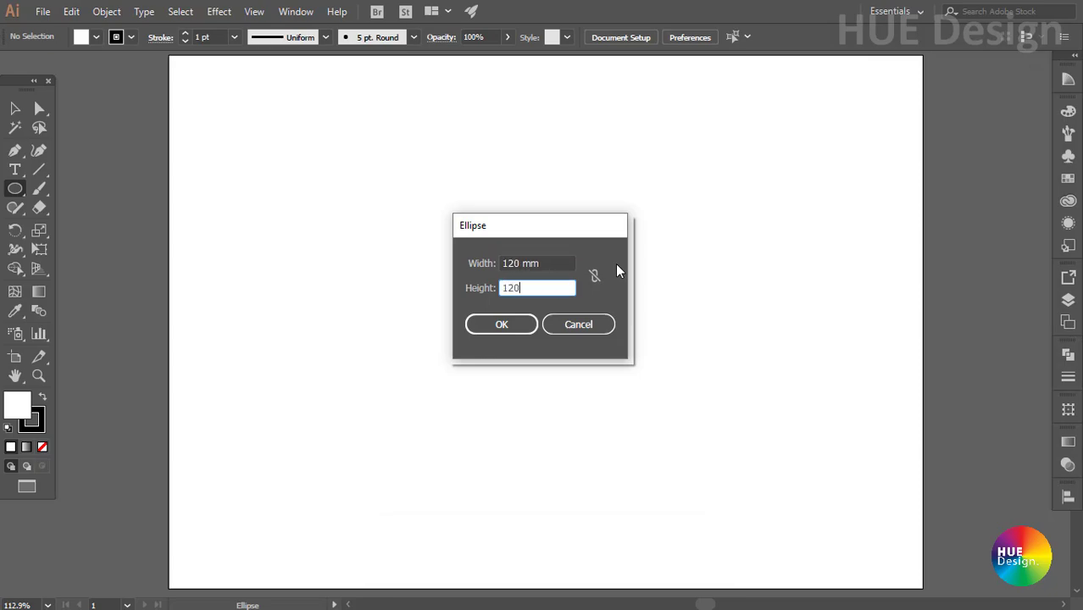
key(Return)
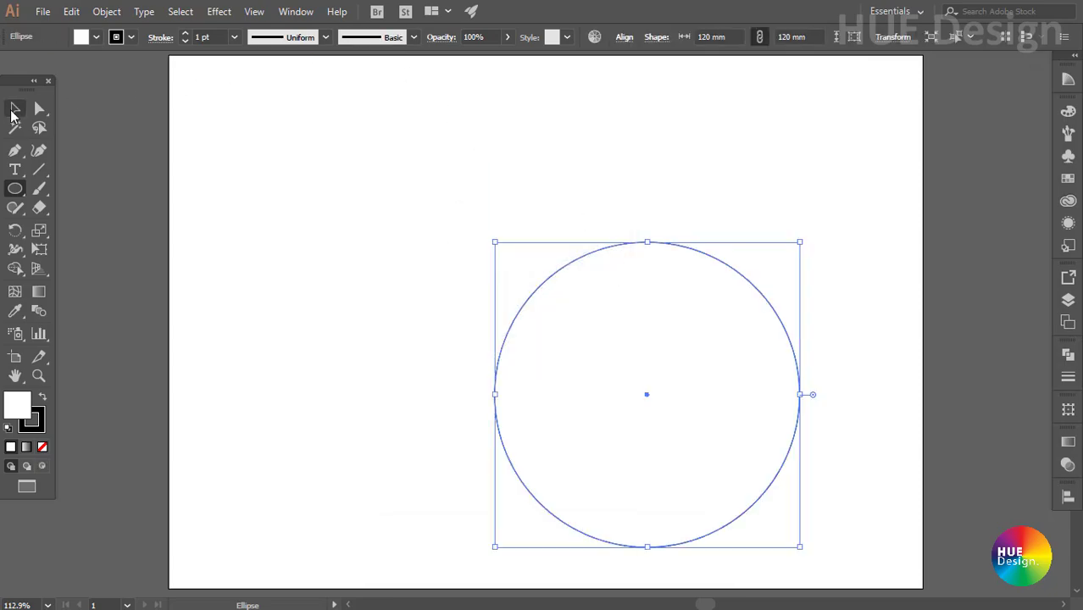
Step: Move the circle toward the artboard centre and copy it
click(17, 110)
drag(646, 397, 541, 298)
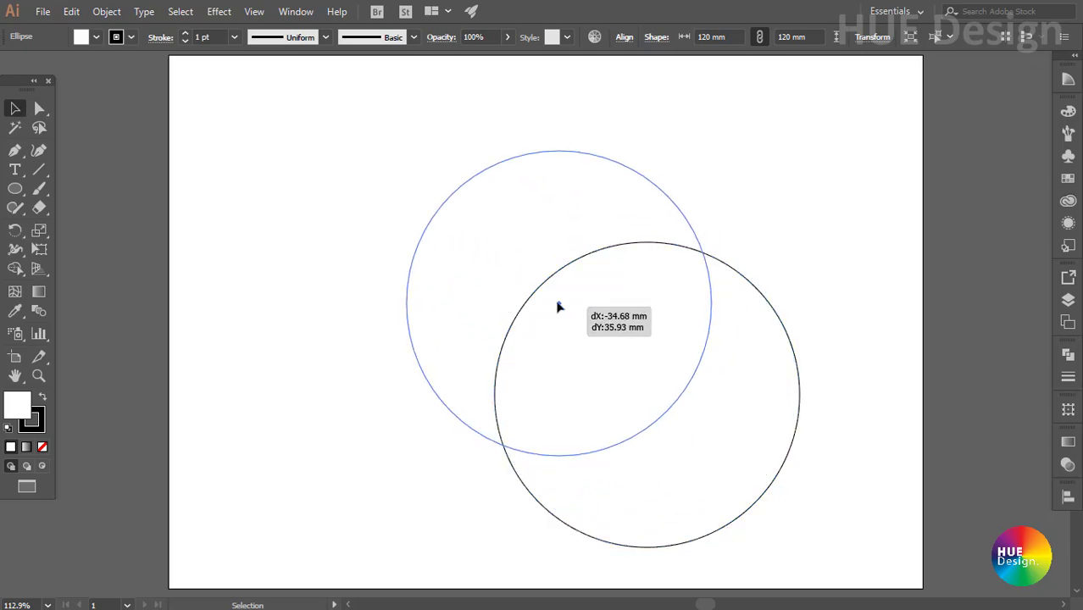
scroll(558, 253, up, 1)
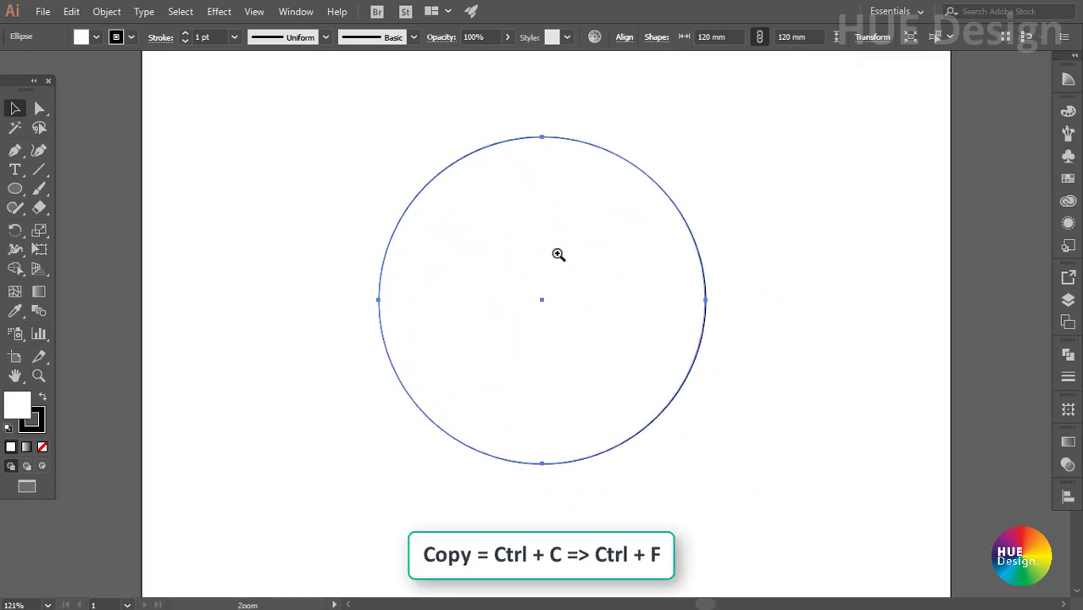
key(ctrl+c)
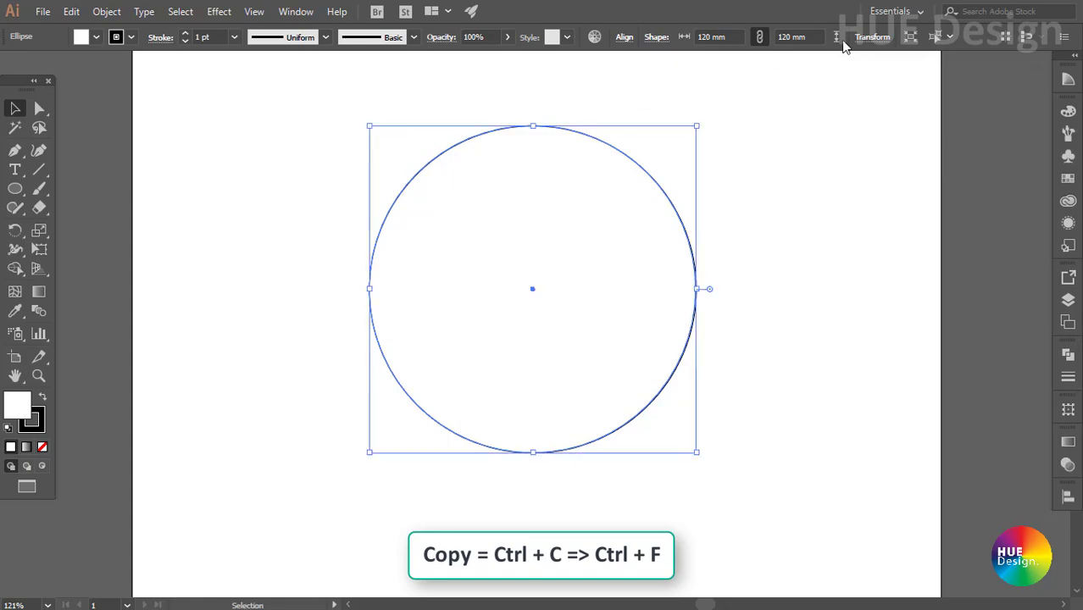
Step: Resize the front copy to 95 mm around its centre reference point
click(872, 36)
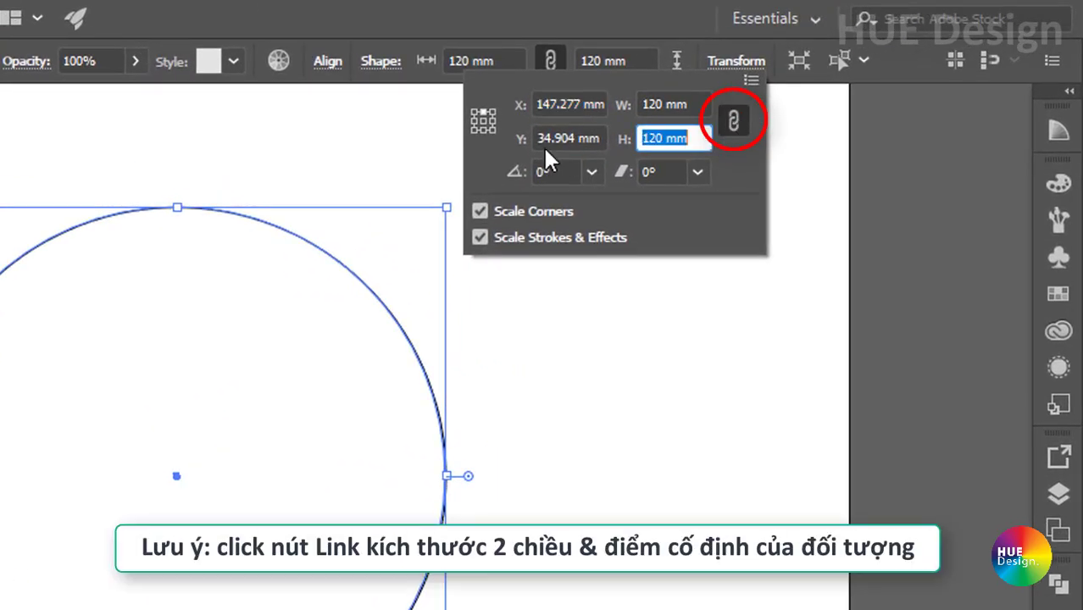
click(485, 120)
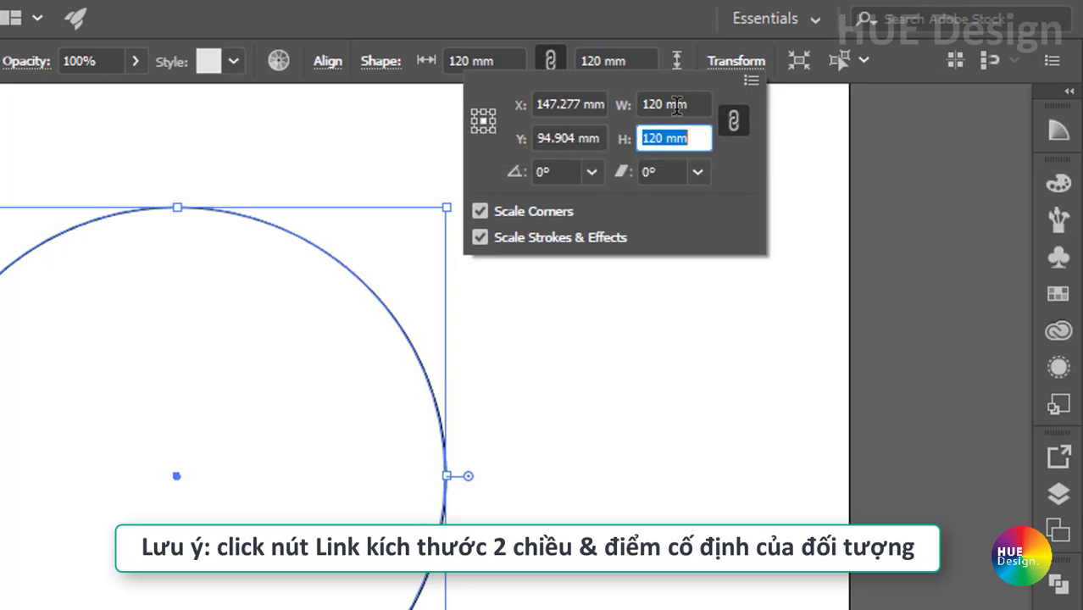
click(676, 104)
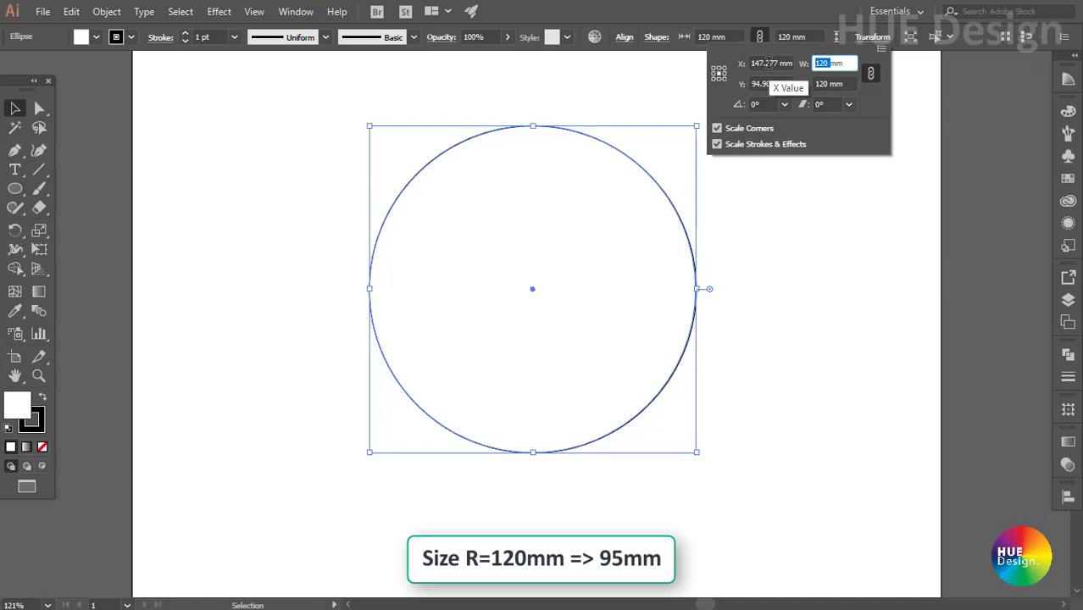
click(834, 62)
text(95)
key(Tab)
text(95)
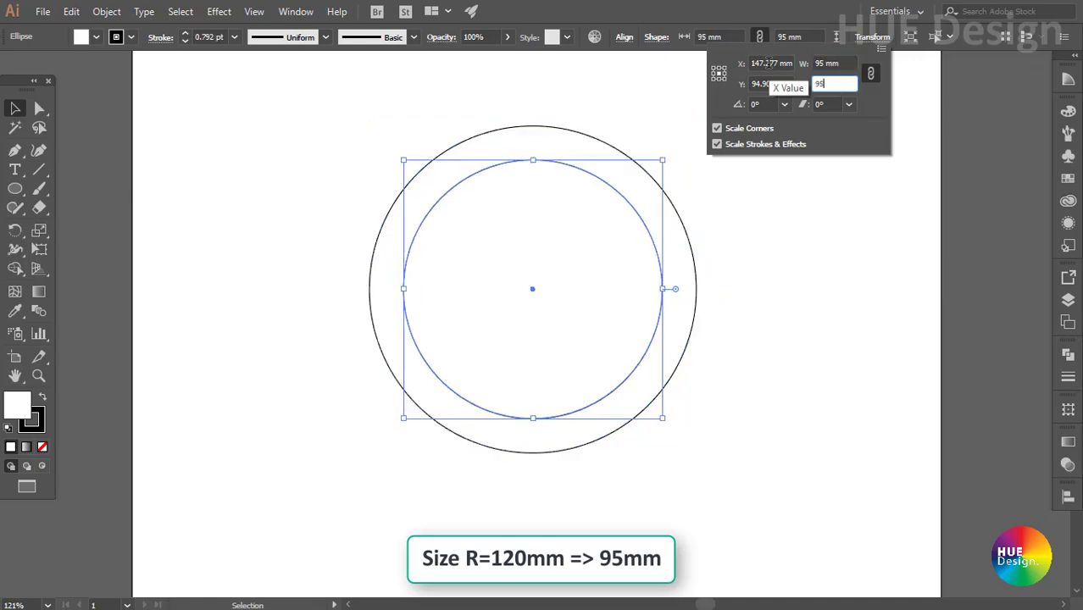
key(Return)
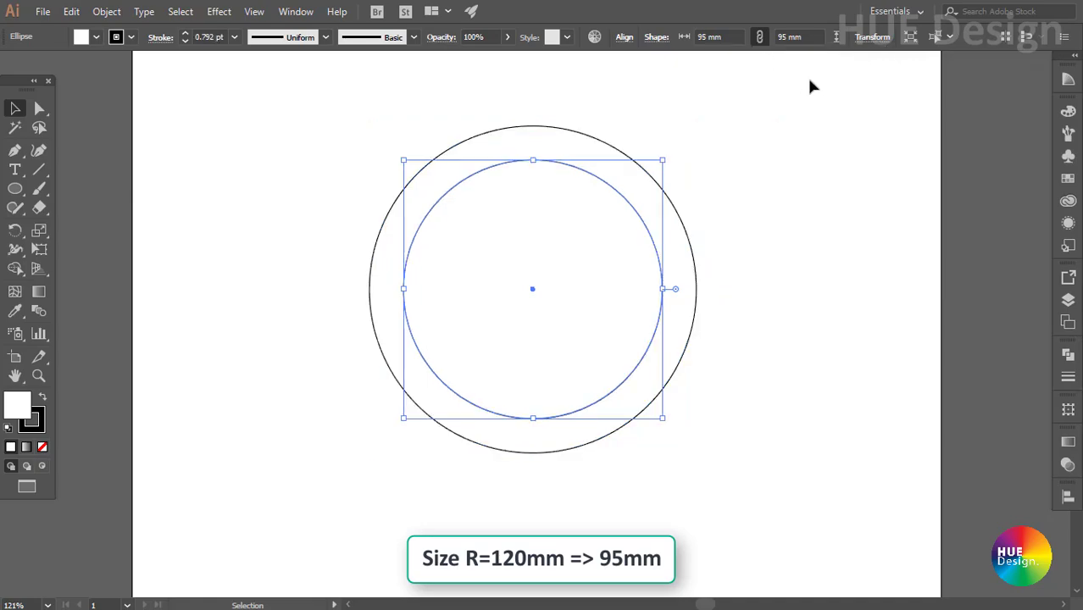
Step: Paste another copy in front, resize it to 60 mm, and check the three circles
key(ctrl+c)
key(ctrl+f)
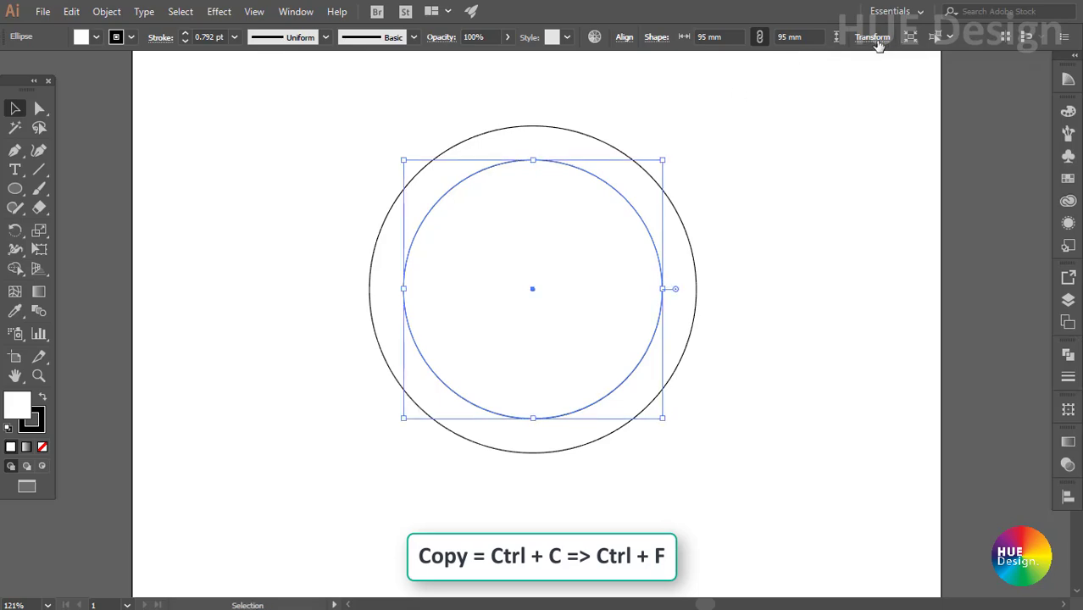
click(873, 37)
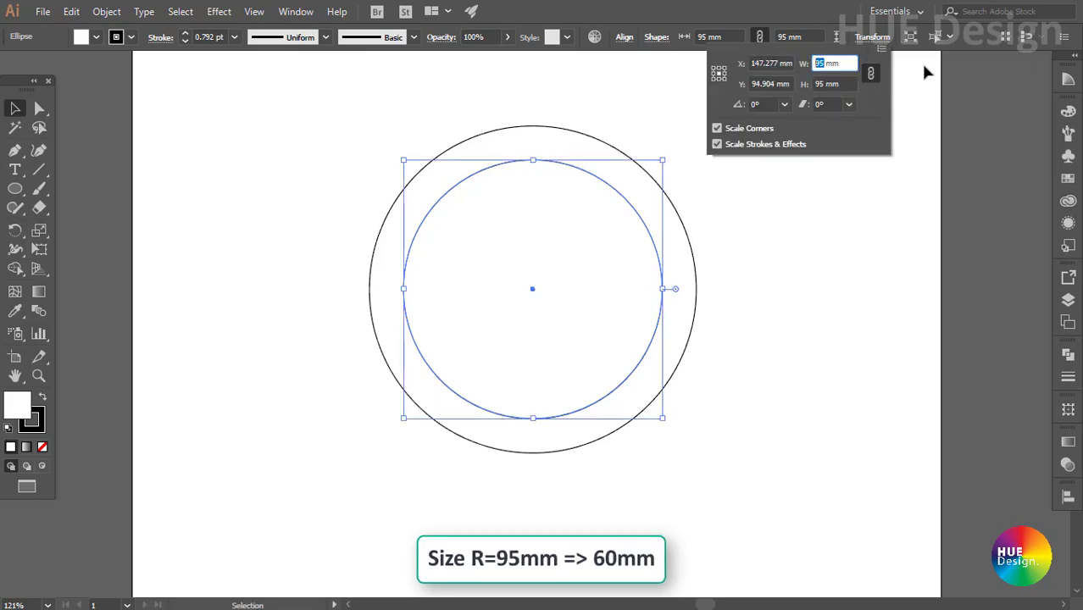
text(0)
key(Tab)
text(60)
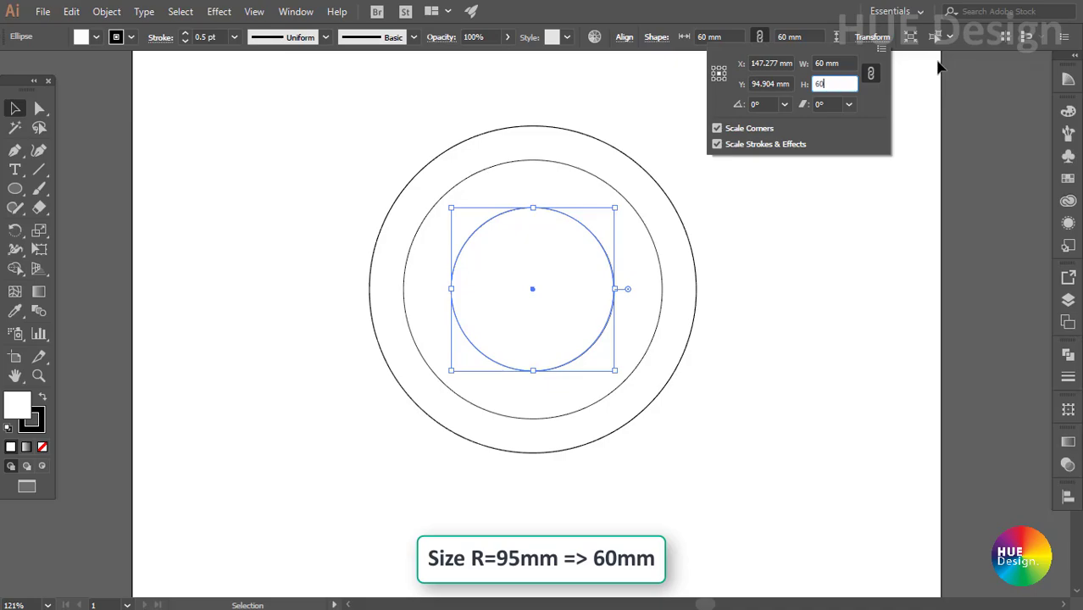
key(Return)
click(786, 303)
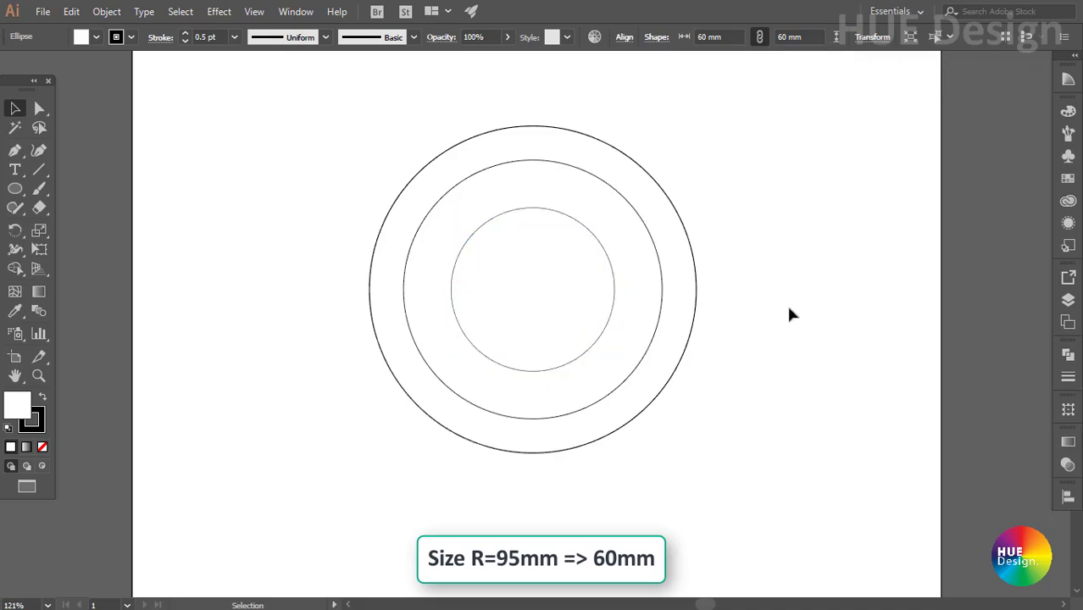
drag(512, 258, 669, 307)
click(788, 305)
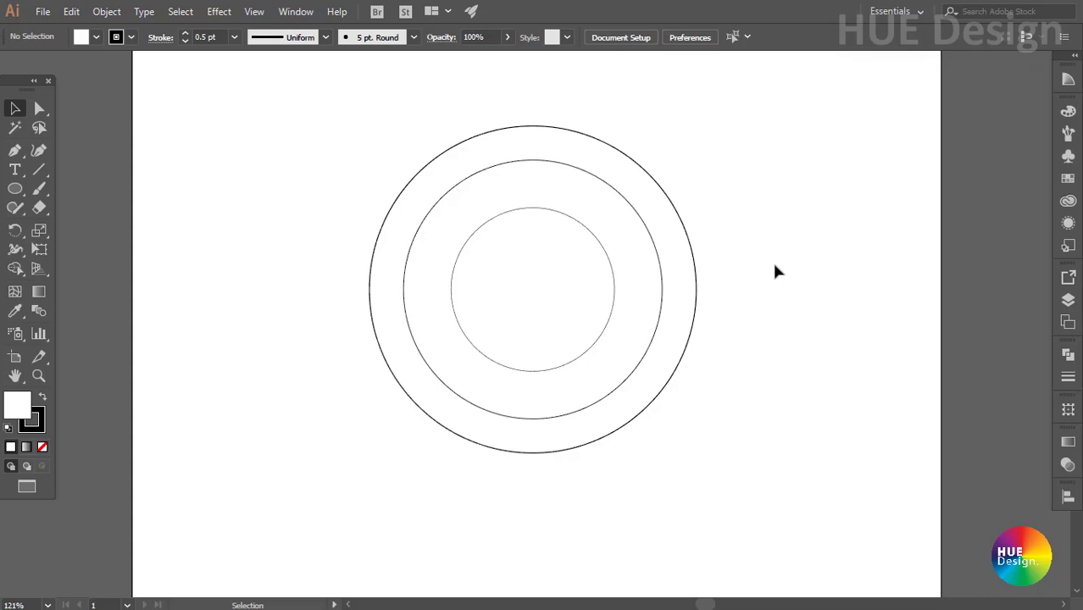
Step: Draw a vertical line through the circles with the Line tool
click(38, 170)
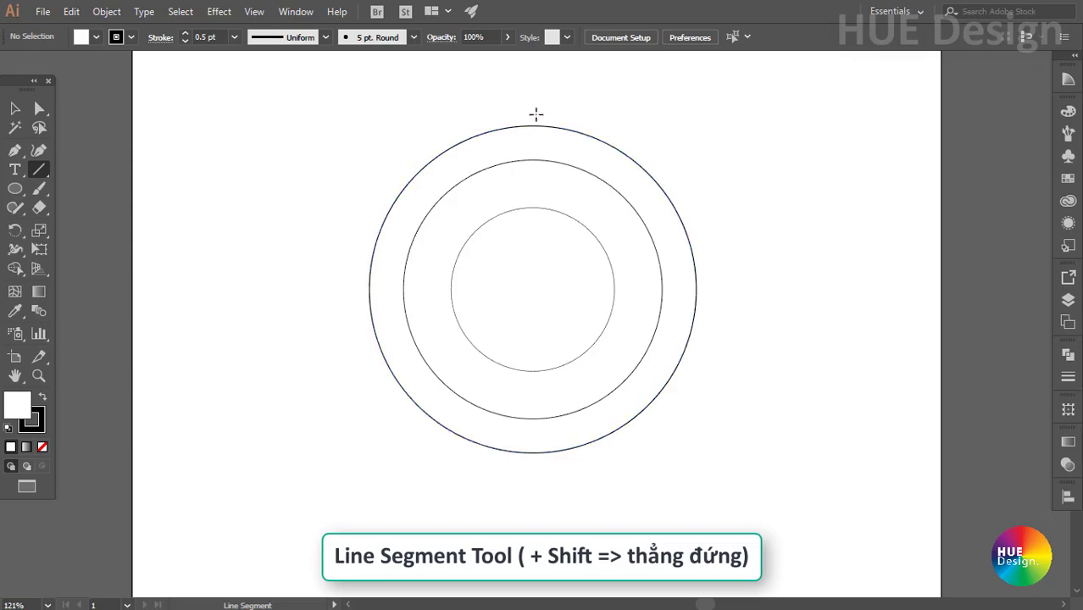
drag(533, 110, 533, 474)
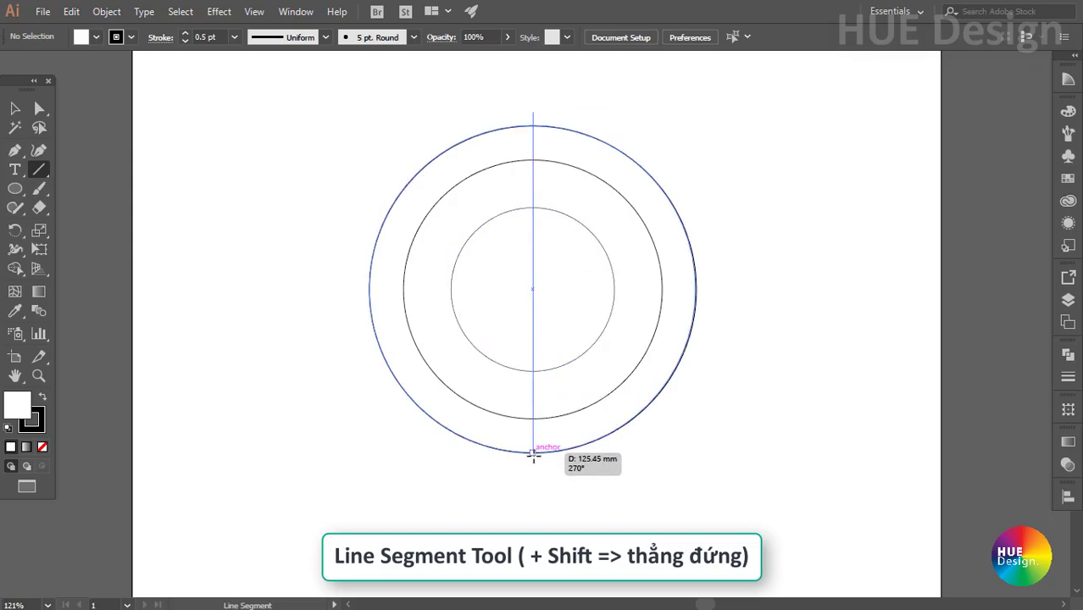
click(14, 109)
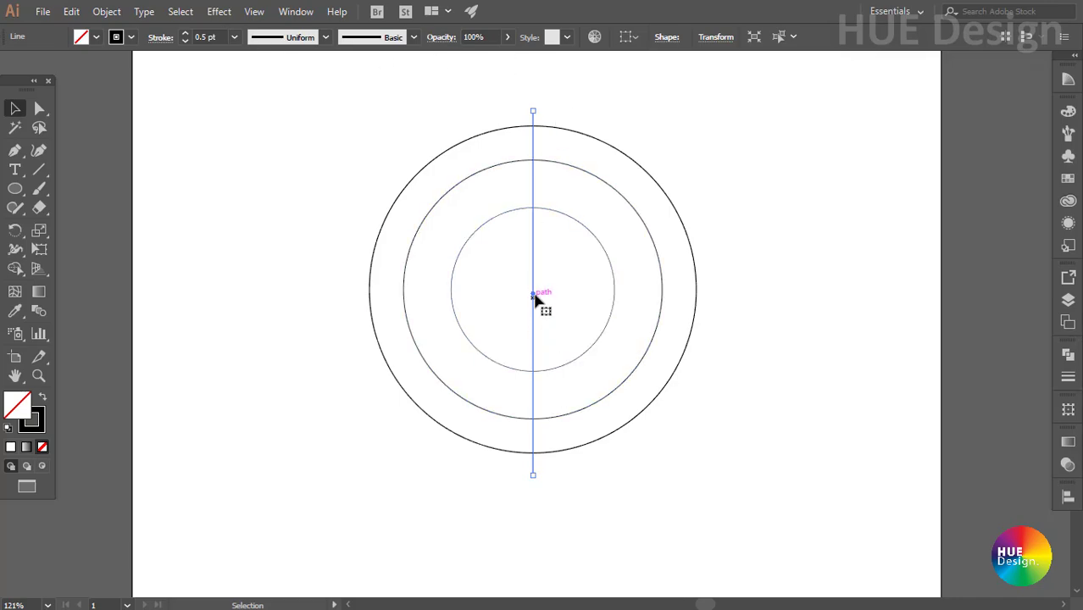
Step: Horizontally align the line to the circles' centre, then select the line alone
mouse_move(408, 107)
mouse_down()
mouse_move(459, 237)
mouse_move(640, 315)
mouse_up()
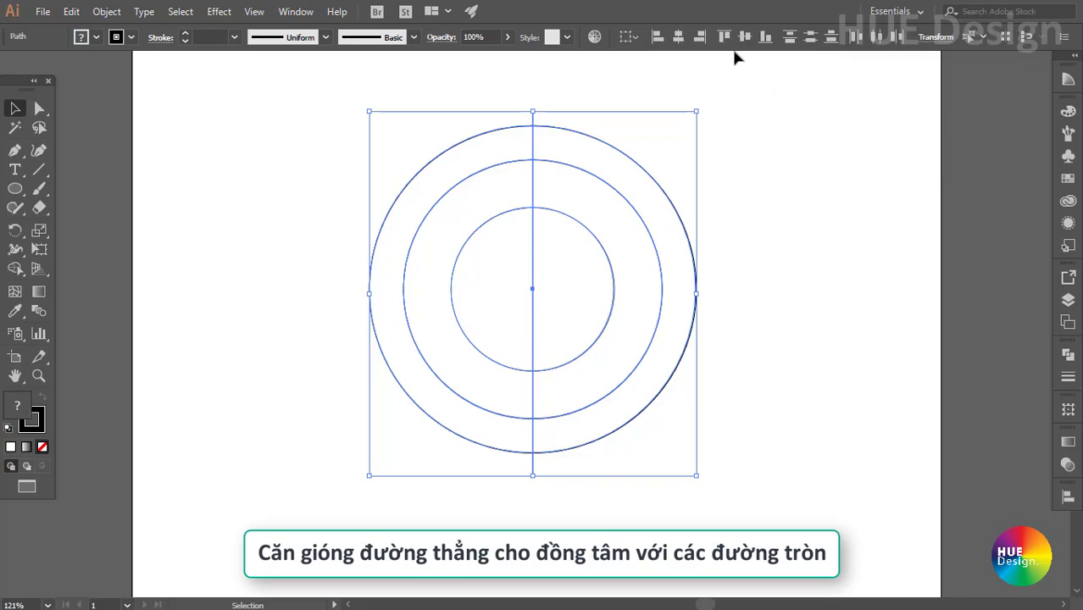
click(744, 39)
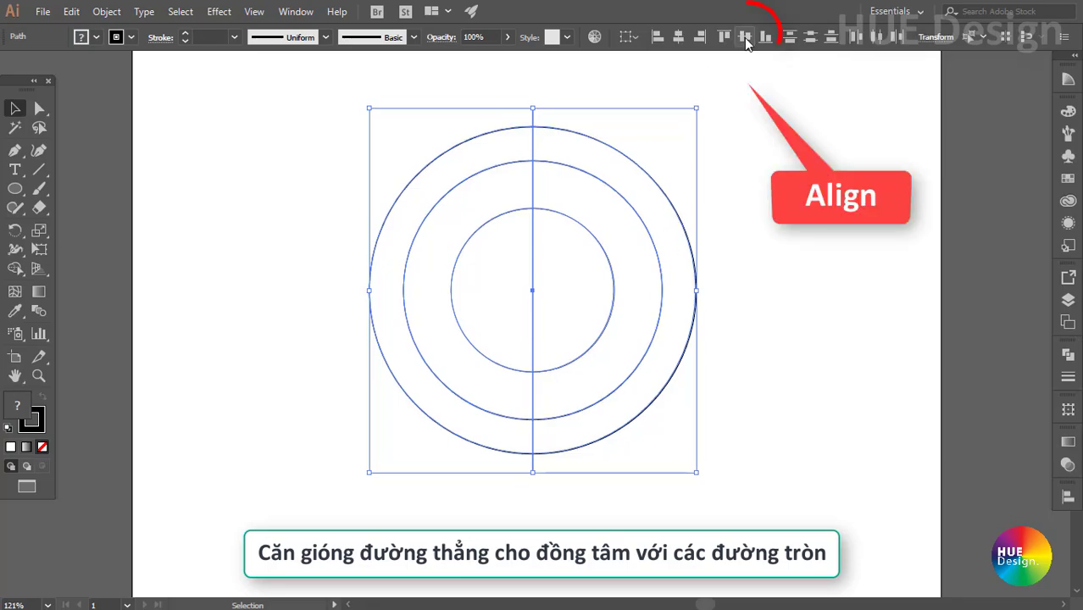
click(780, 238)
click(534, 120)
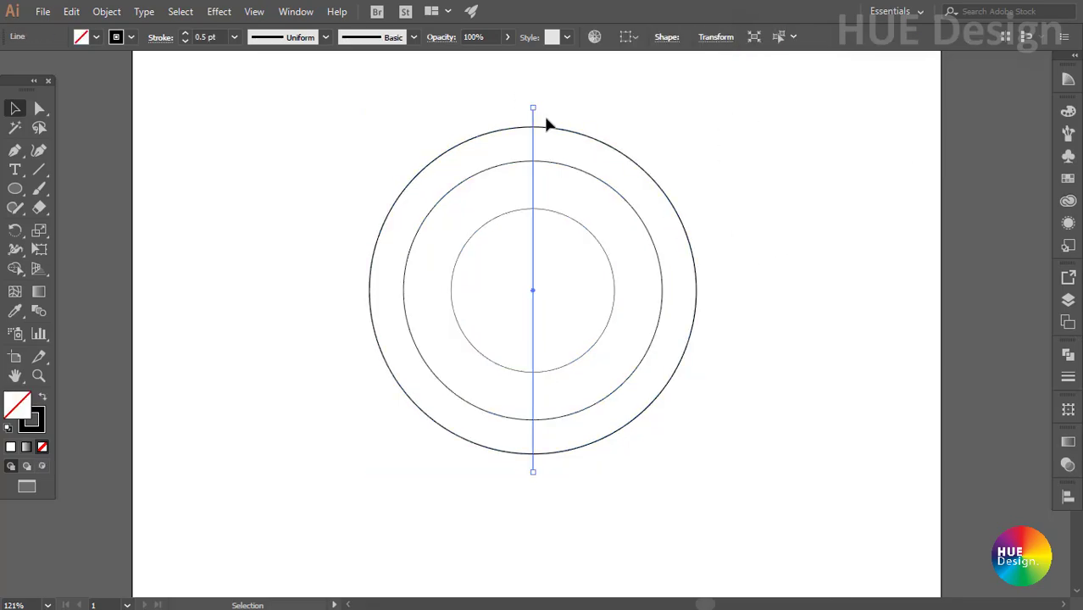
Step: Make 30° rotated copies of the line, repeating with Ctrl+D to form the spokes
double_click(15, 231)
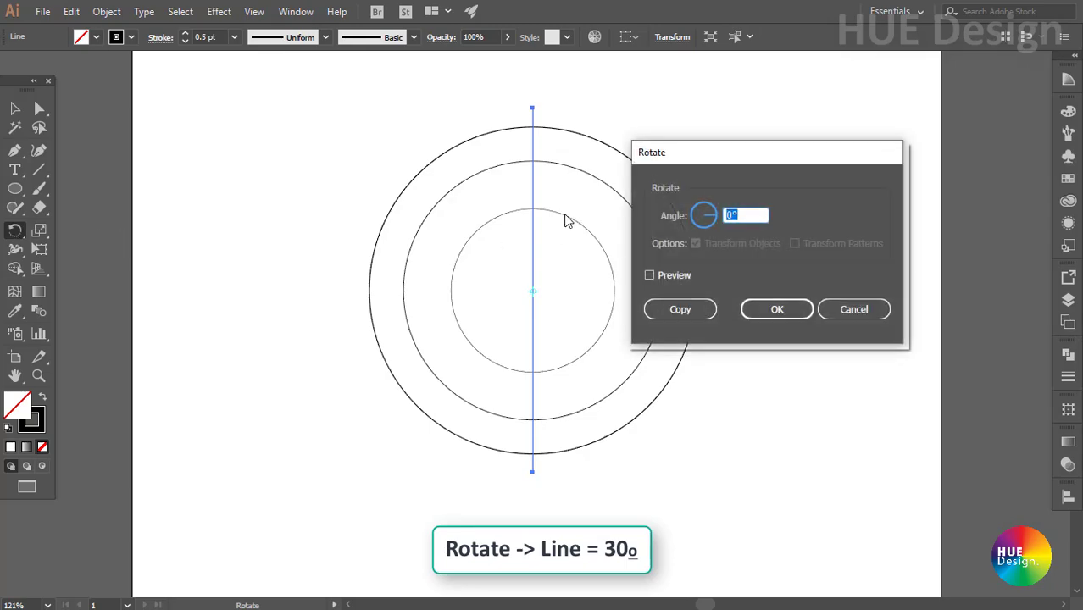
text(0)
key(Tab)
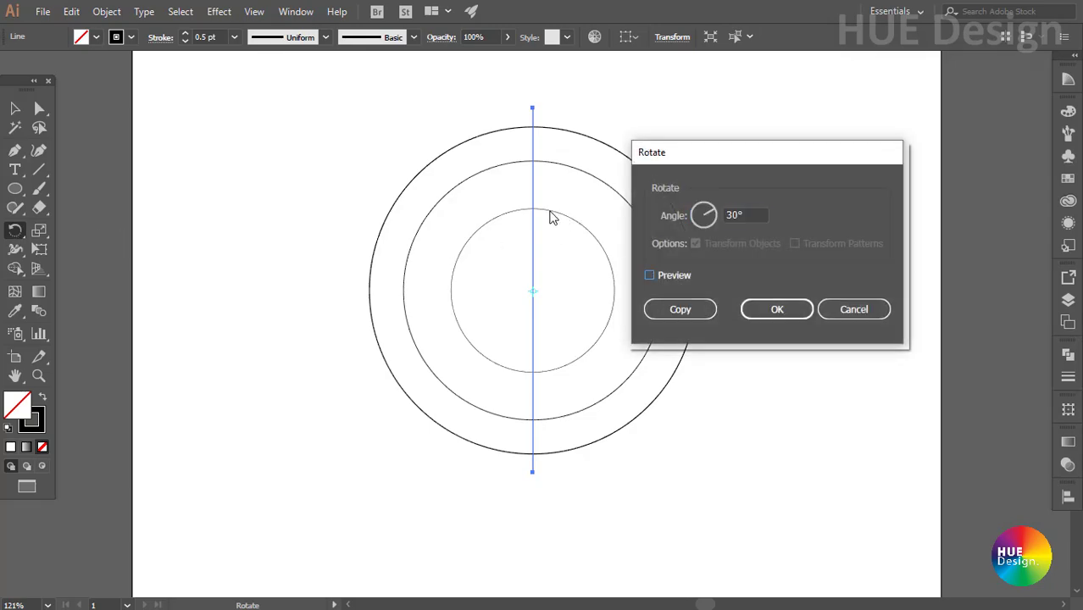
click(649, 276)
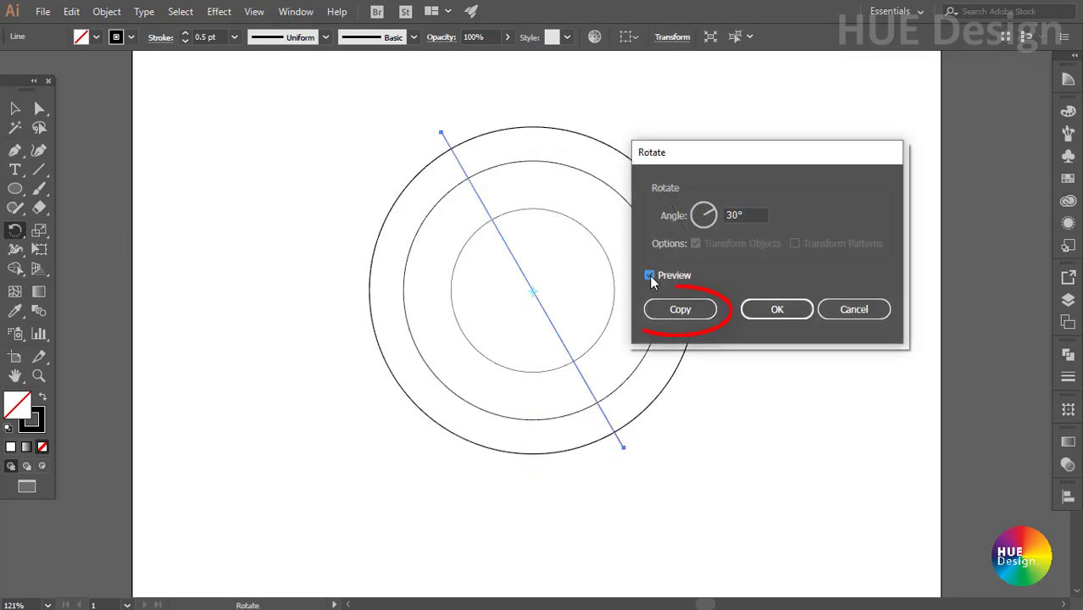
click(678, 310)
key(ctrl+d)
key(ctrl+d)
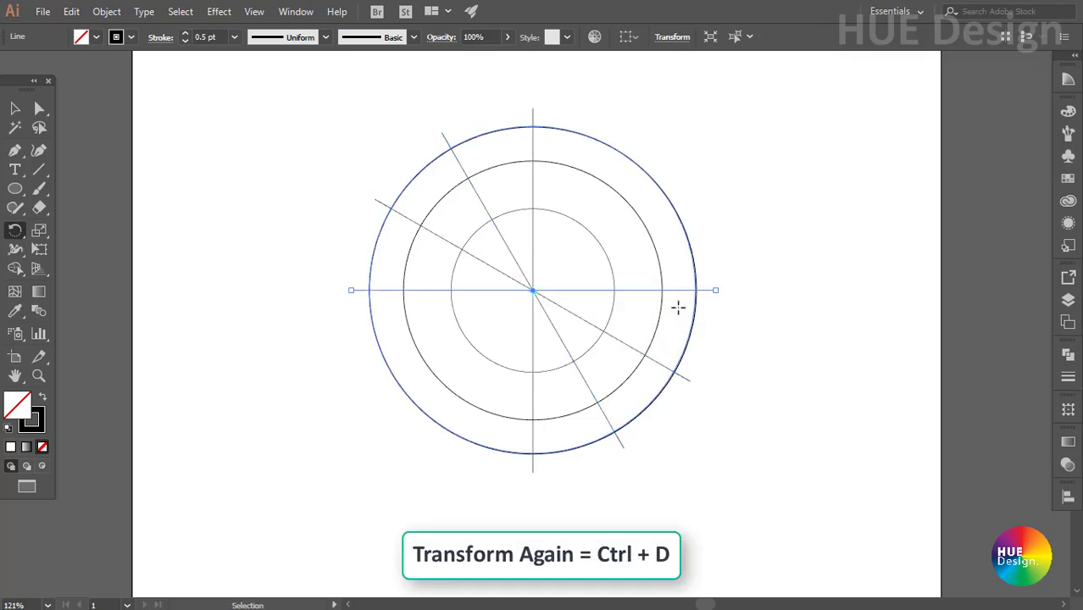
key(ctrl+d)
key(ctrl+d)
Step: Deselect everything and select the original vertical line
click(15, 108)
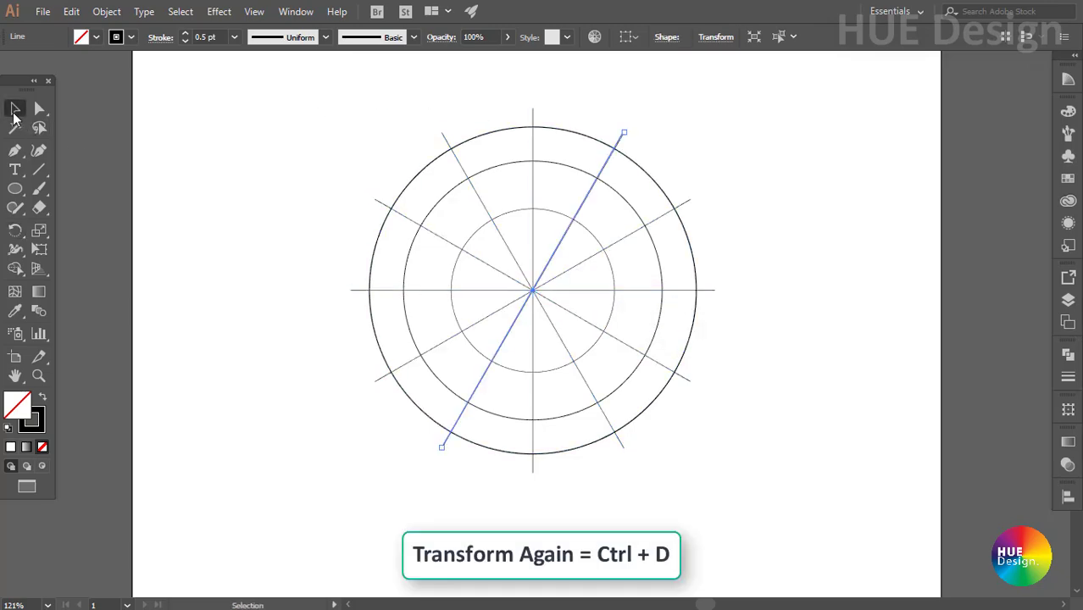
click(203, 133)
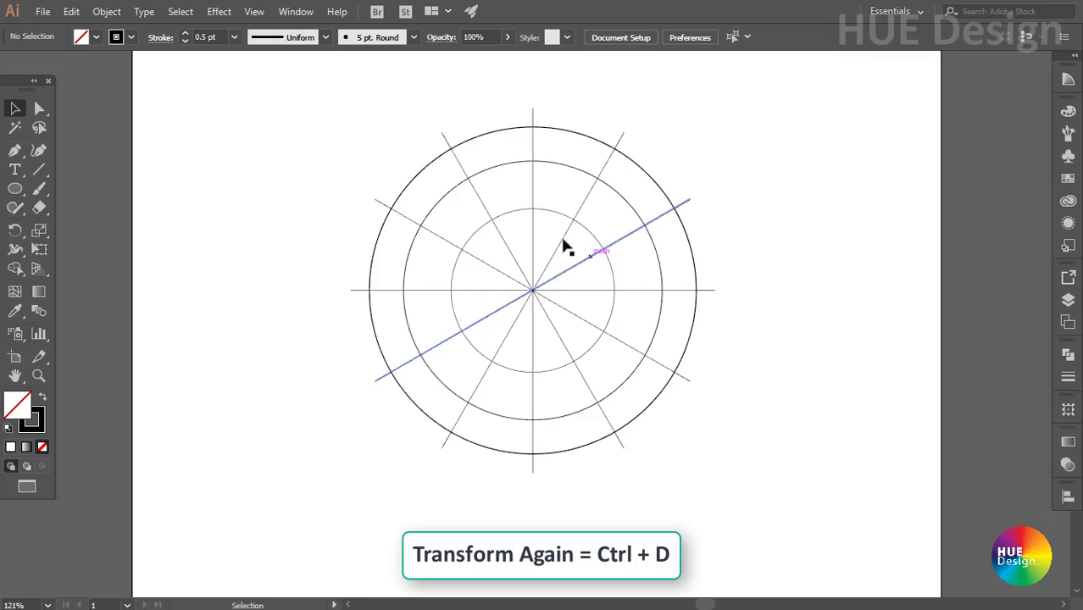
drag(537, 116, 539, 117)
Step: Divide the circles along the vertical, two diagonal and horizontal lines using Divide Objects Below
click(106, 11)
mouse_move(165, 353)
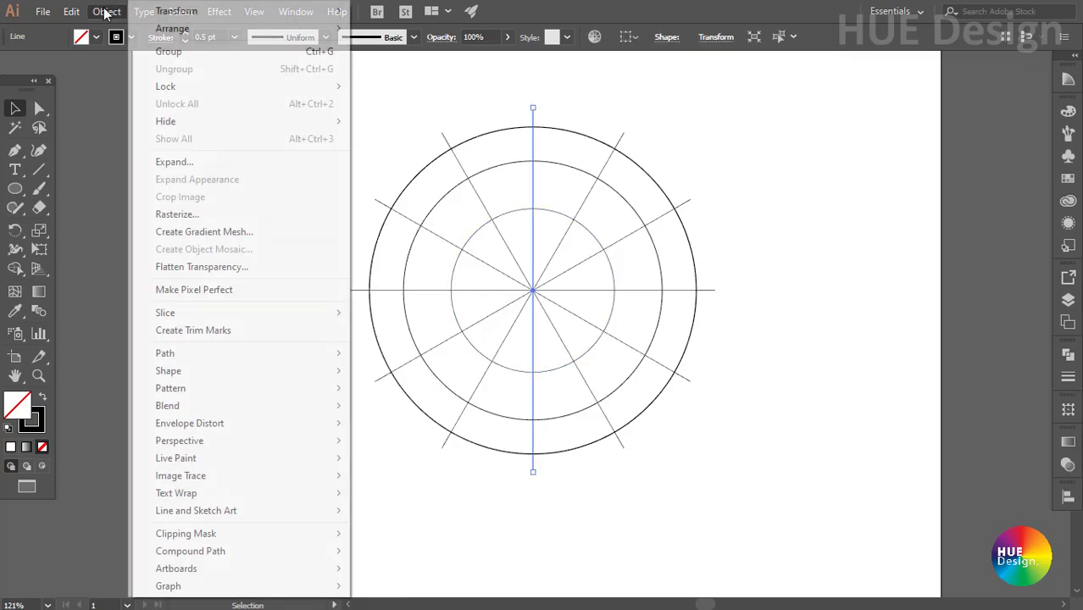
click(390, 505)
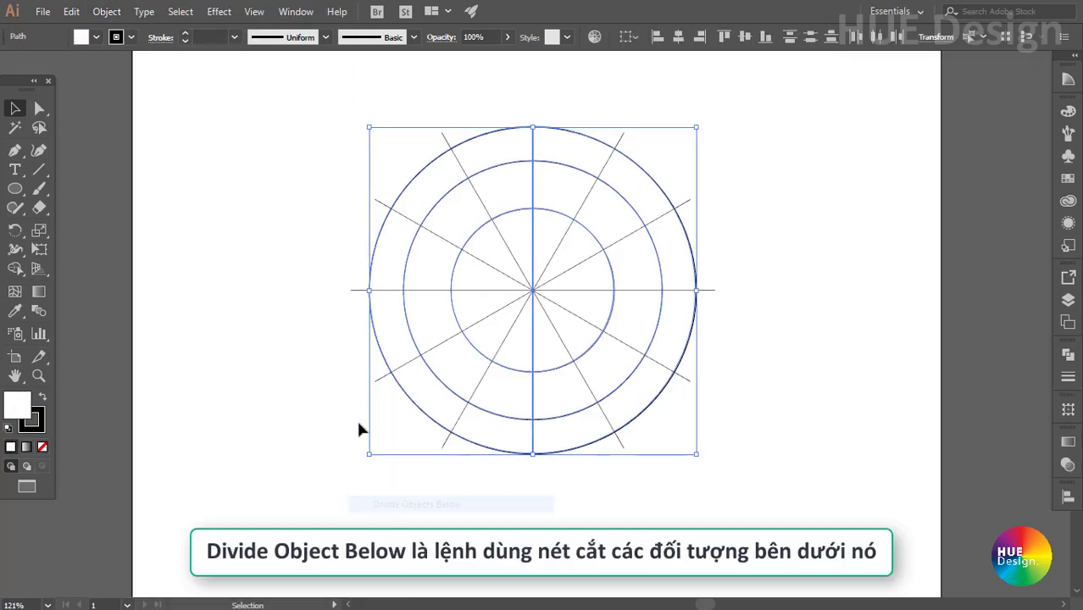
drag(447, 139, 447, 141)
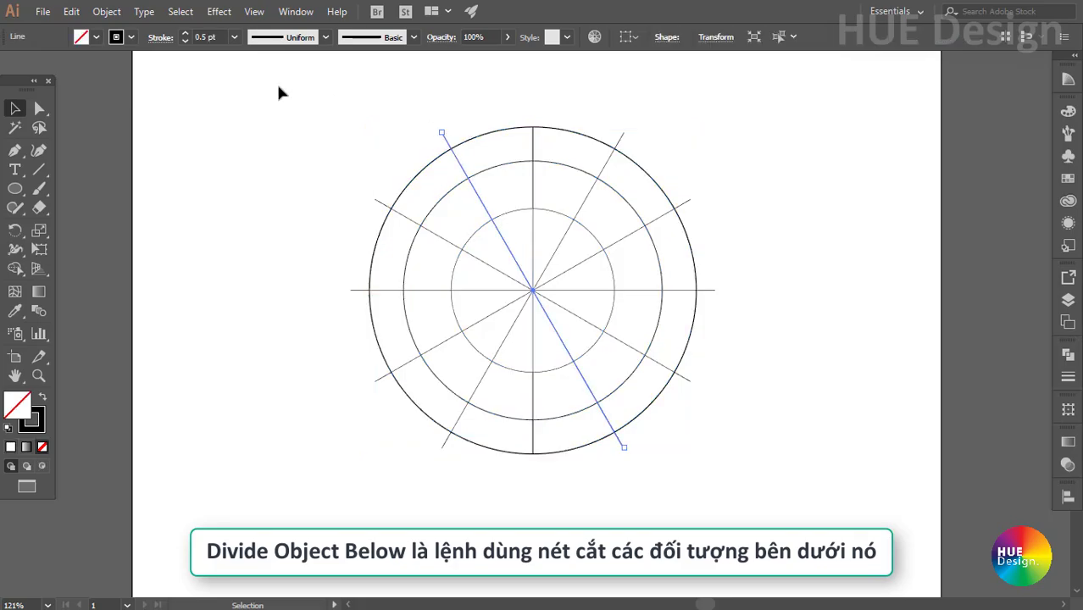
click(107, 12)
mouse_move(165, 353)
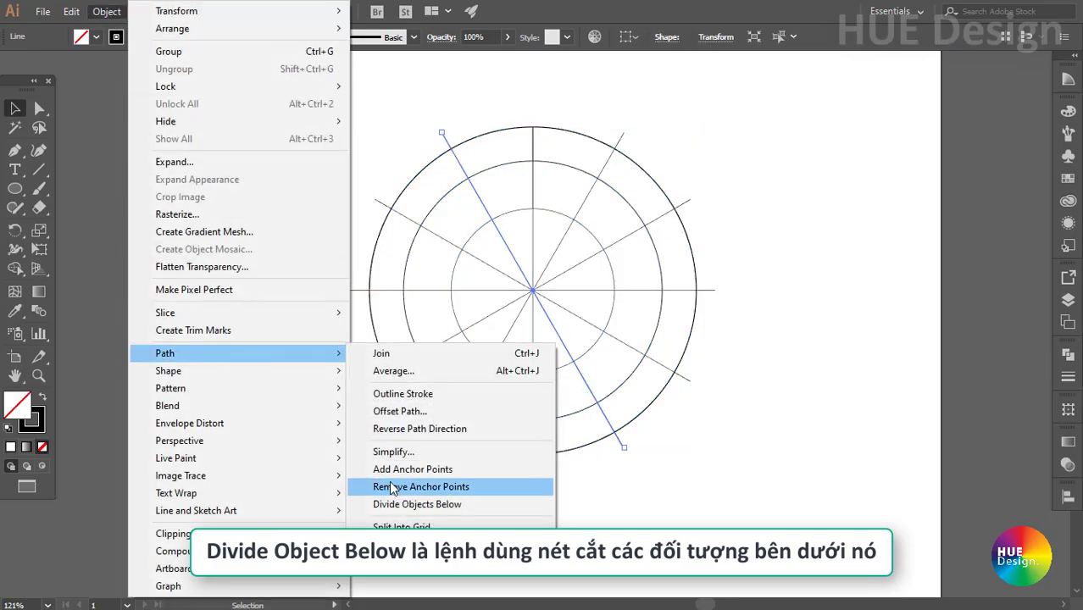
click(392, 504)
drag(368, 205, 370, 199)
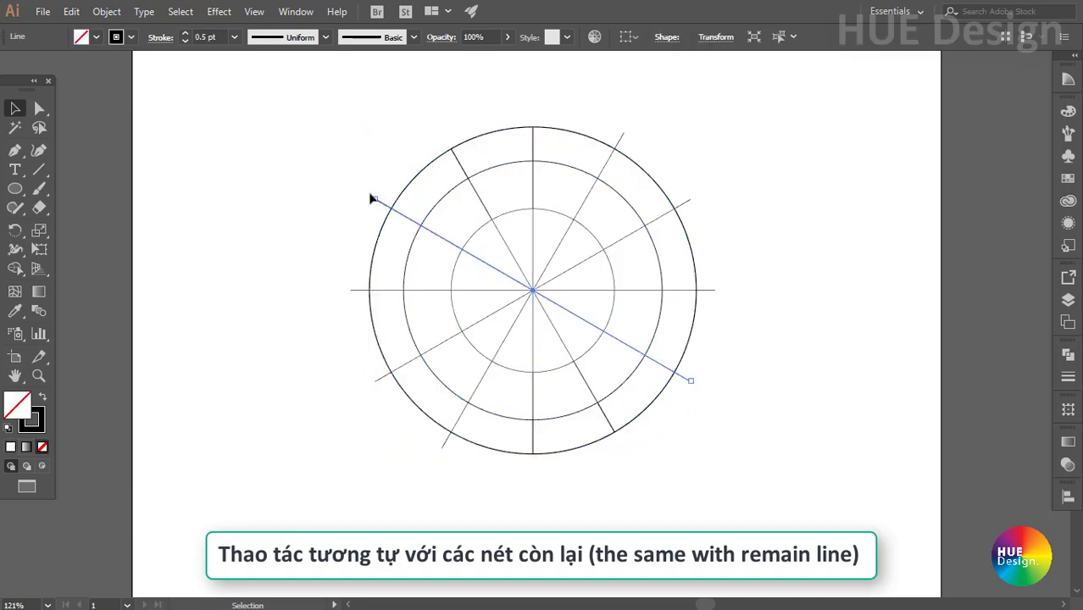
click(108, 12)
mouse_move(165, 353)
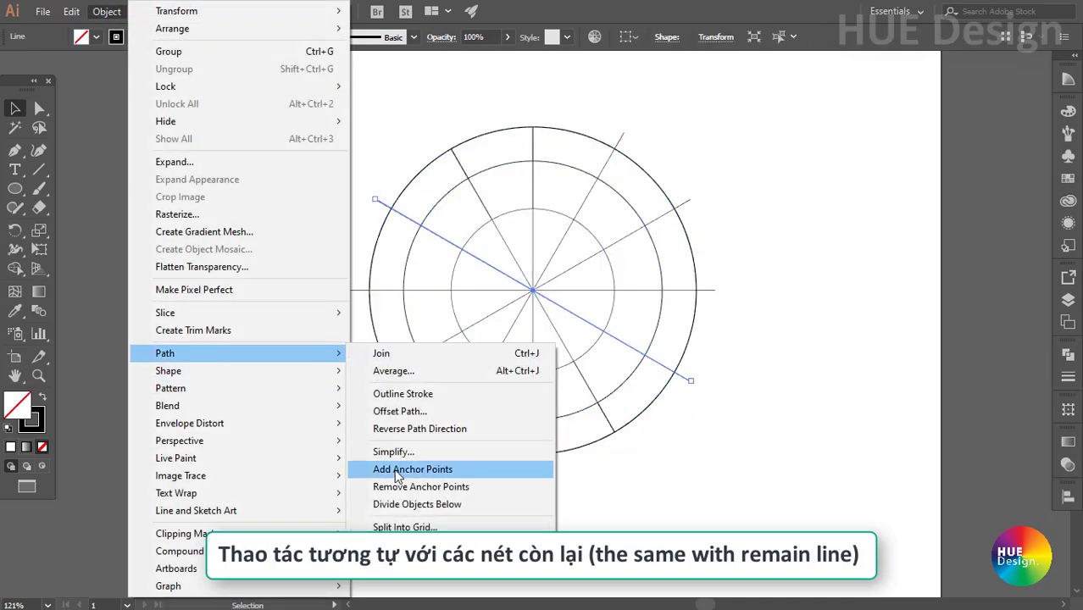
click(396, 506)
drag(367, 312, 366, 311)
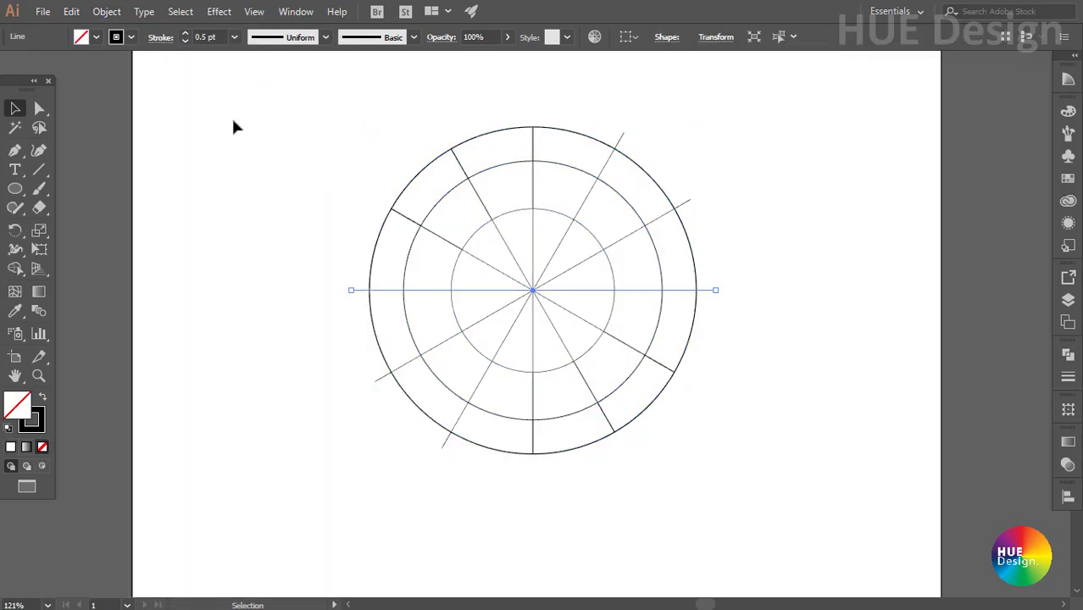
click(106, 11)
mouse_move(165, 352)
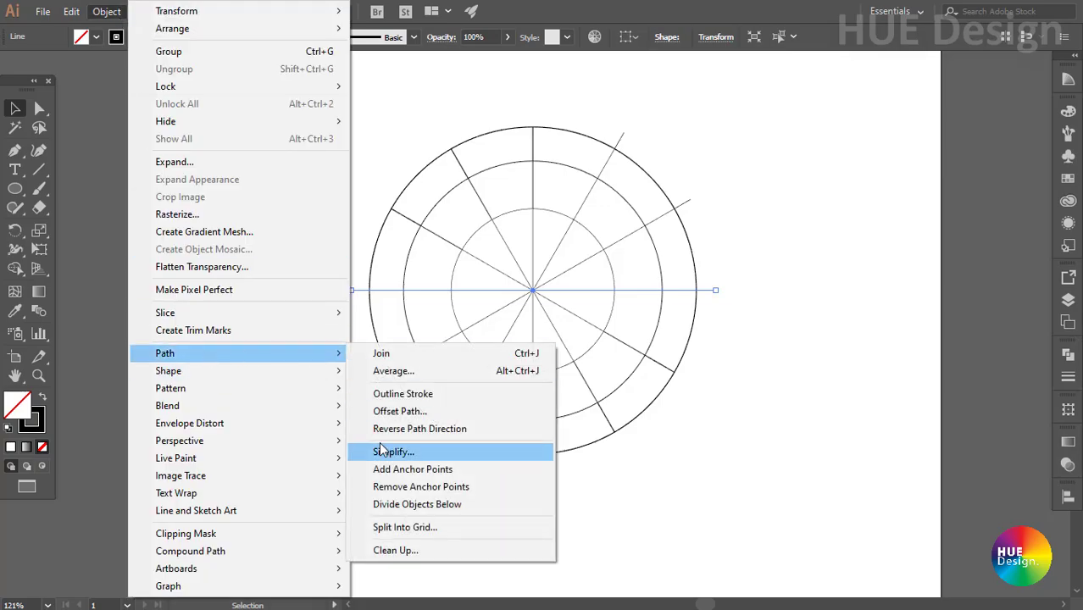
click(399, 504)
Step: Divide along the last two diagonal lines, then select the whole wheel to check it
drag(352, 366, 379, 405)
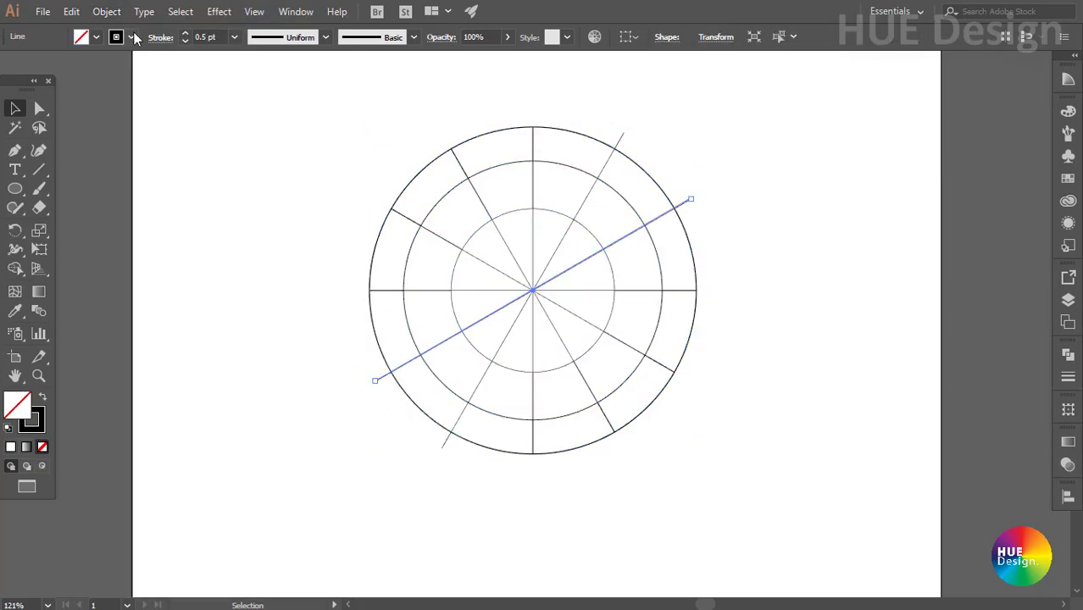
click(107, 12)
mouse_move(165, 354)
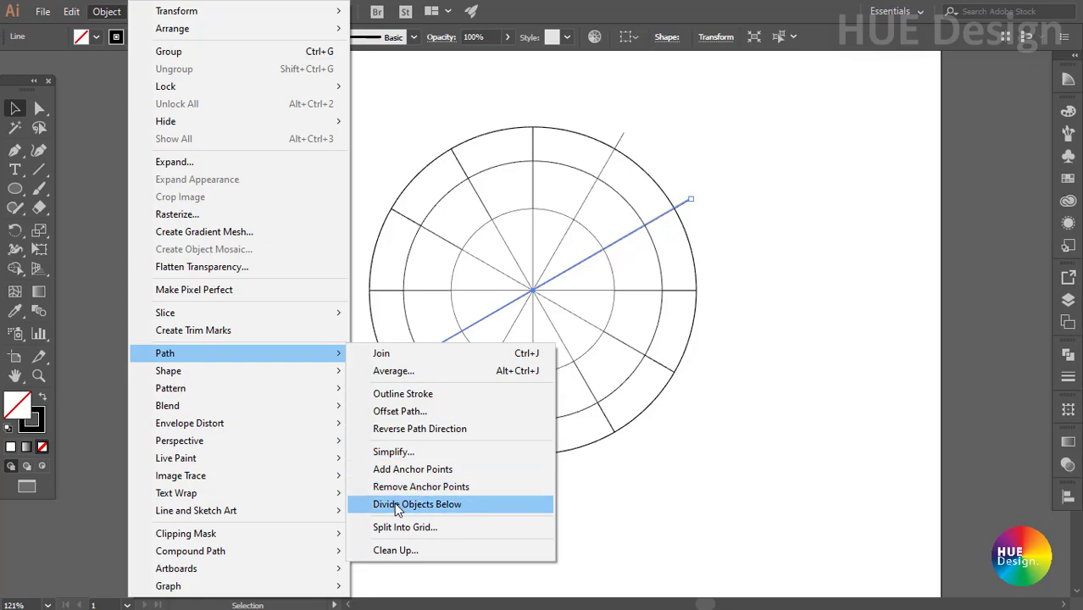
click(396, 505)
drag(439, 460, 428, 447)
click(107, 11)
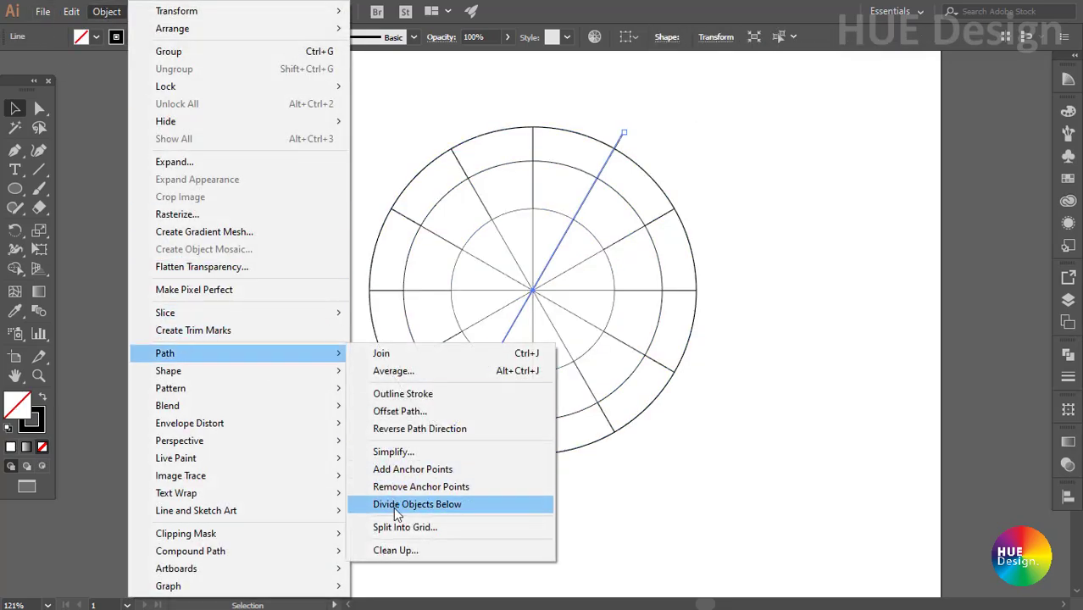
click(394, 505)
click(827, 390)
mouse_move(304, 145)
mouse_down()
mouse_move(583, 362)
mouse_move(753, 391)
mouse_up()
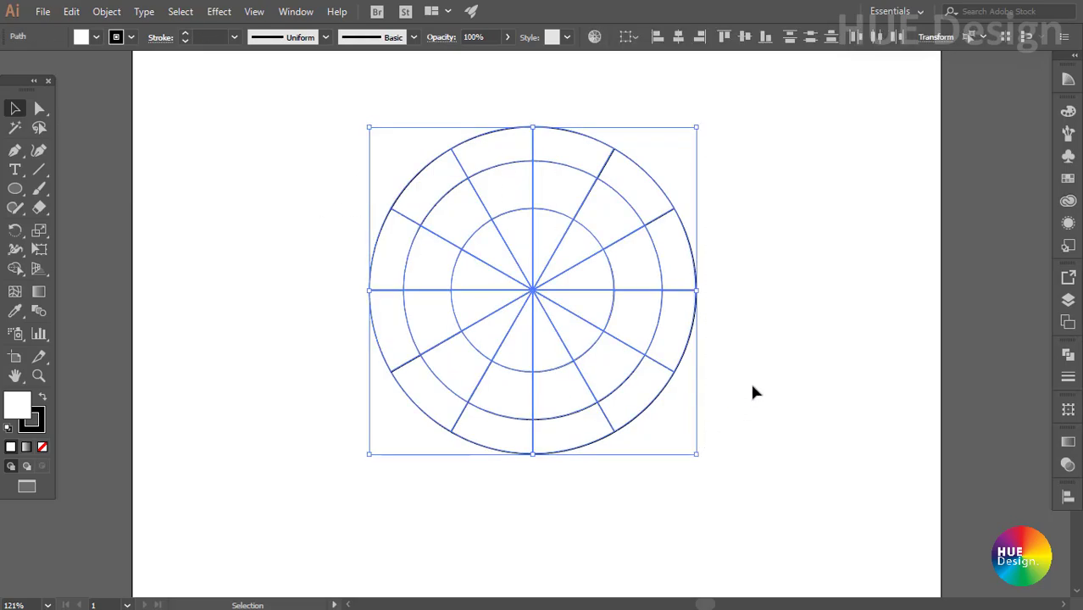
Step: Draw a hexagon from the wheel's centre inside the inner circle
click(776, 383)
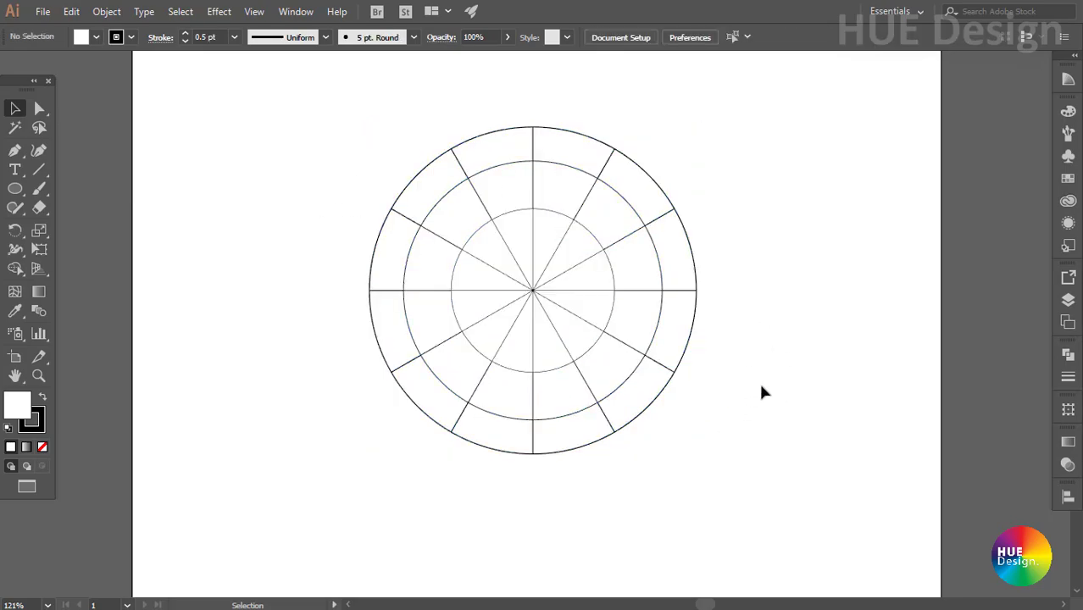
click(15, 188)
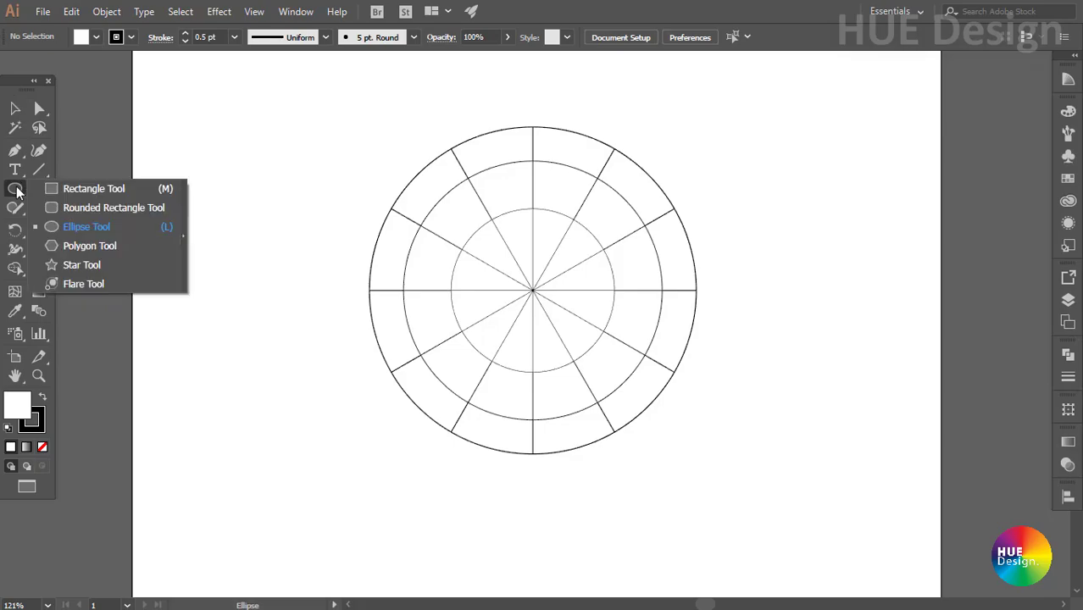
click(73, 246)
scroll(570, 307, up, 2)
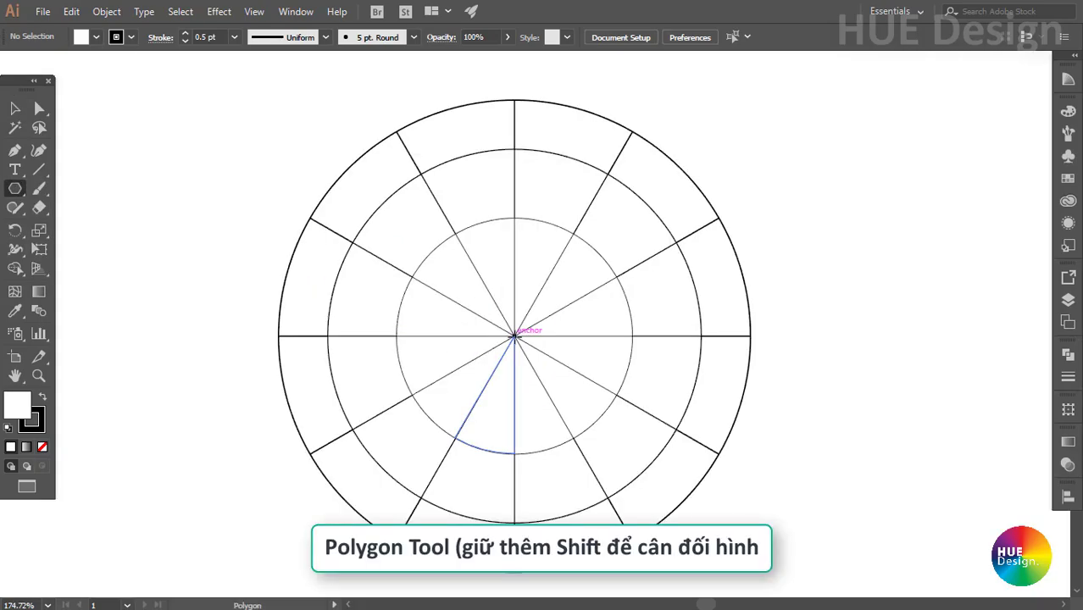
drag(513, 337, 583, 241)
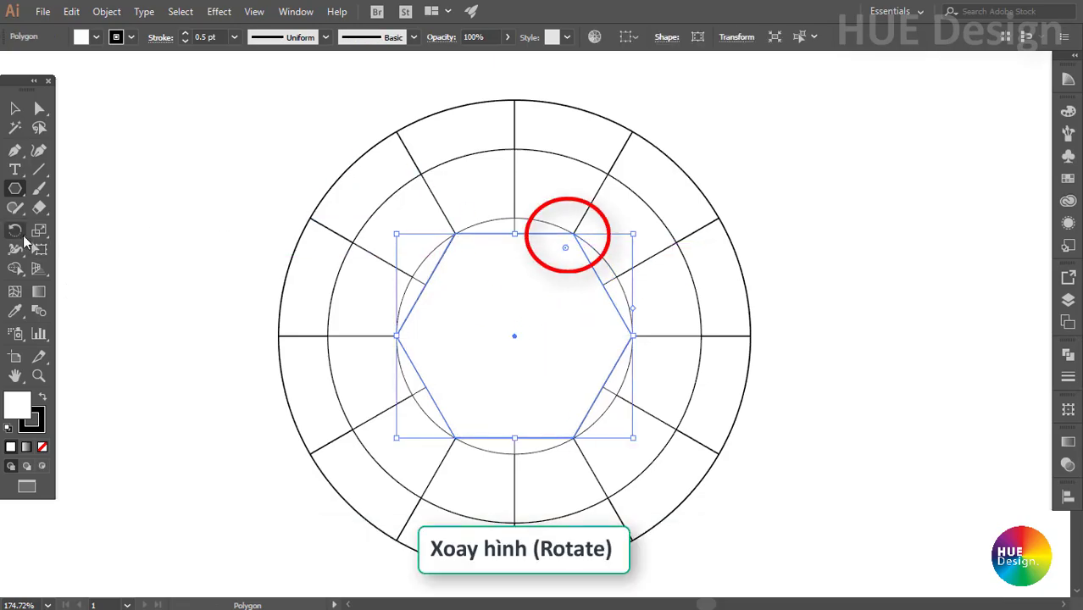
Step: Rotate the hexagon by 30° so a corner points up, then reselect it
double_click(15, 230)
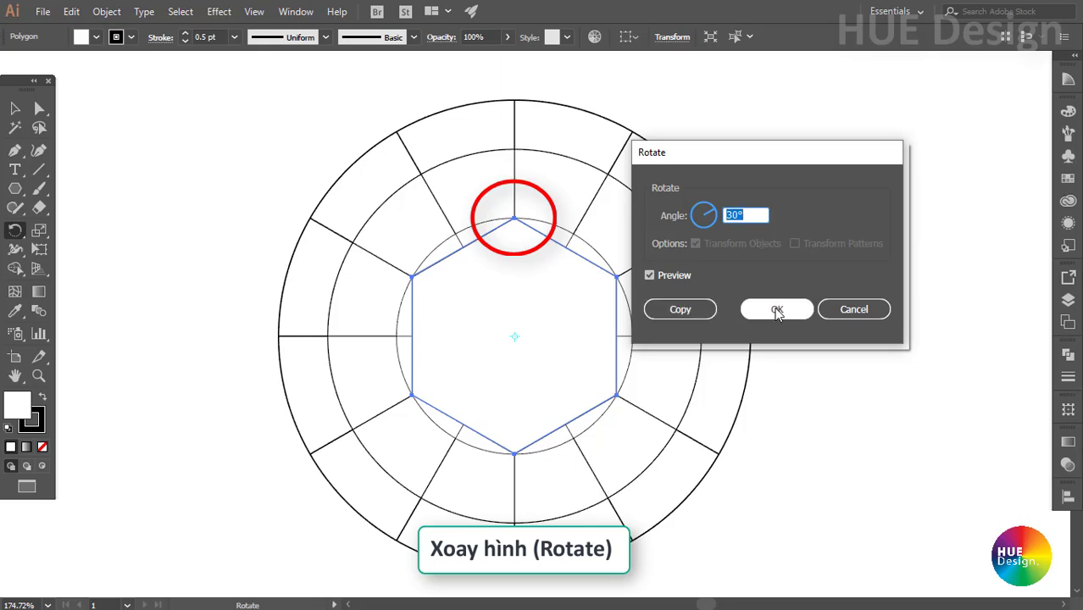
click(777, 309)
click(14, 113)
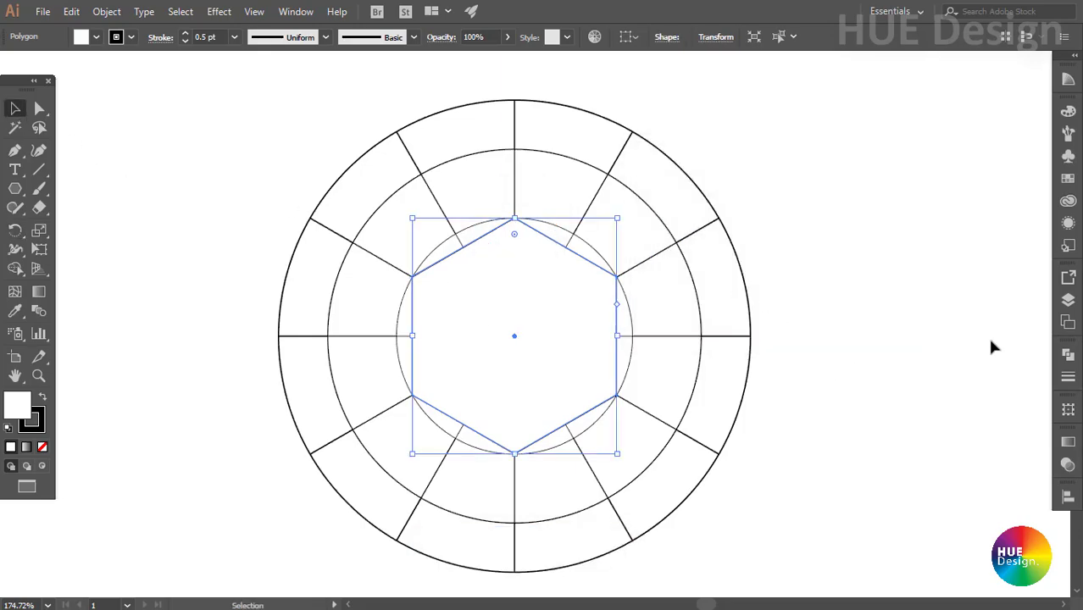
click(179, 222)
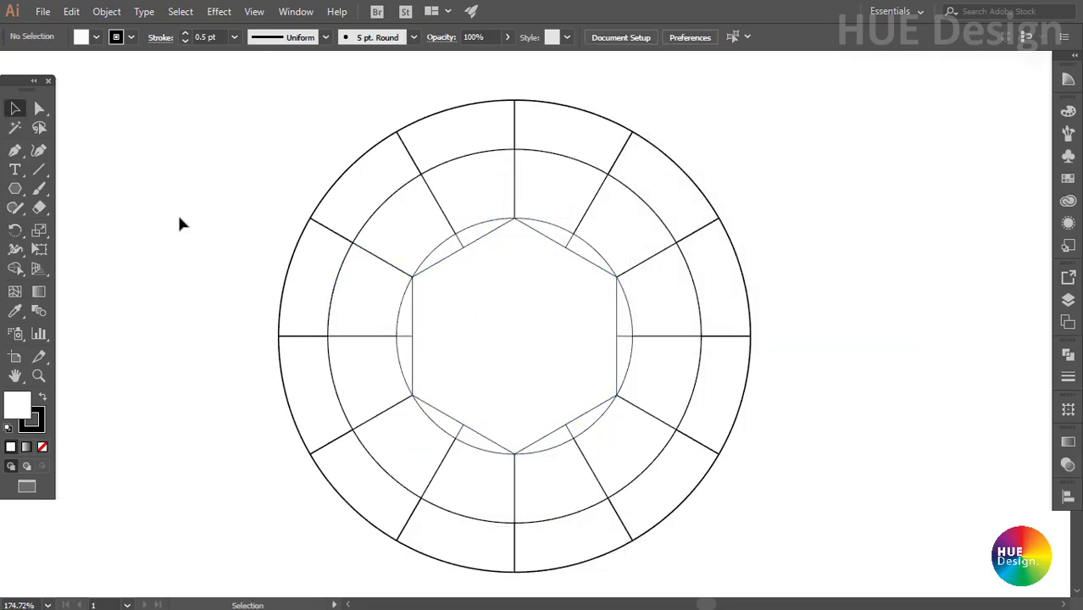
click(543, 307)
click(65, 201)
Step: Select the hexagon and hide it with Ctrl+2
click(14, 191)
drag(14, 193, 70, 244)
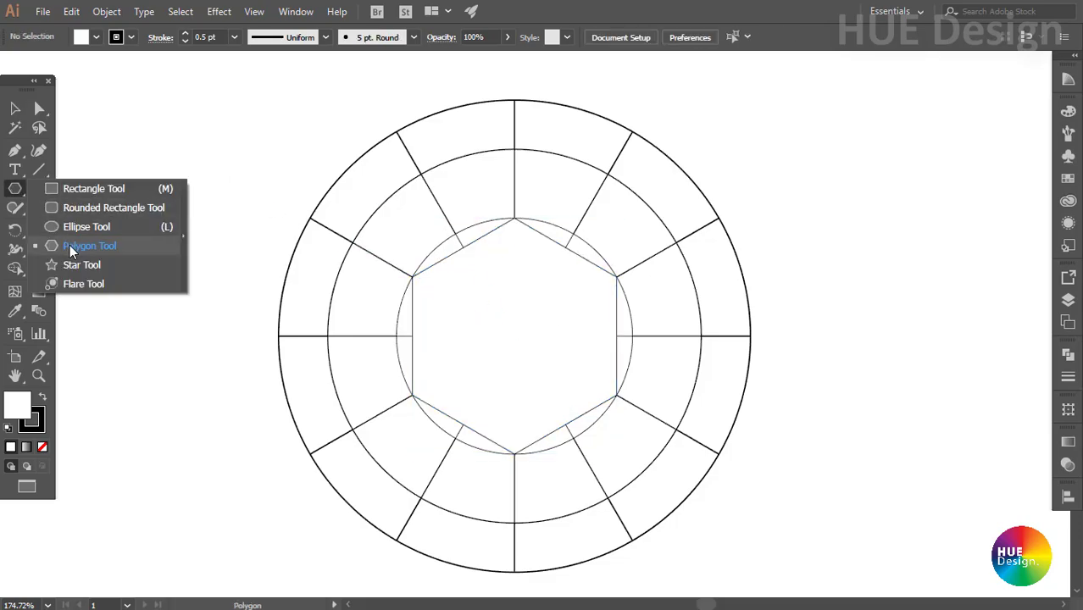
key(v)
click(512, 328)
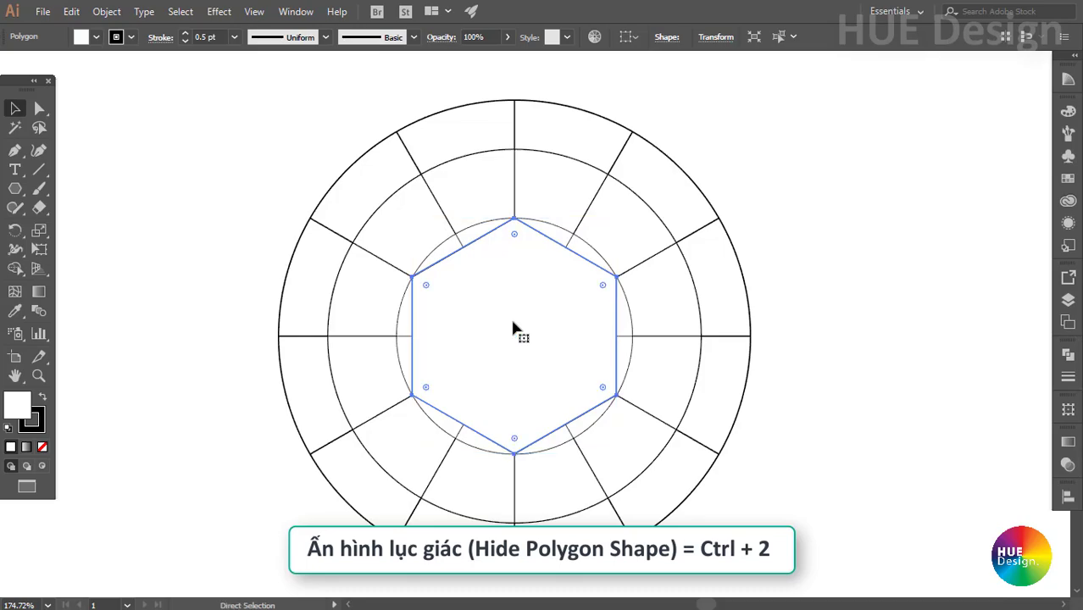
key(ctrl+2)
Step: Draw an equilateral triangle from the wheel's centre and reveal the hexagon again
click(14, 188)
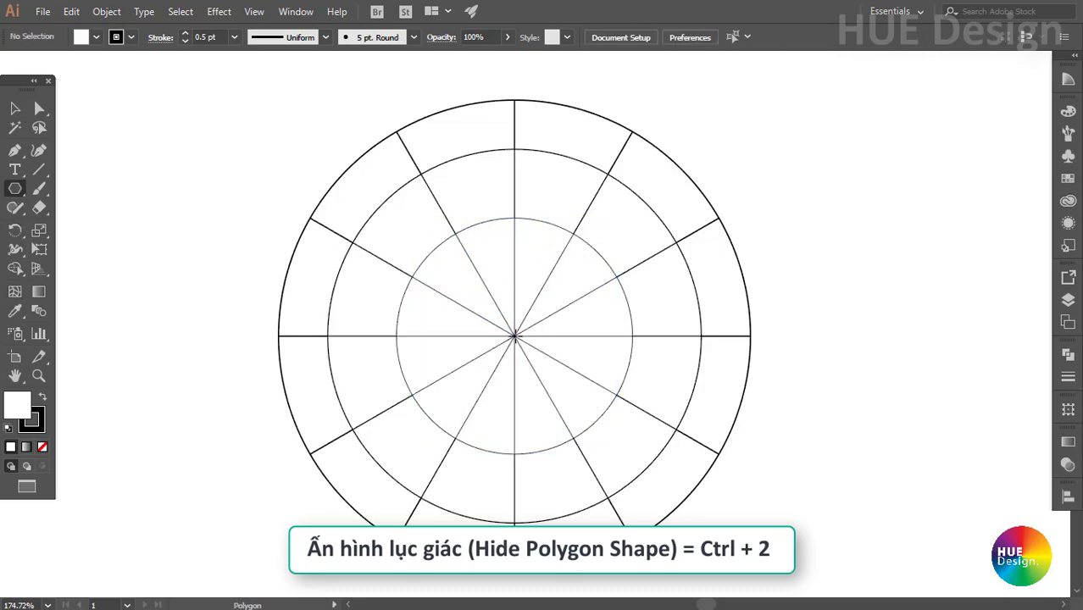
drag(514, 337, 551, 222)
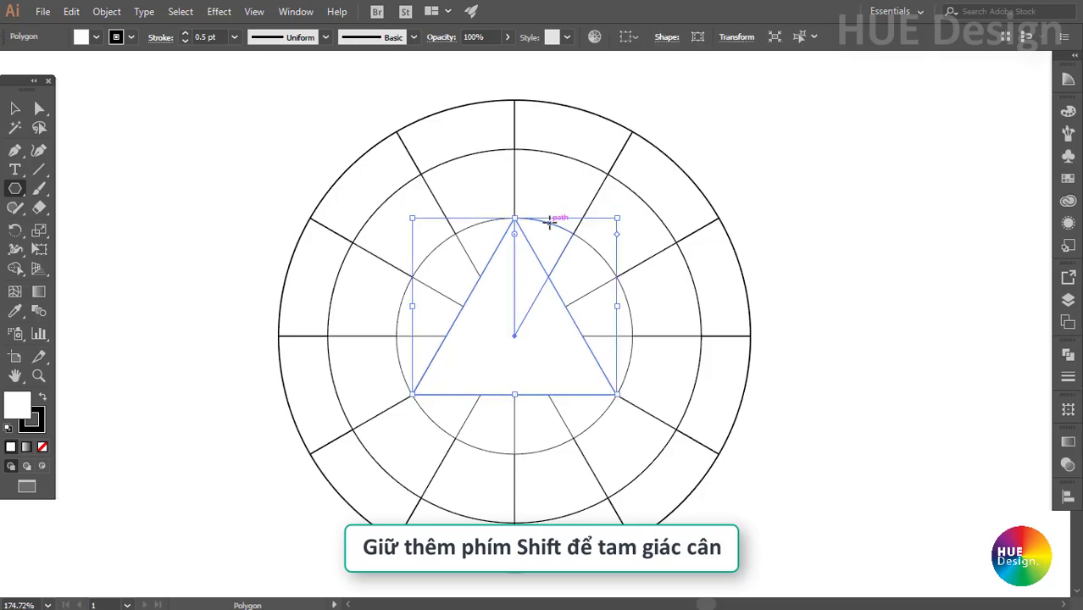
click(13, 111)
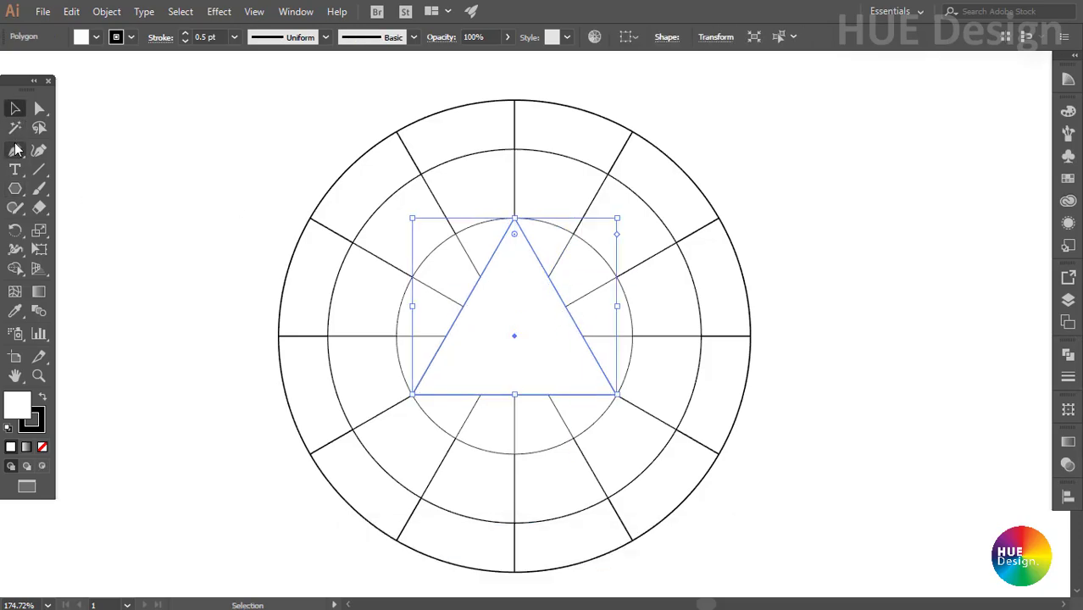
key(ctrl+alt+2)
Step: Adjust the view and select the large triangle
click(759, 356)
scroll(490, 355, up, 2)
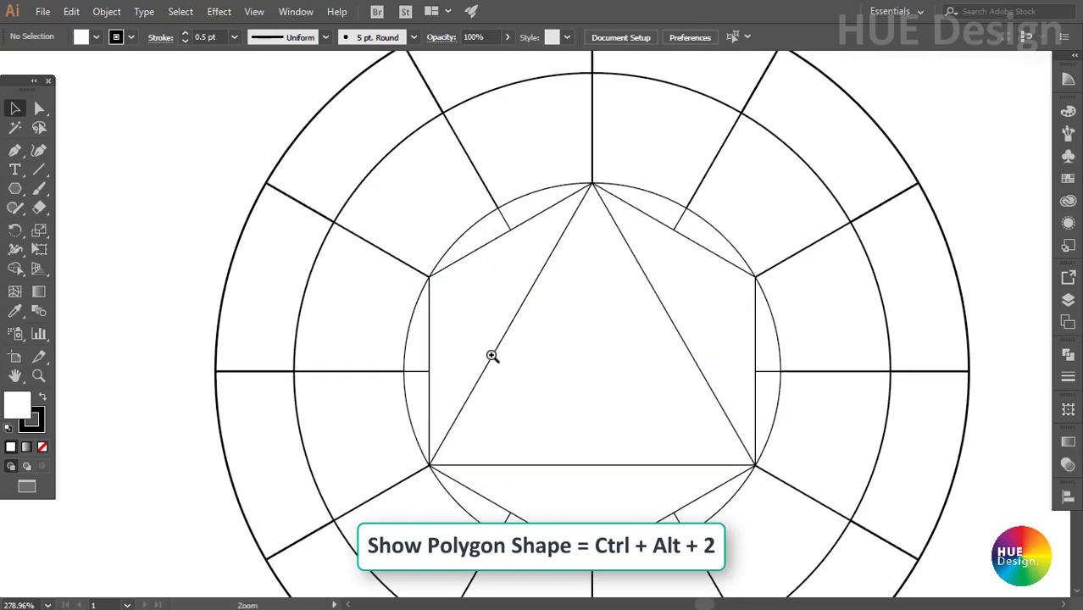
scroll(509, 348, up, 2)
scroll(529, 328, up, 1)
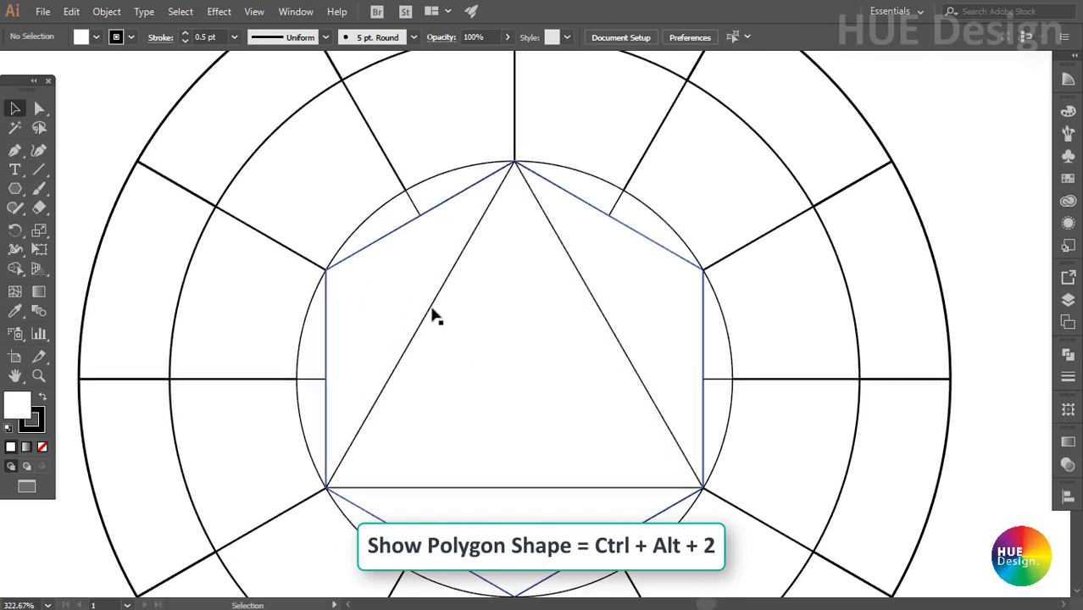
scroll(604, 388, down, 1)
scroll(564, 382, down, 1)
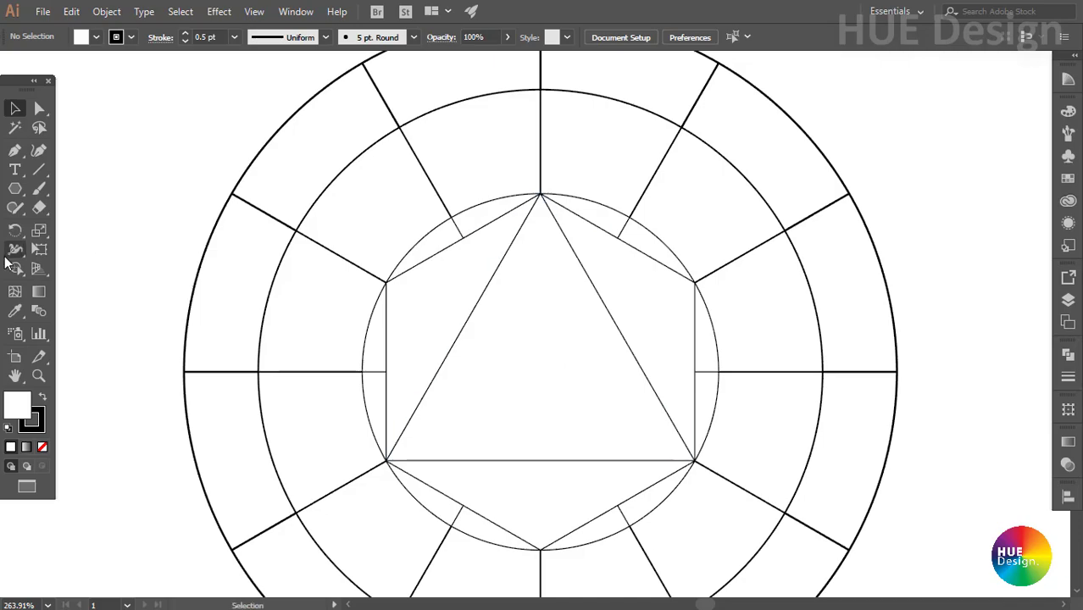
click(14, 188)
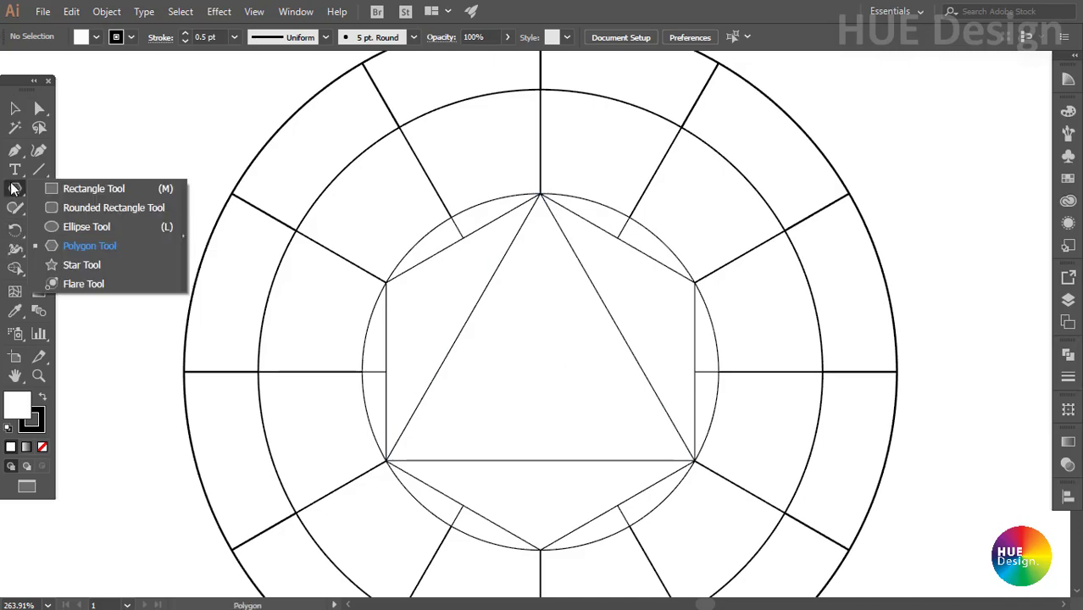
click(101, 243)
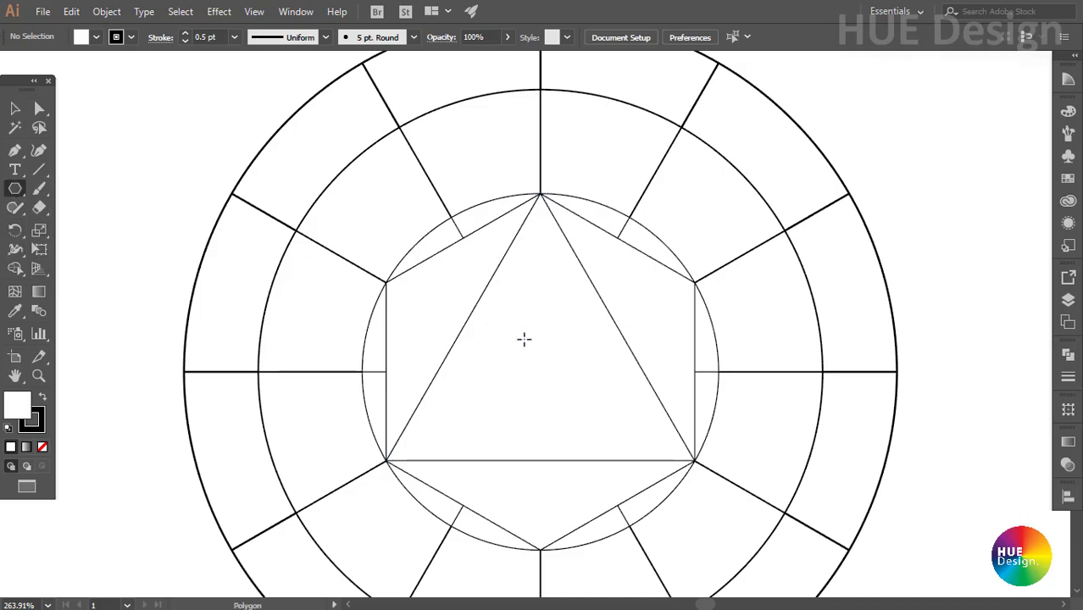
click(14, 109)
click(525, 311)
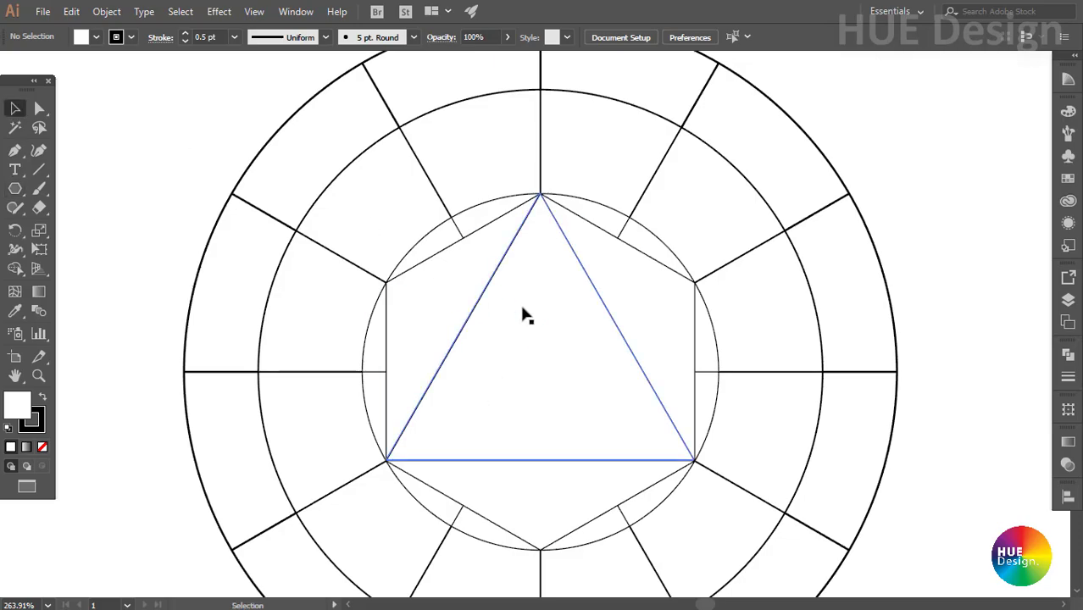
Step: Rotate a copy of the triangle 180° and shrink it to fit inside the big one
double_click(16, 231)
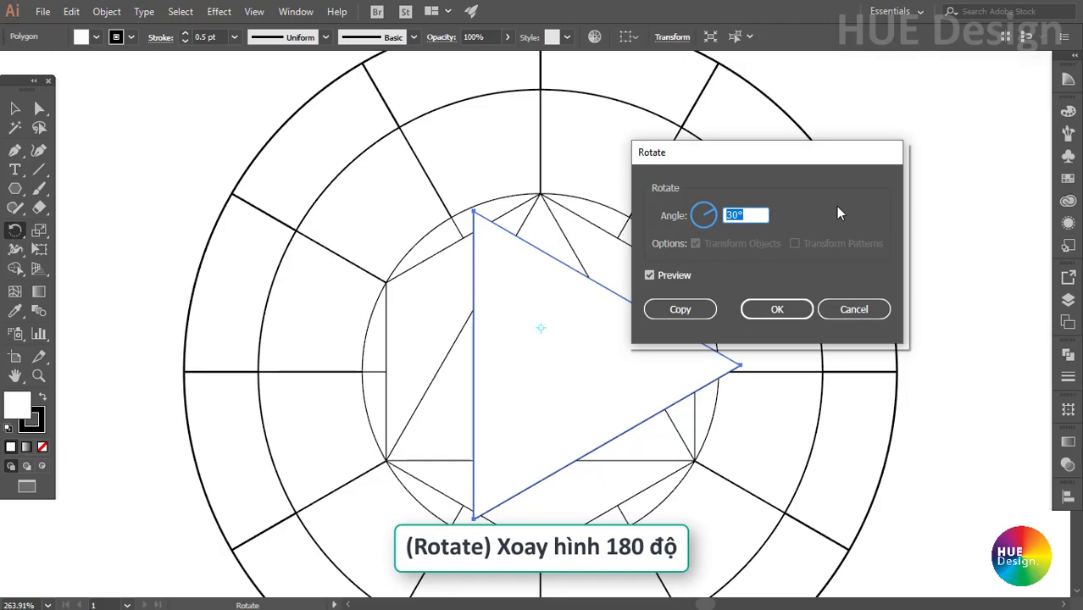
text(180)
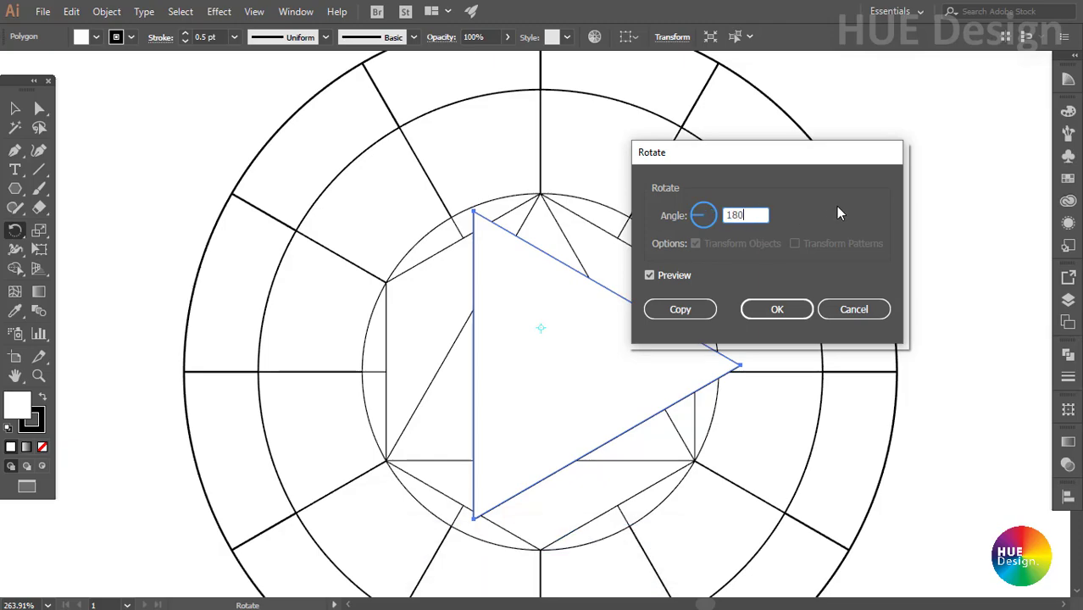
key(Return)
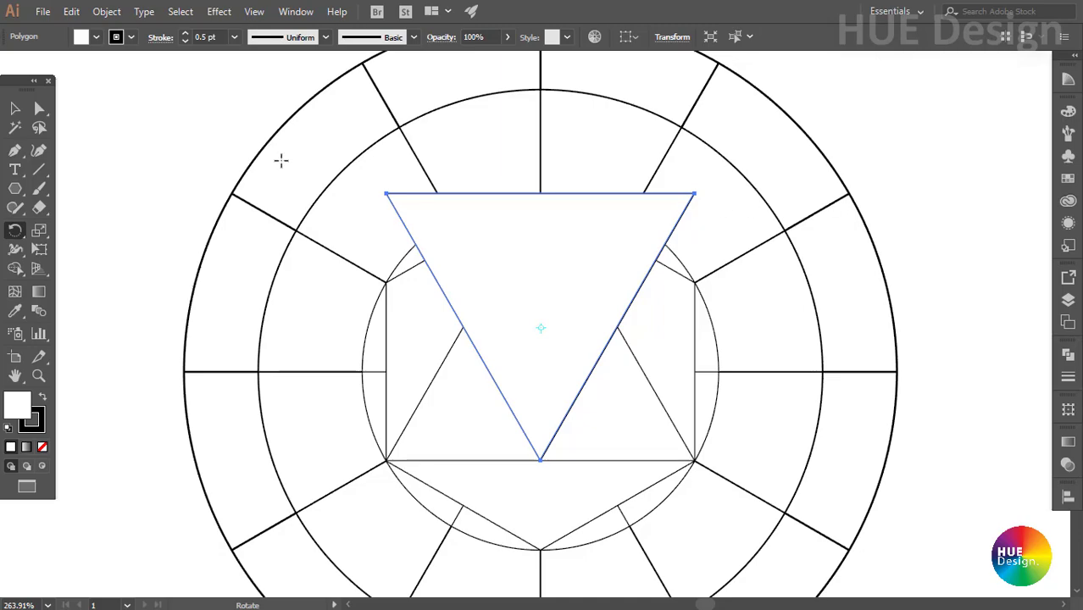
click(15, 109)
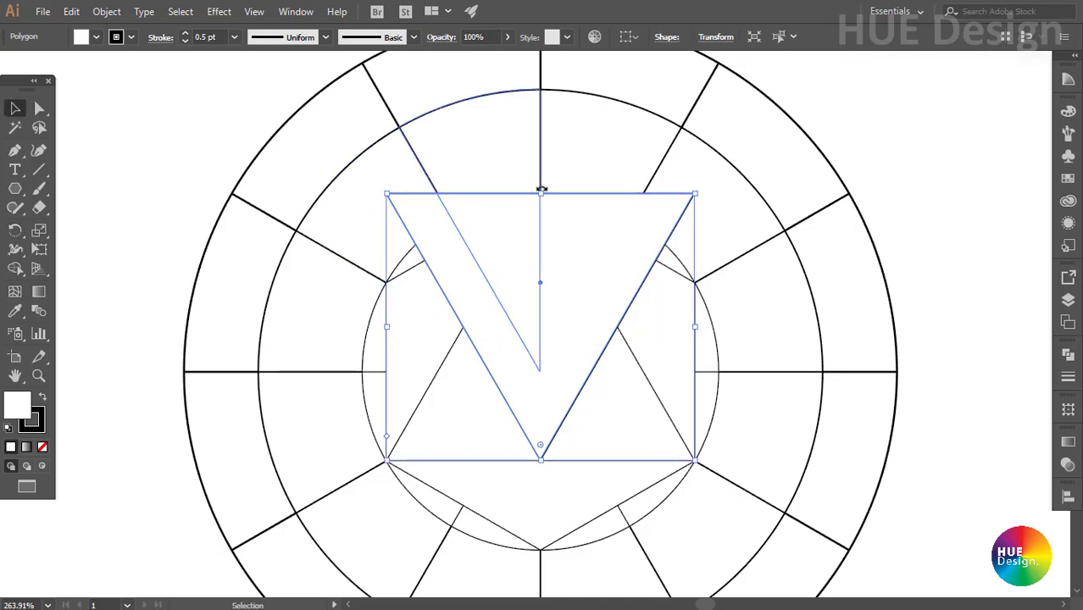
drag(541, 195, 539, 328)
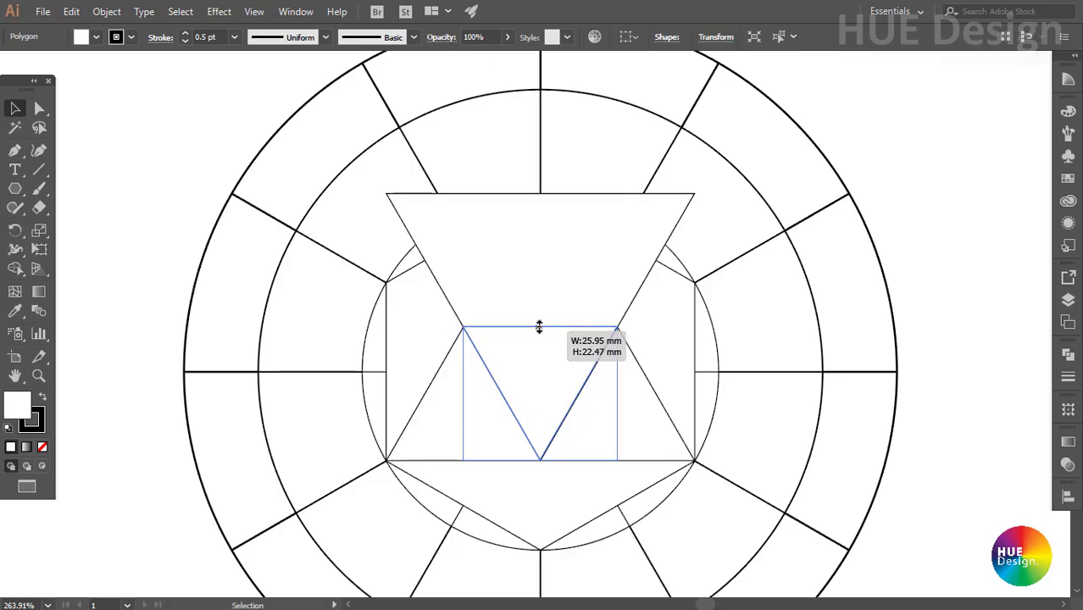
drag(539, 327, 539, 327)
Step: Select the small inverted triangle together with the large triangle
click(912, 338)
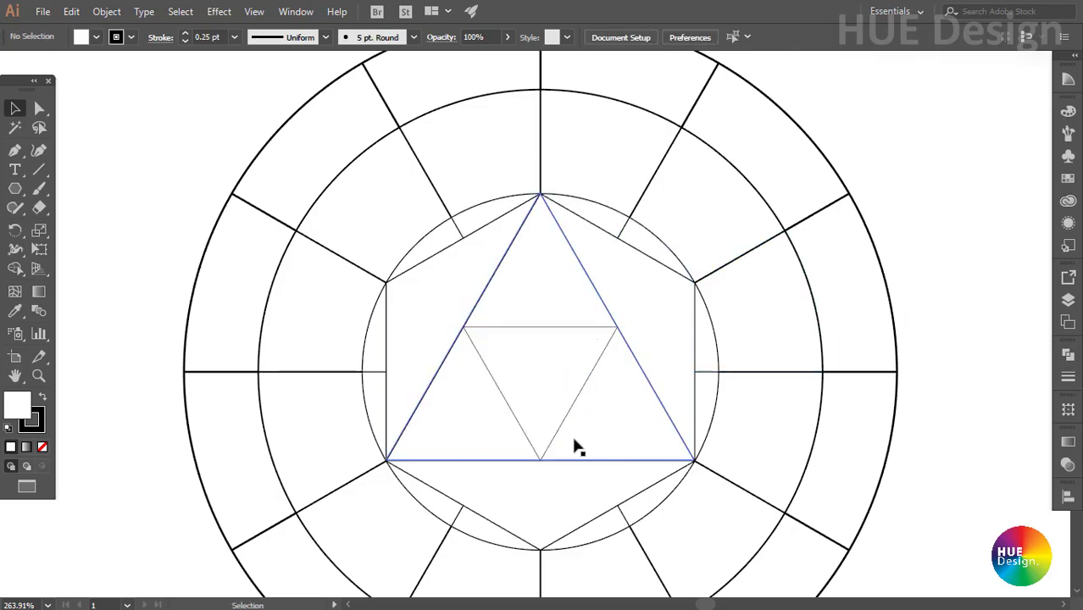
click(554, 415)
shift+click(652, 406)
Step: Add the hexagon to the selection and zoom into the shapes' shared top corner
shift+click(671, 386)
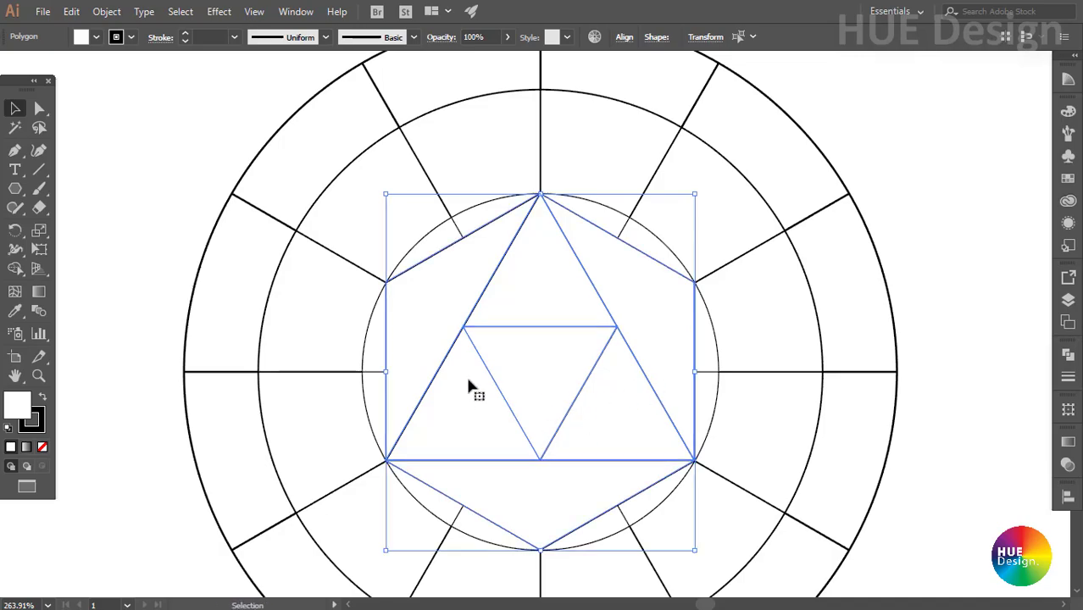
scroll(510, 181, up, 10)
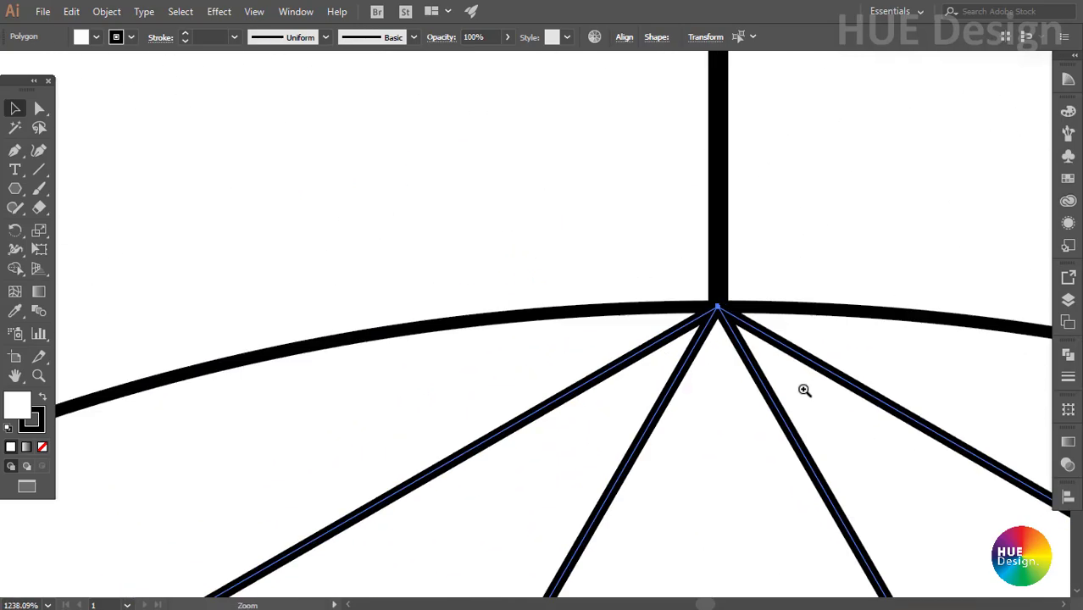
drag(805, 389, 706, 395)
scroll(711, 425, up, 2)
scroll(894, 511, up, 3)
scroll(778, 531, up, 3)
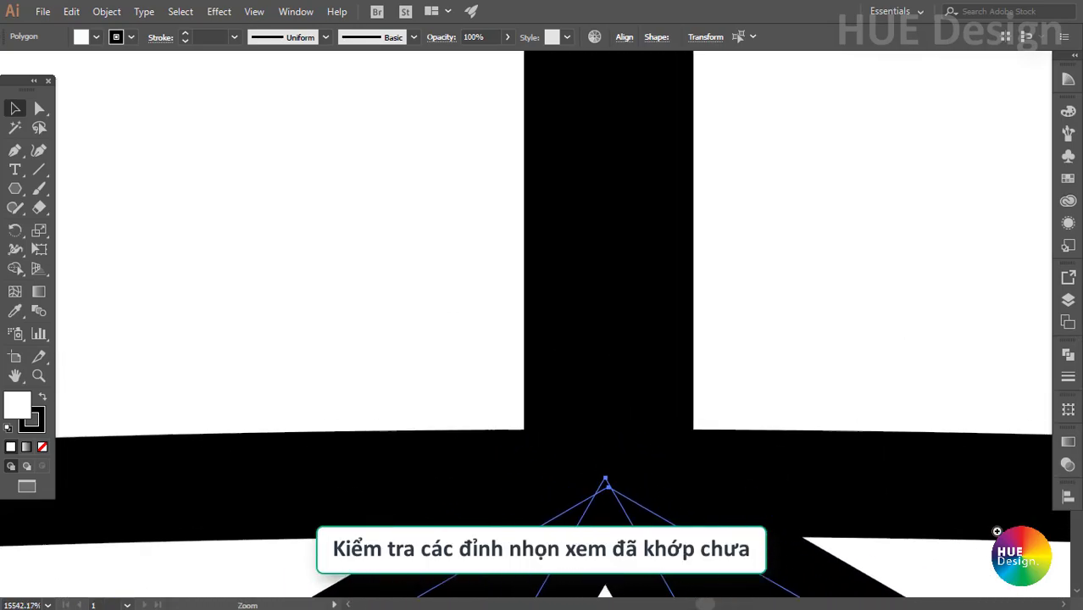
scroll(442, 319, down, 4)
scroll(551, 377, up, 1)
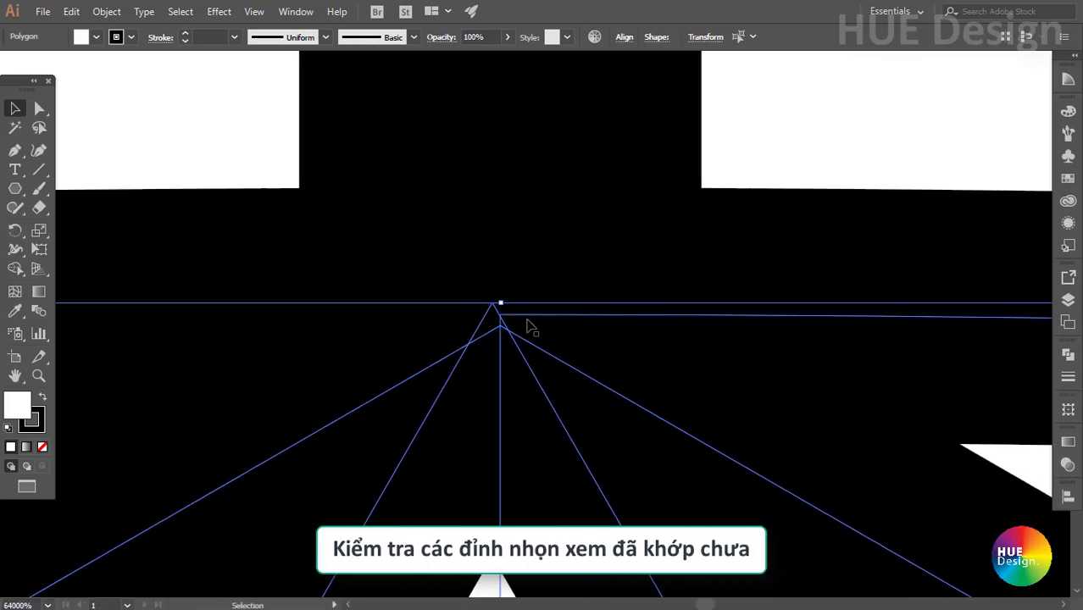
click(583, 318)
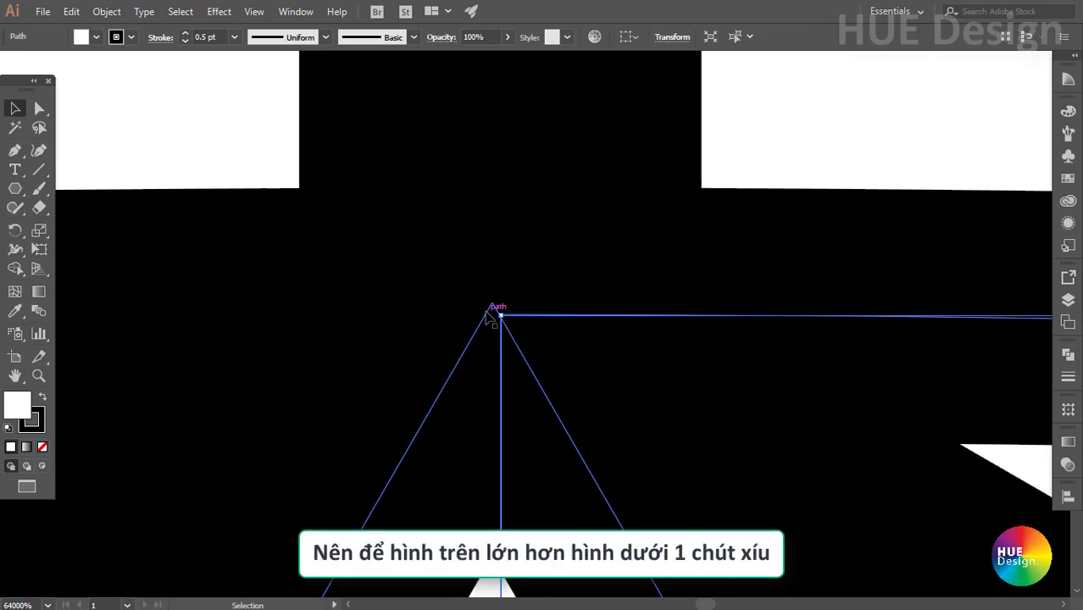
Step: In Outline view, move the triangle's top anchor up onto the spoke intersection
key(ctrl+y)
click(658, 322)
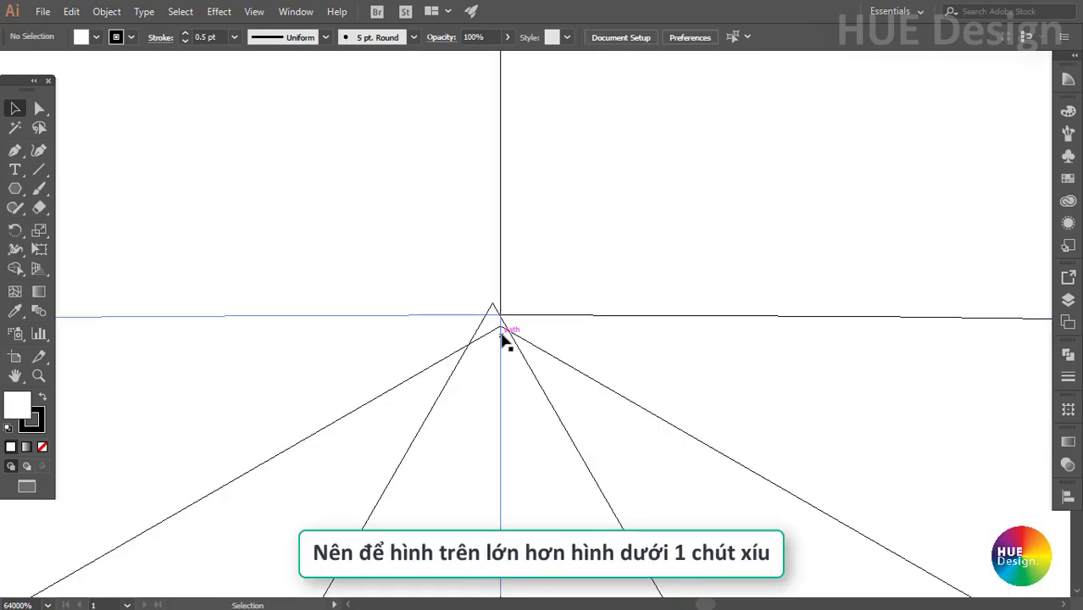
key(a)
click(502, 328)
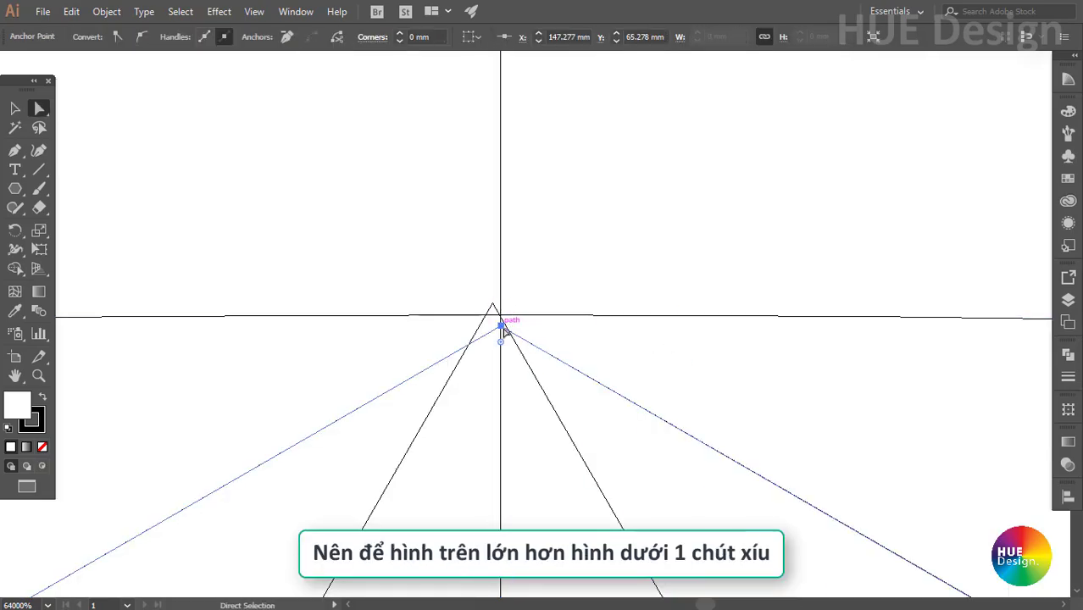
drag(503, 328, 503, 323)
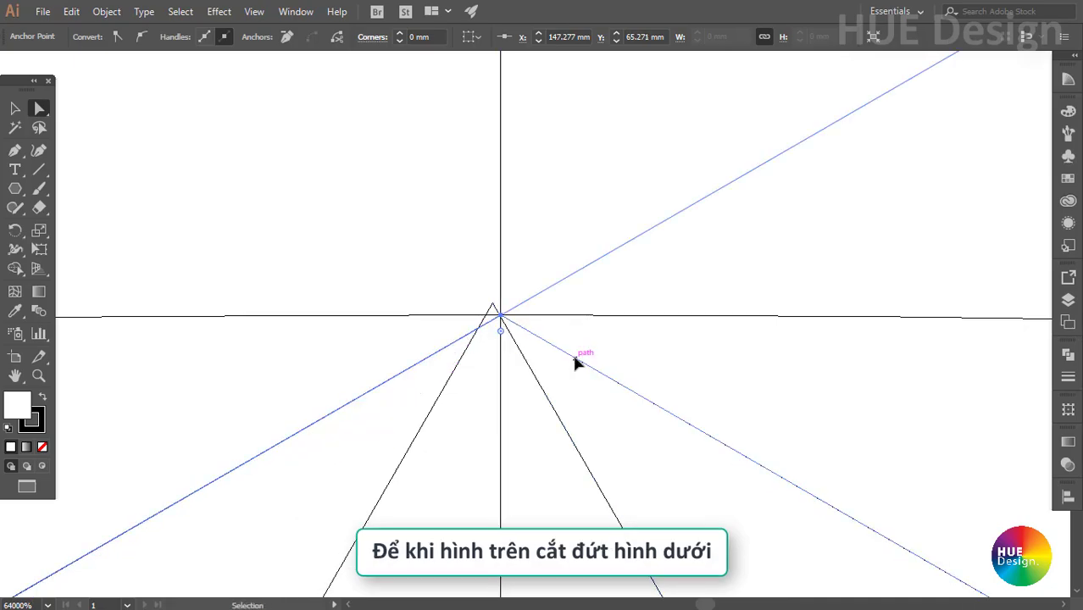
key(v)
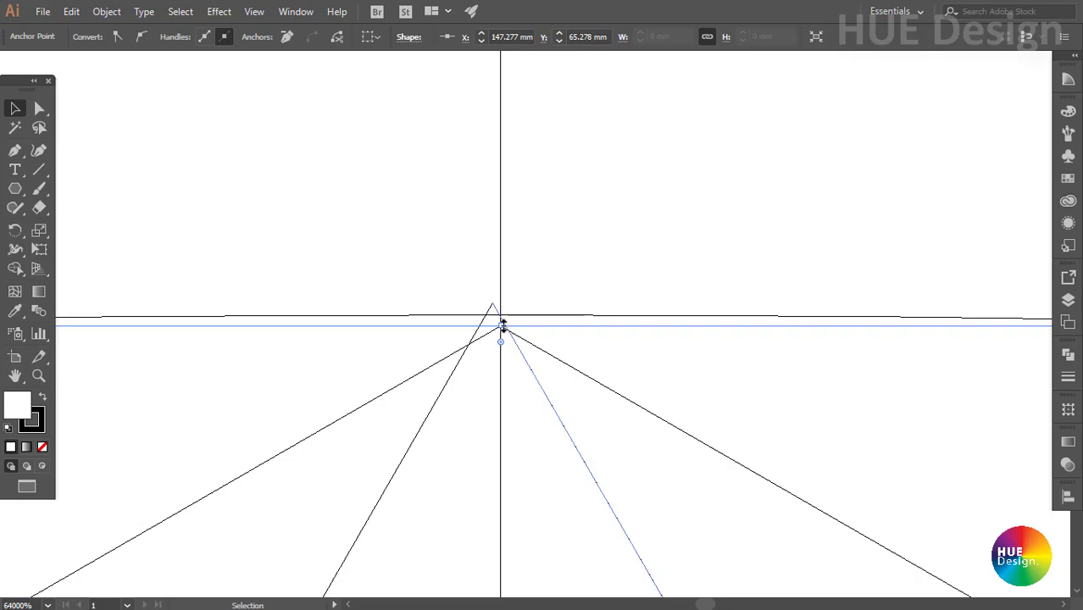
drag(501, 323, 494, 315)
Step: Nudge the hexagon so its apex aligns with the triangles' corner
click(494, 303)
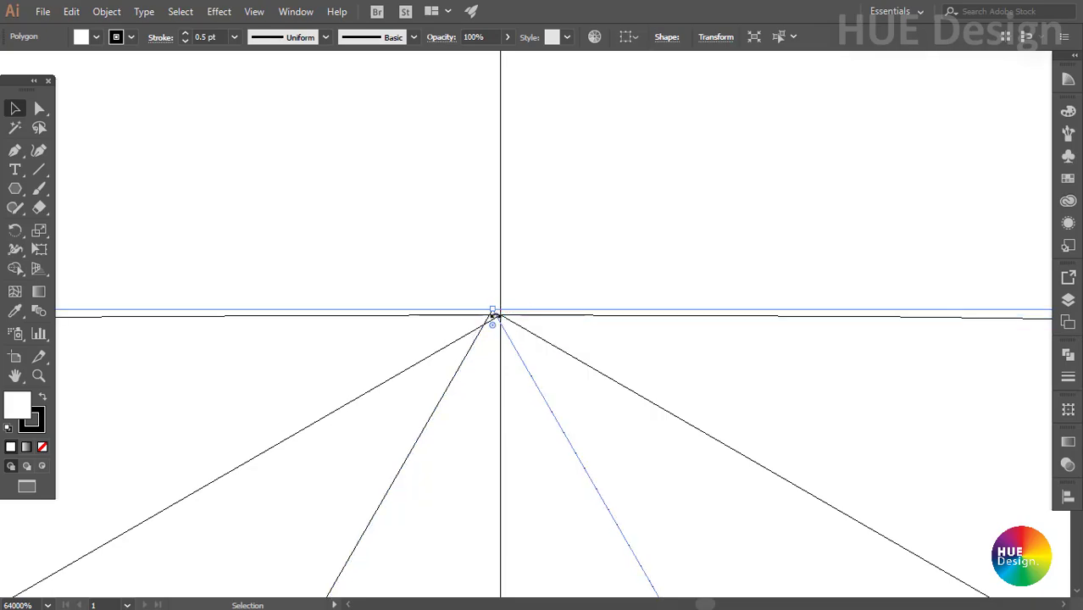
key(a)
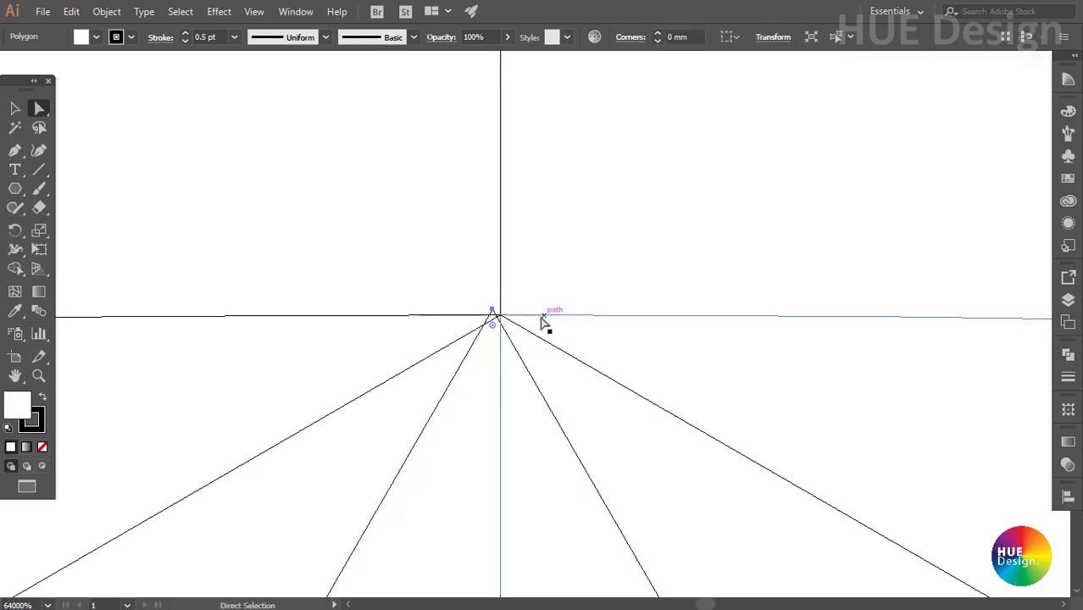
click(552, 368)
key(v)
click(533, 380)
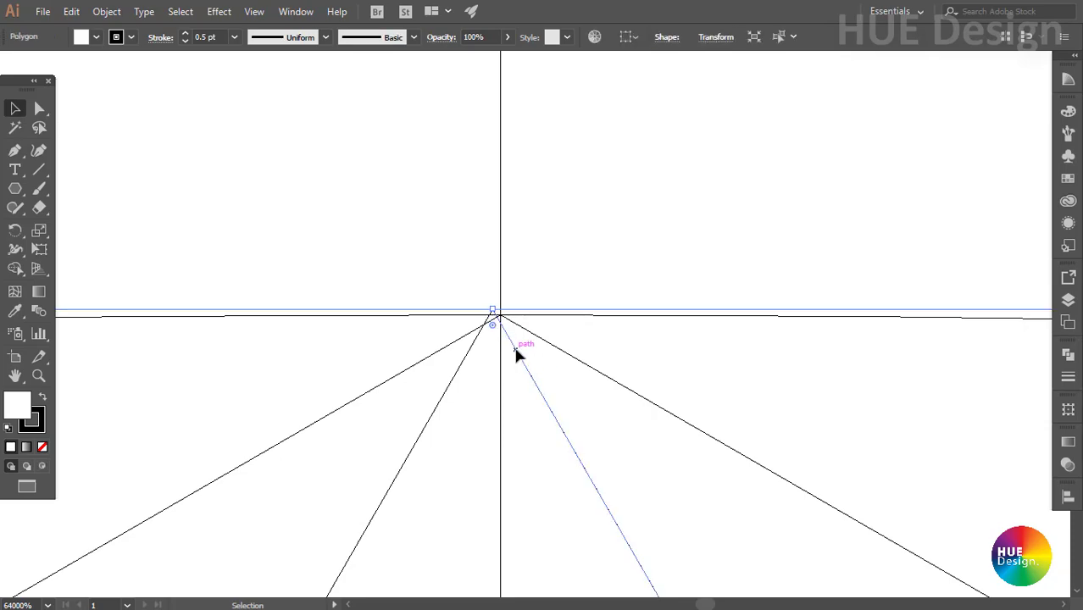
drag(517, 350, 522, 355)
Step: Zoom in on the wheel's centre where the lines meet
scroll(603, 364, up, 2)
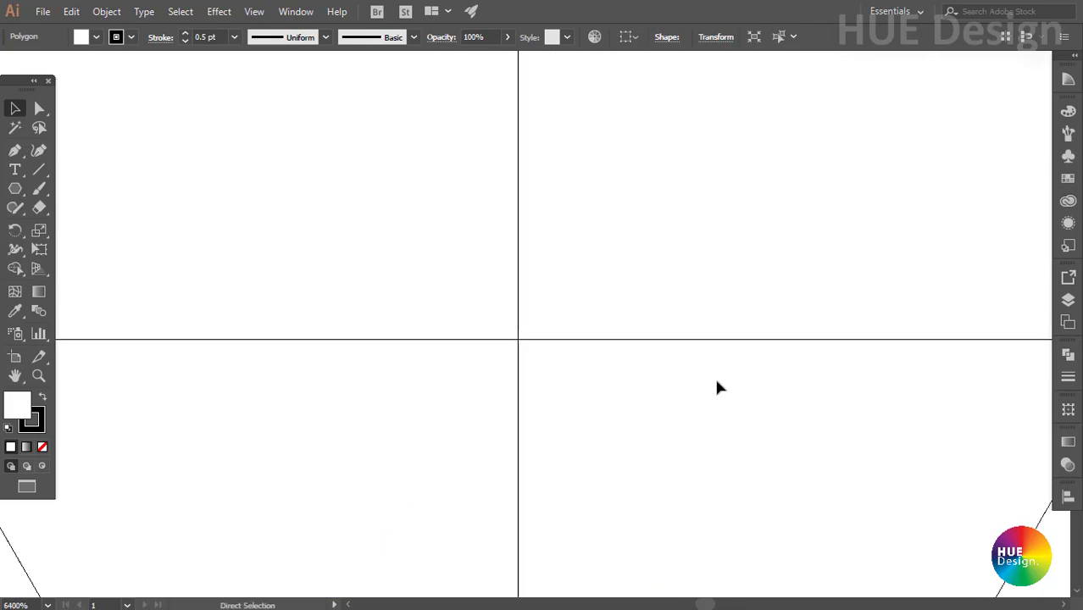
scroll(716, 382, down, 3)
scroll(729, 398, down, 1)
drag(728, 412, 701, 321)
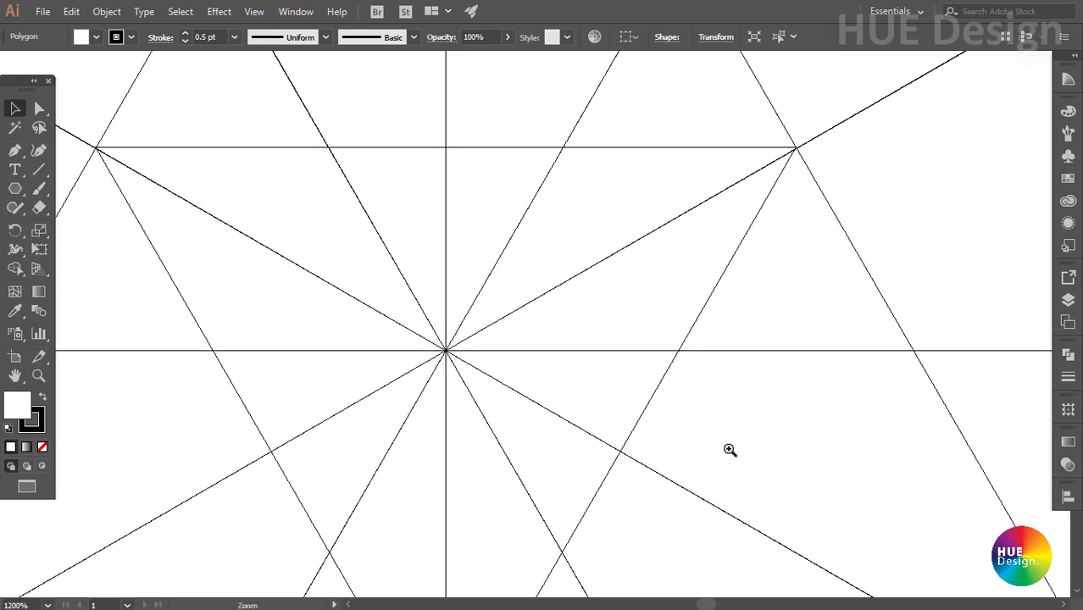
drag(720, 442, 420, 220)
key(ctrl+space)
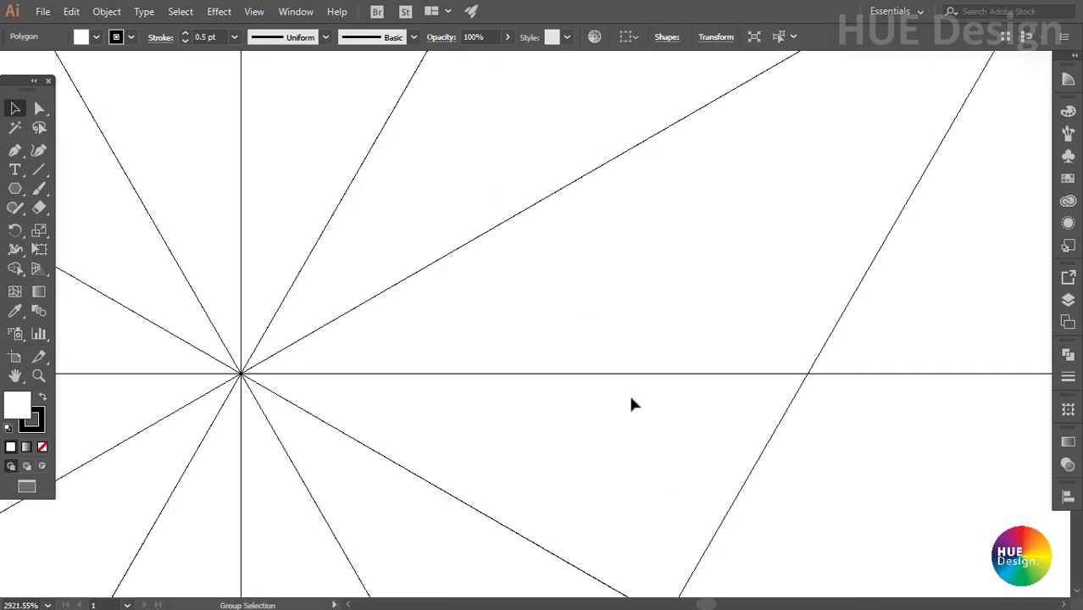
scroll(621, 393, down, 2)
scroll(616, 391, down, 3)
Step: Zoom in deeply on the small triangle's corner at the line intersection
scroll(616, 392, down, 3)
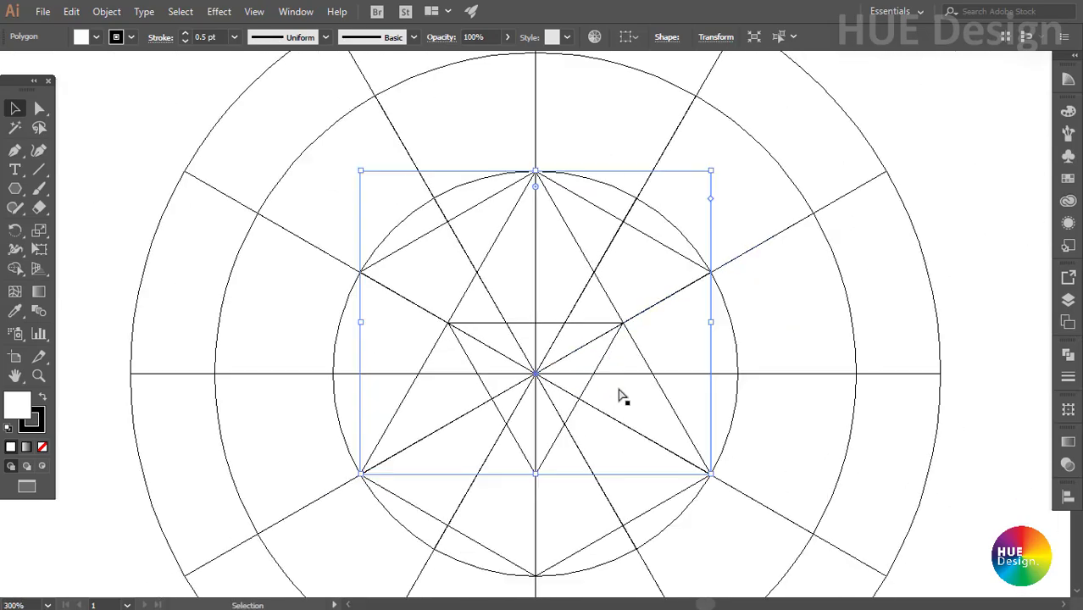
drag(616, 391, 605, 378)
scroll(697, 506, up, 5)
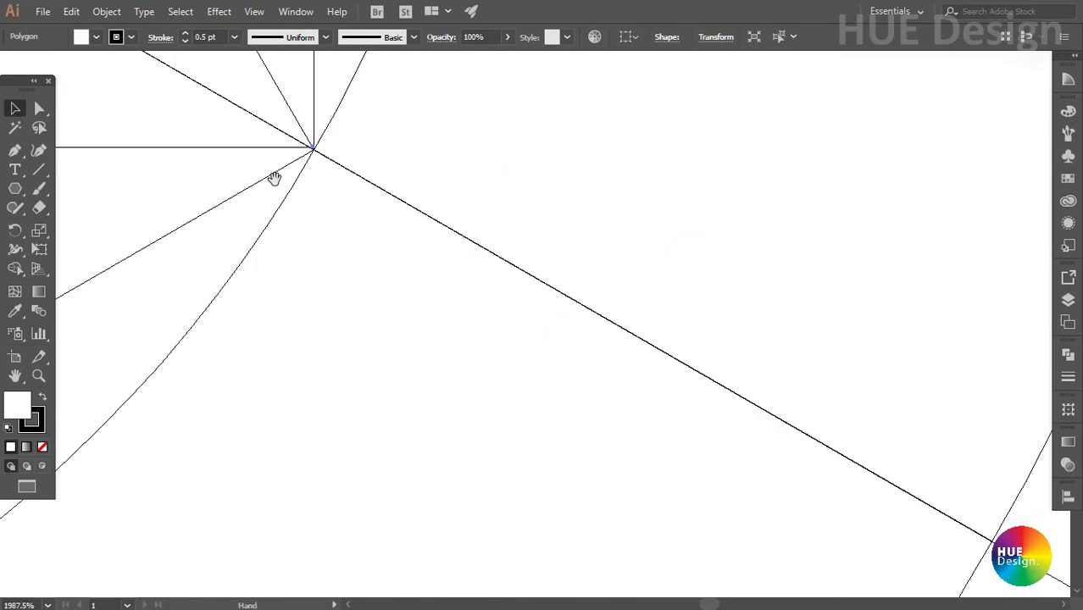
drag(273, 125, 773, 383)
drag(406, 251, 593, 388)
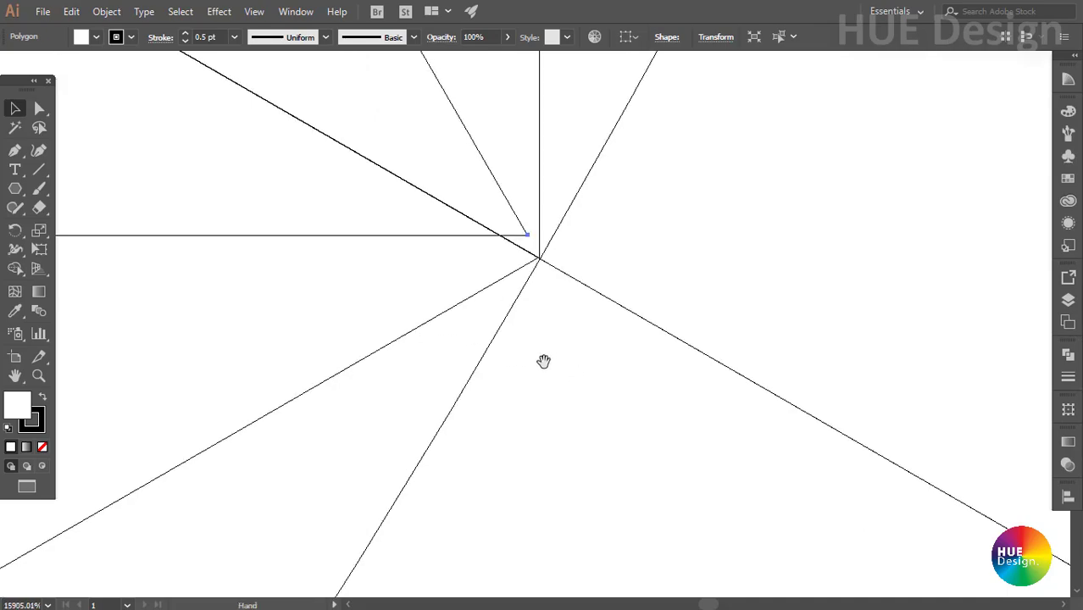
drag(447, 224, 583, 295)
drag(675, 490, 632, 447)
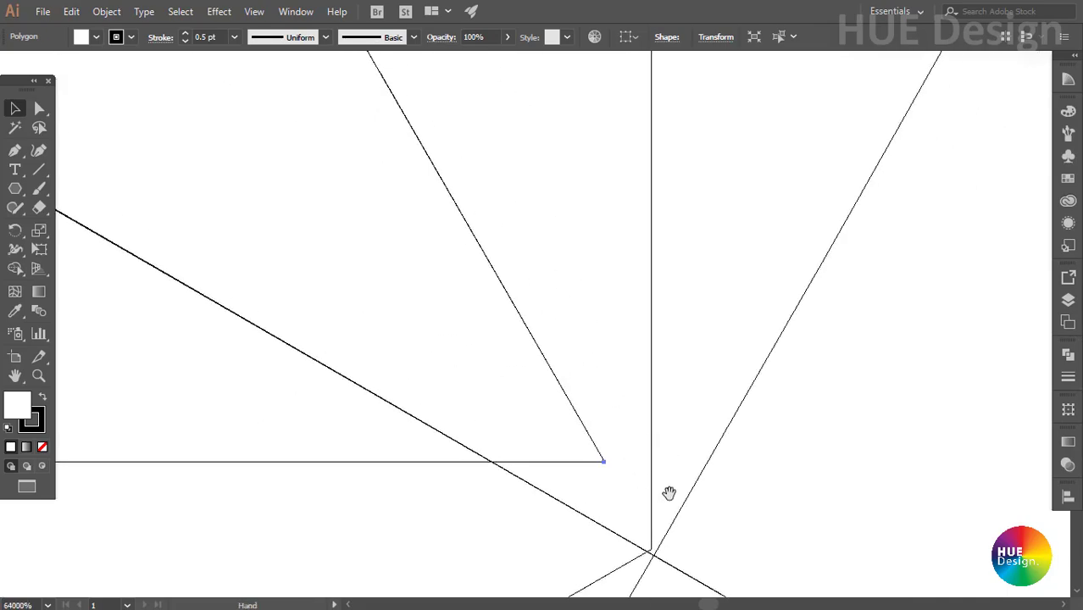
drag(669, 493, 650, 423)
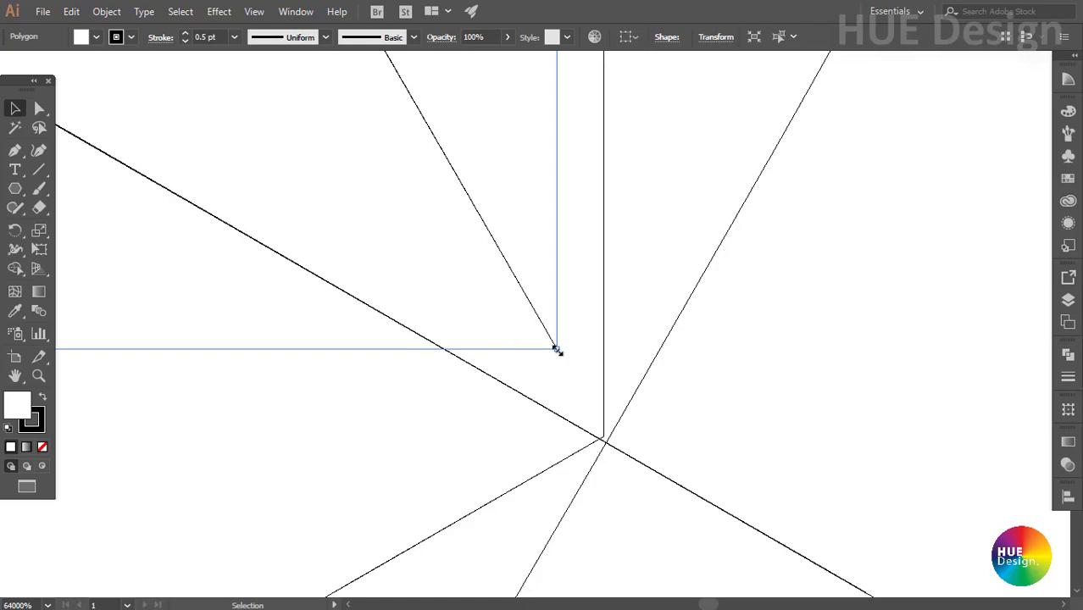
Step: Drag the small inverted triangle so its corner snaps onto the intersection, then zoom back out
drag(557, 350, 607, 402)
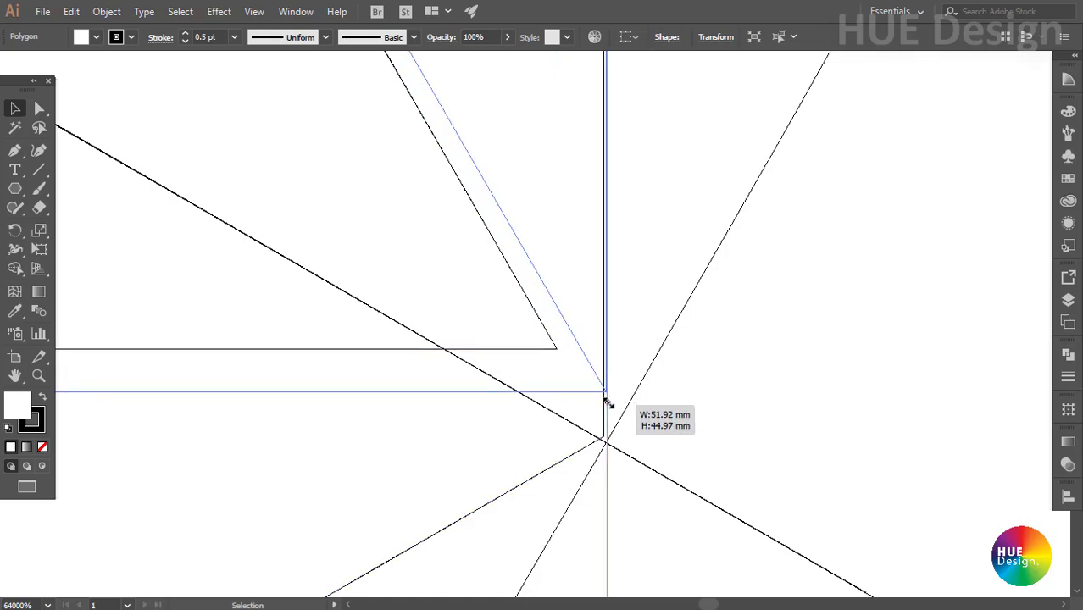
drag(607, 403, 605, 400)
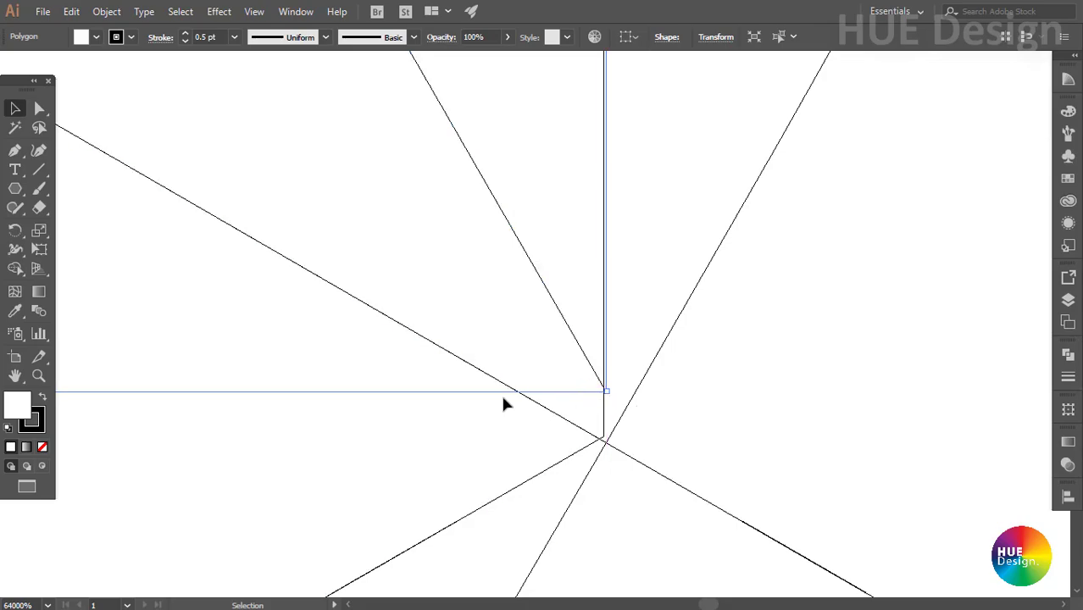
scroll(473, 420, down, 1)
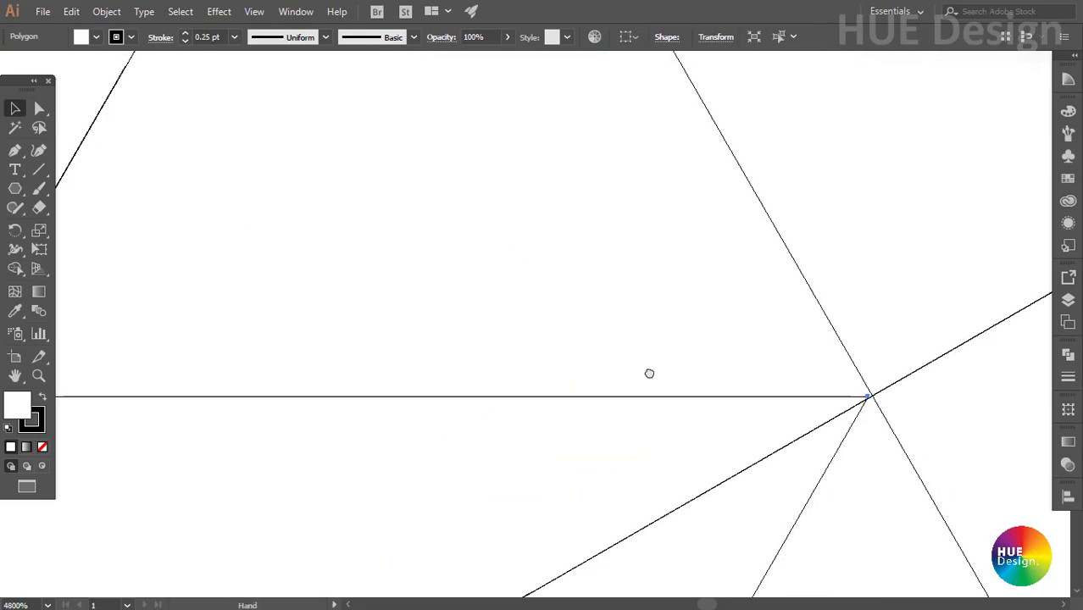
scroll(696, 360, down, 1)
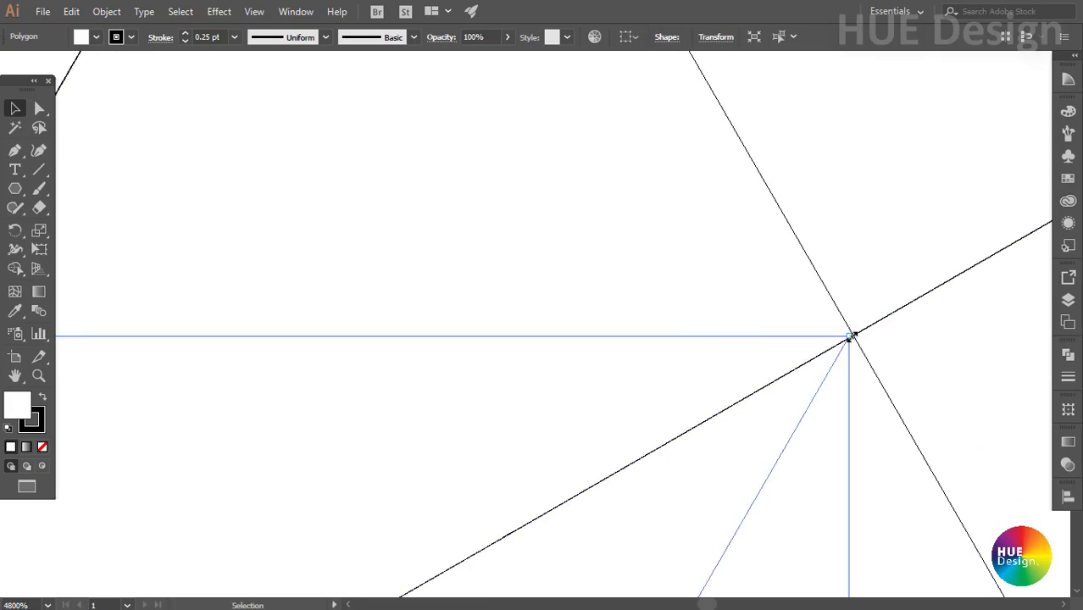
drag(856, 332, 362, 334)
scroll(362, 334, down, 1)
scroll(524, 346, down, 1)
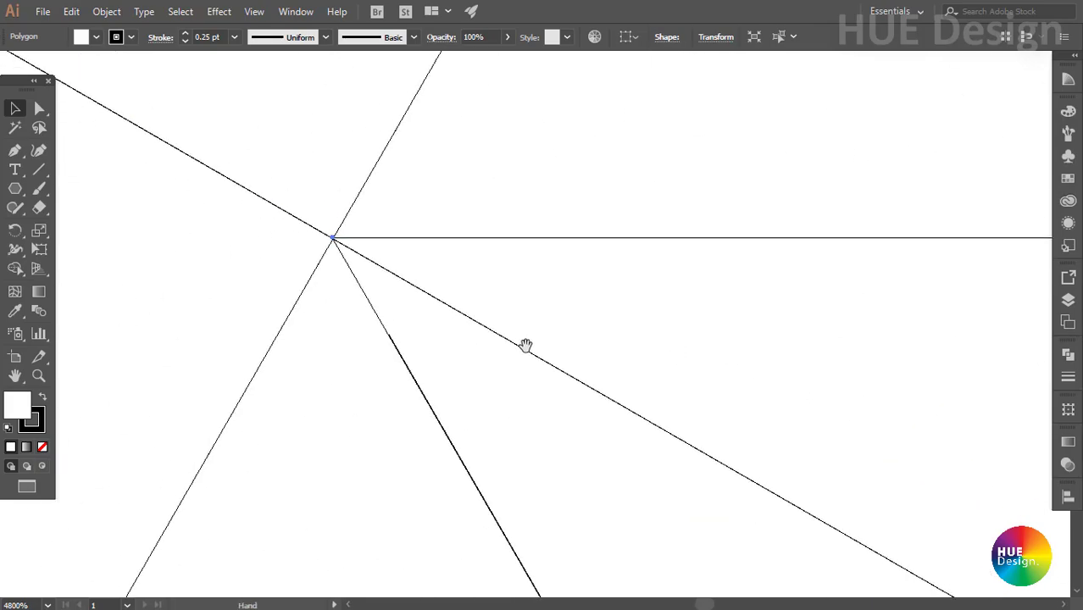
scroll(790, 453, down, 1)
key(ctrl+minus)
key(ctrl+minus)
key(ctrl+minus)
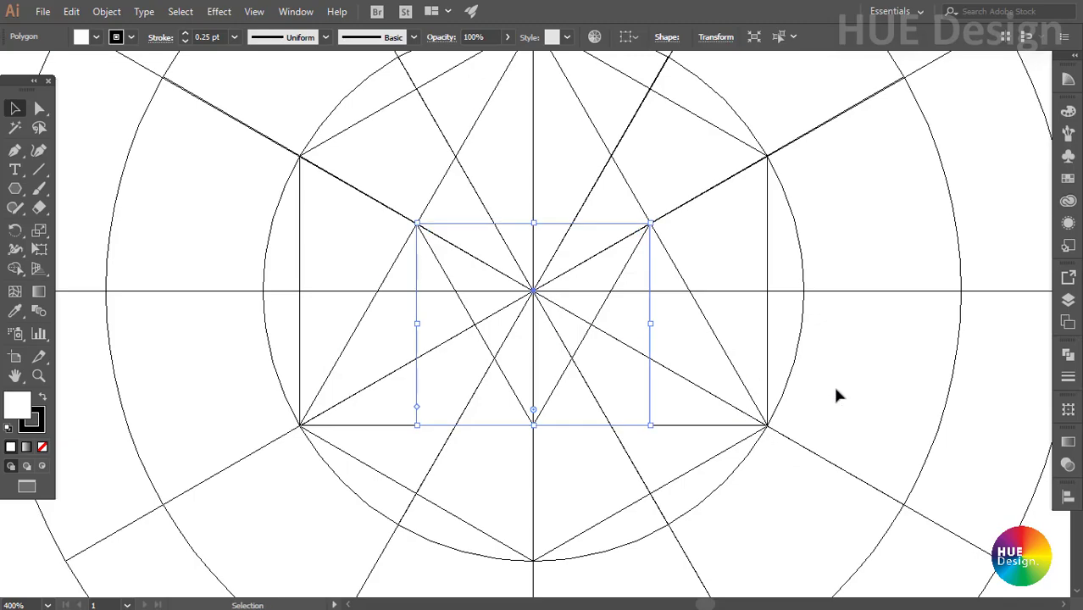
Step: Select the small inverted triangle, the large triangle and the hexagon together
click(979, 450)
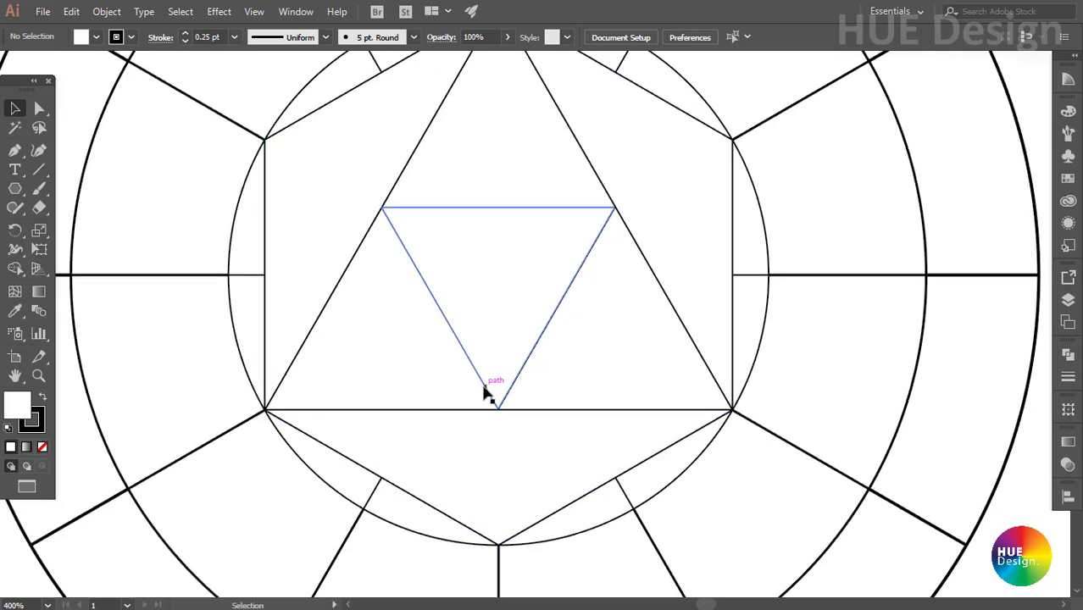
click(486, 390)
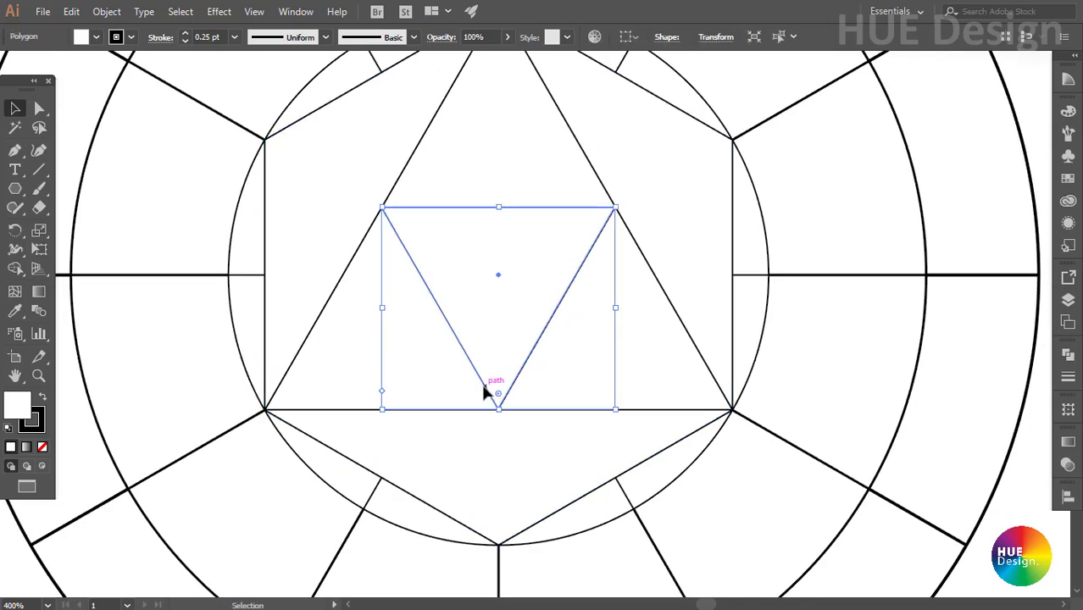
click(691, 411)
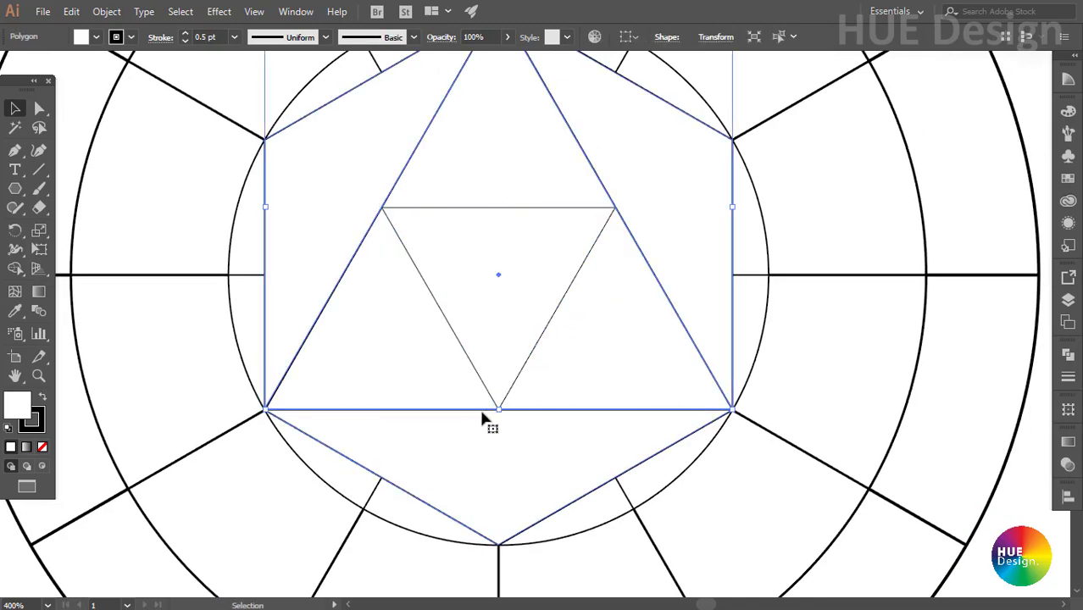
click(498, 411)
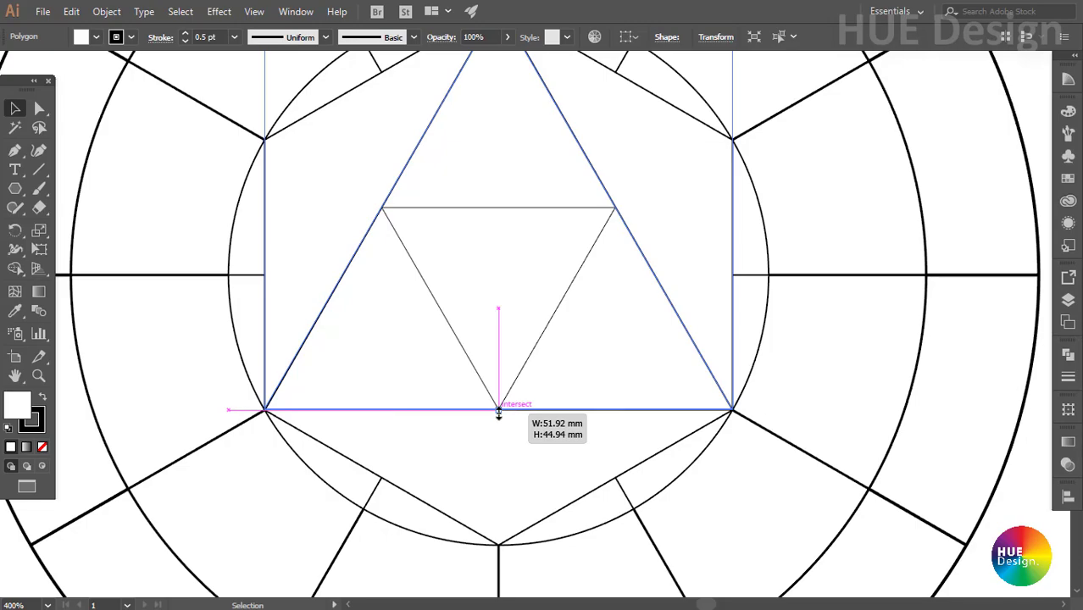
key(ctrl+minus)
key(ctrl+minus)
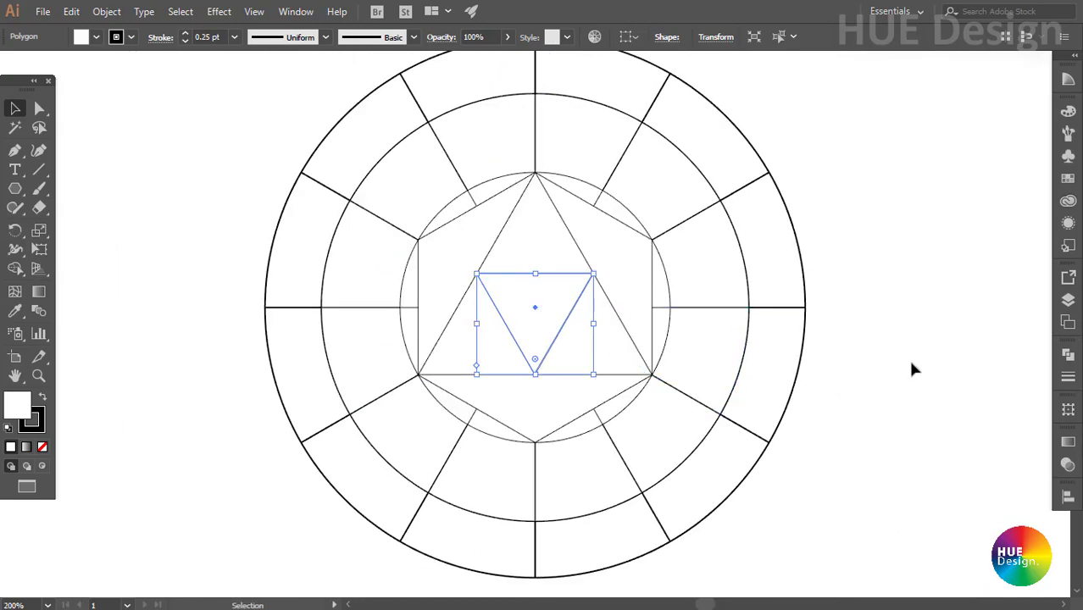
click(911, 365)
click(612, 311)
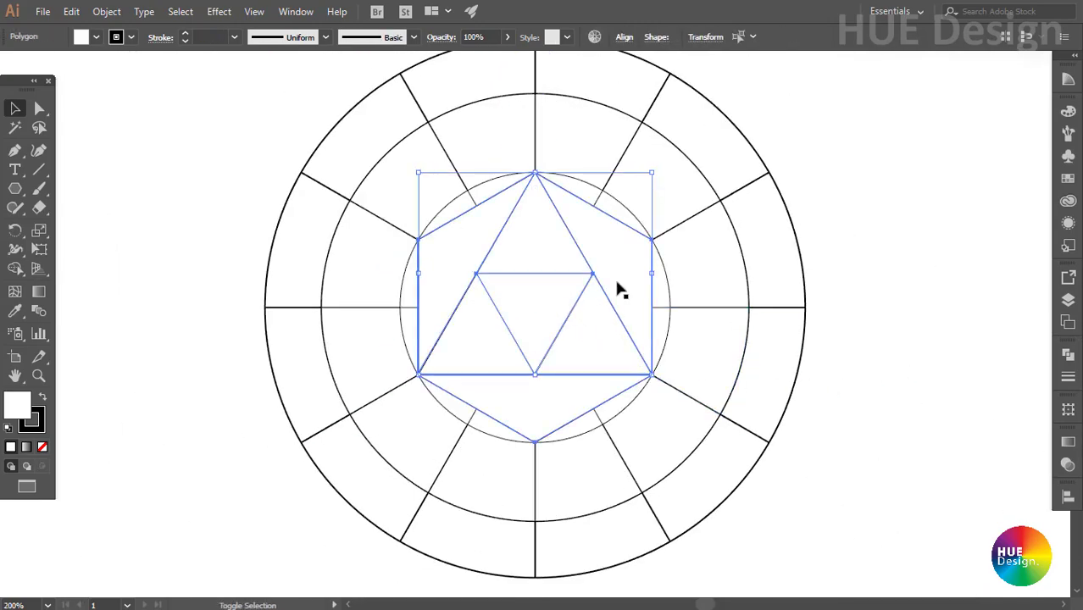
shift+click(619, 290)
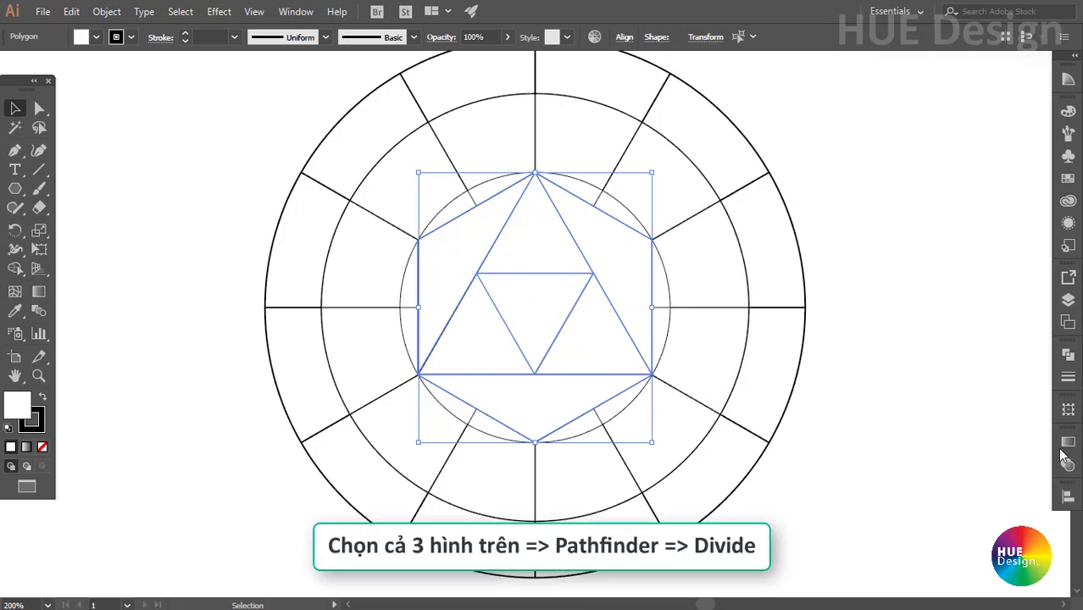
Step: Apply Pathfinder Divide to the selected shapes and ungroup the result
click(1067, 355)
key(ctrl+plus)
click(887, 427)
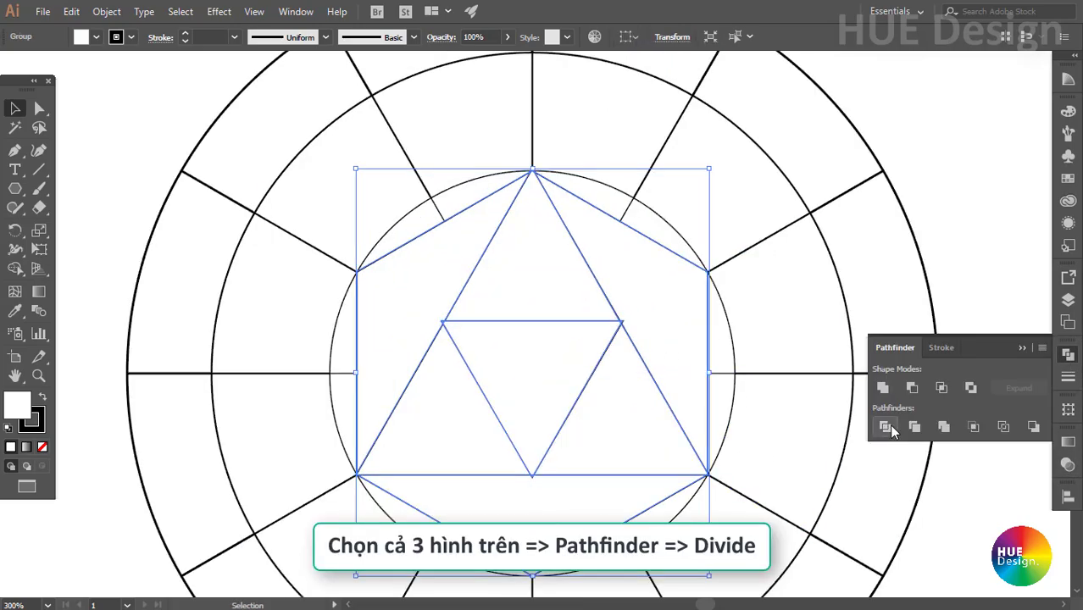
click(983, 239)
click(533, 371)
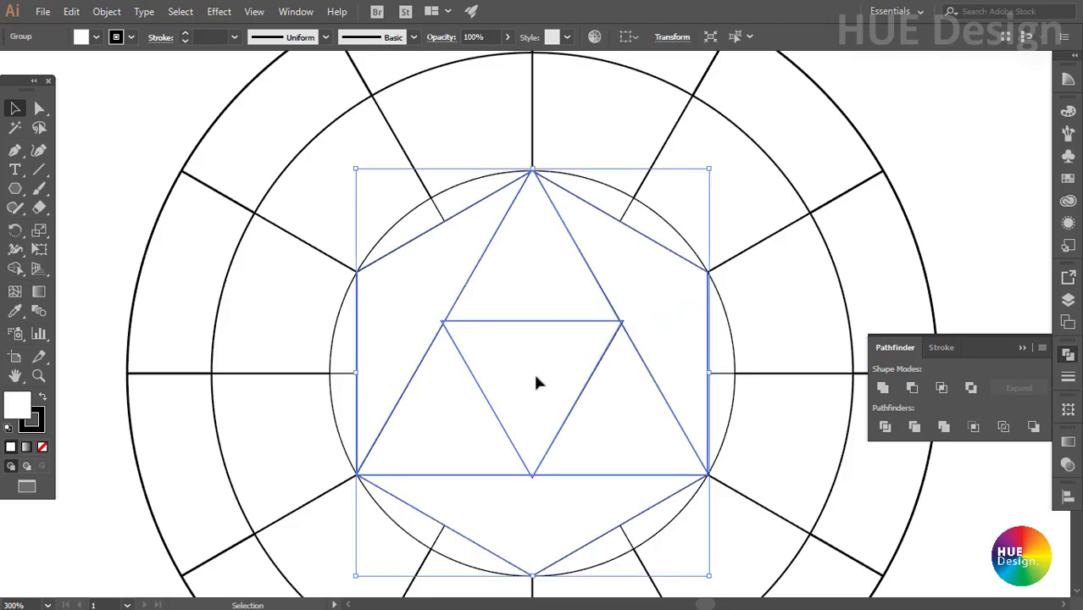
right_click(534, 367)
click(585, 250)
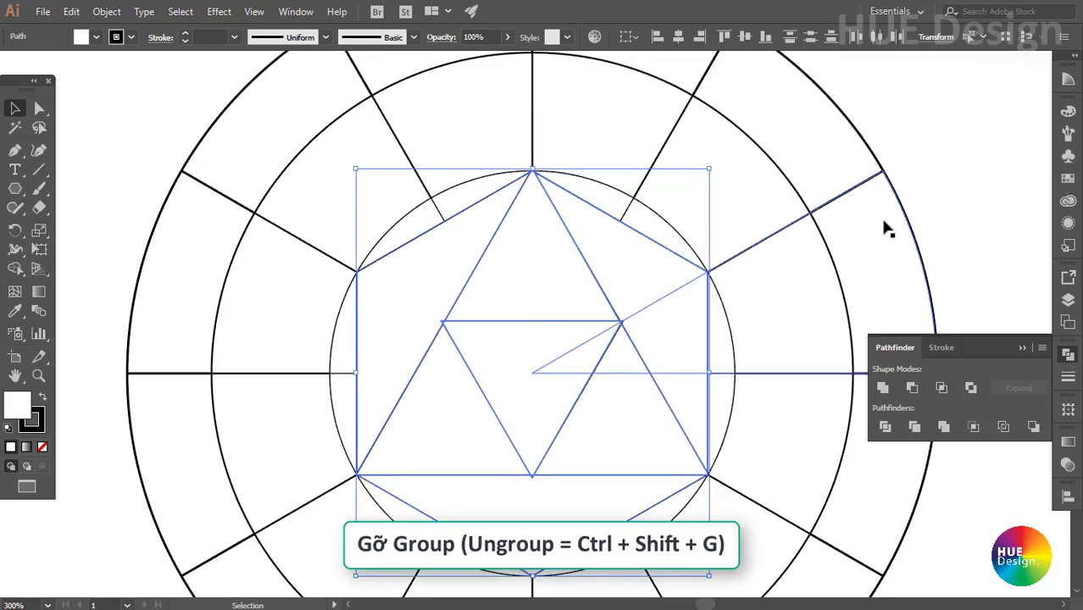
Step: Click the divided pieces one by one to confirm they are separate objects
click(888, 229)
click(520, 293)
click(416, 296)
click(520, 395)
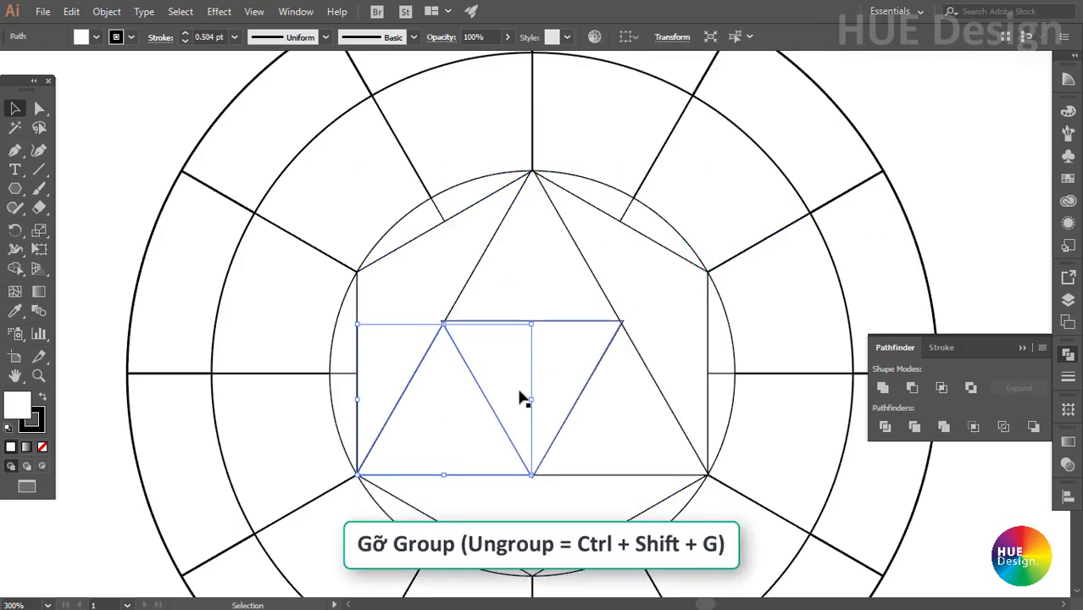
click(672, 336)
click(637, 410)
click(551, 512)
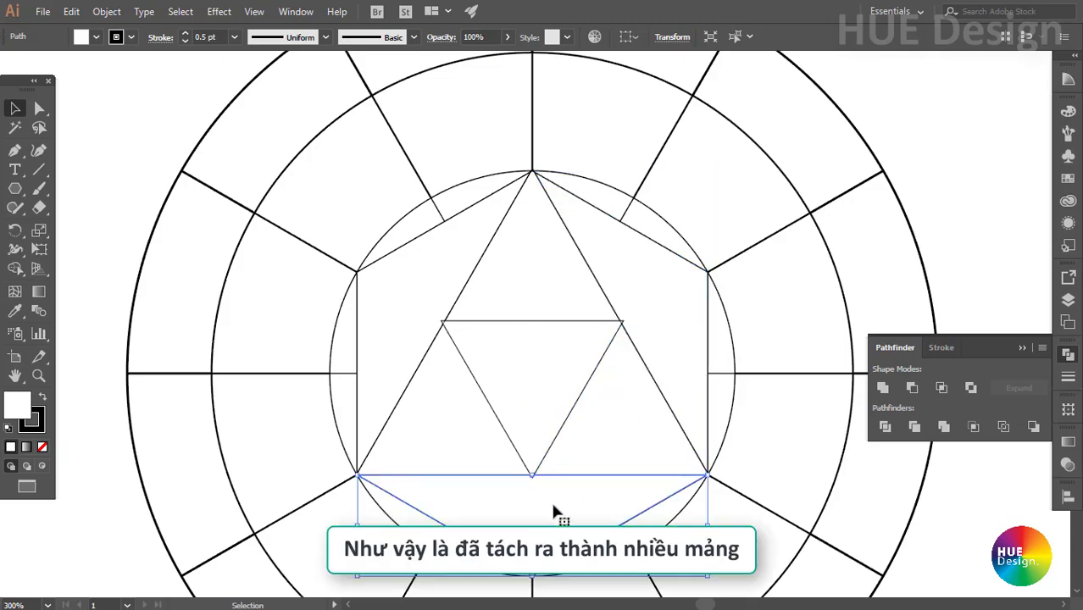
key(ctrl+1)
click(690, 386)
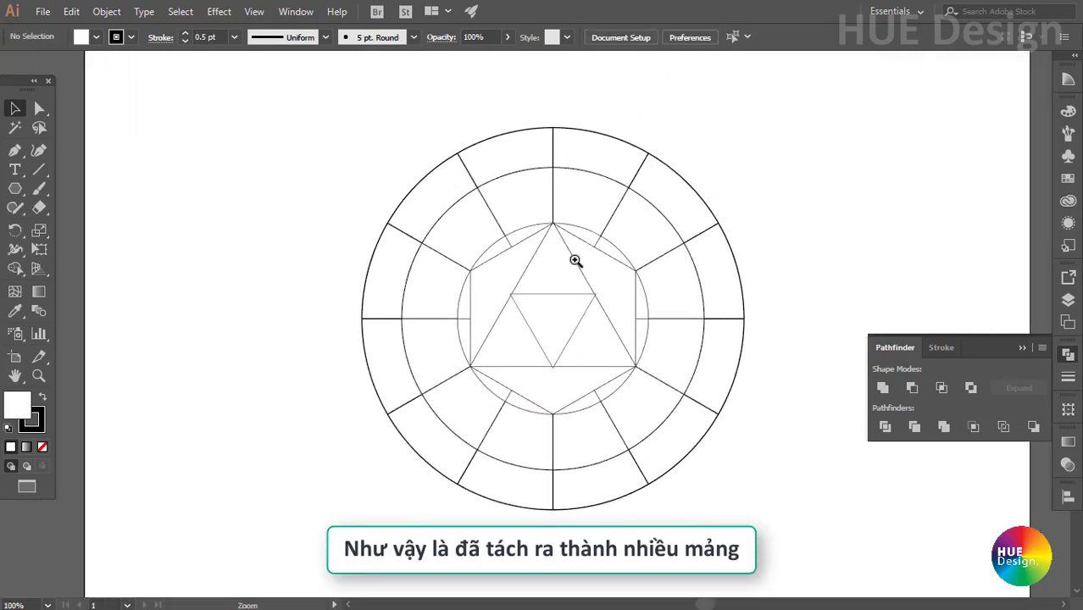
Step: Fill the centre triangle Black, top CMYK Yellow, lower-left CMYK Magenta and lower-right CMYK Cyan
drag(427, 217, 616, 303)
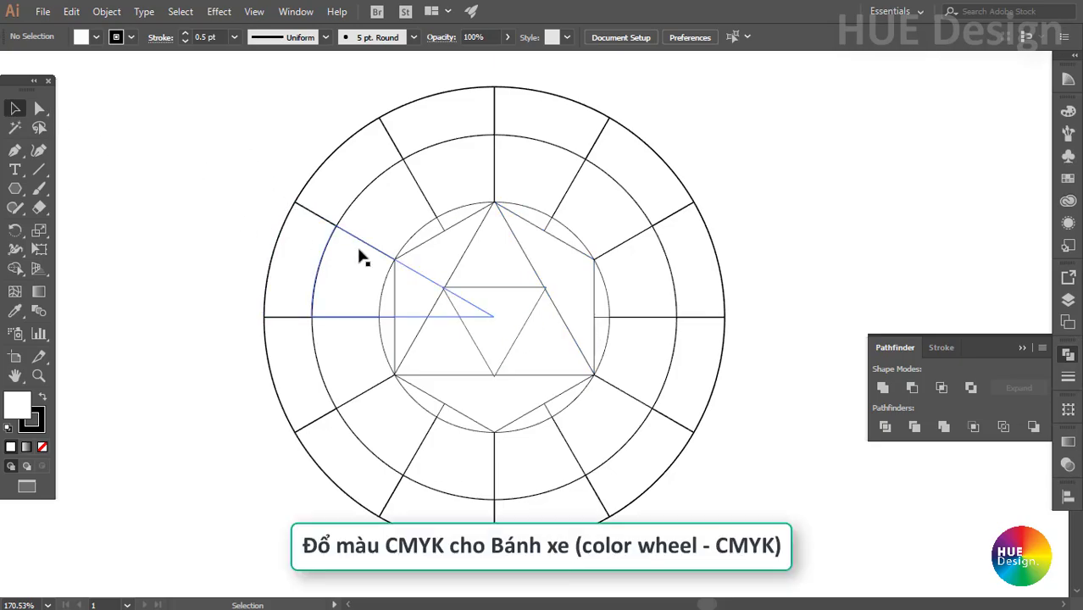
click(497, 312)
click(1069, 178)
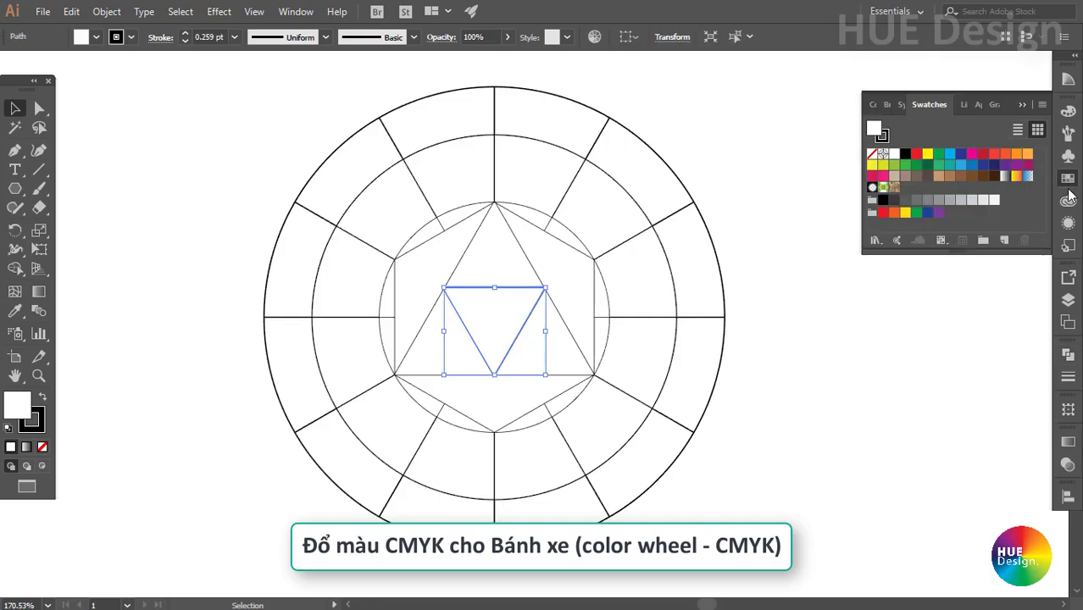
click(905, 155)
click(496, 245)
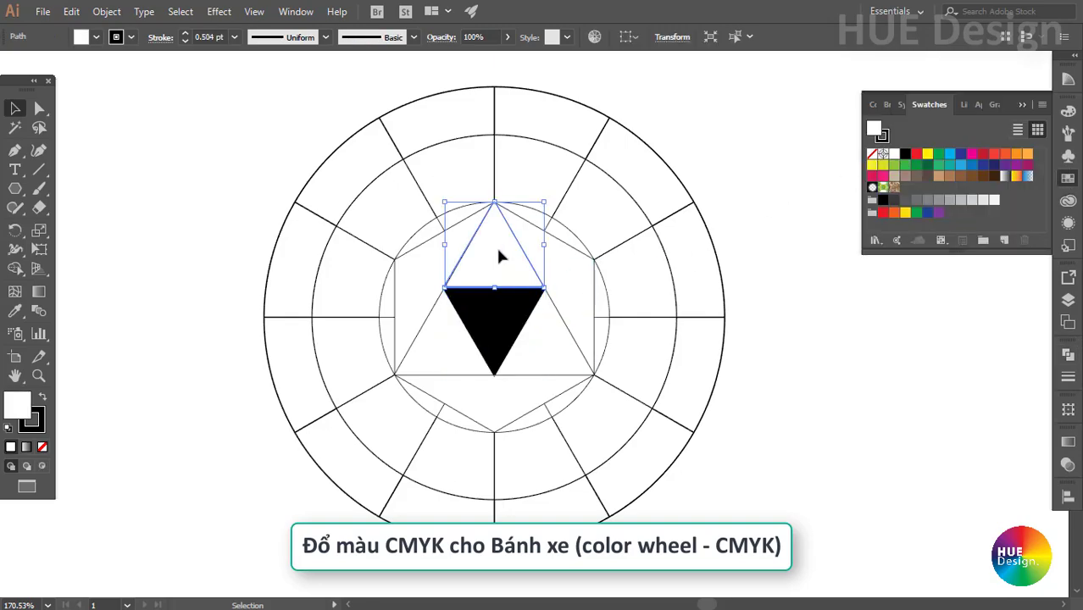
click(928, 155)
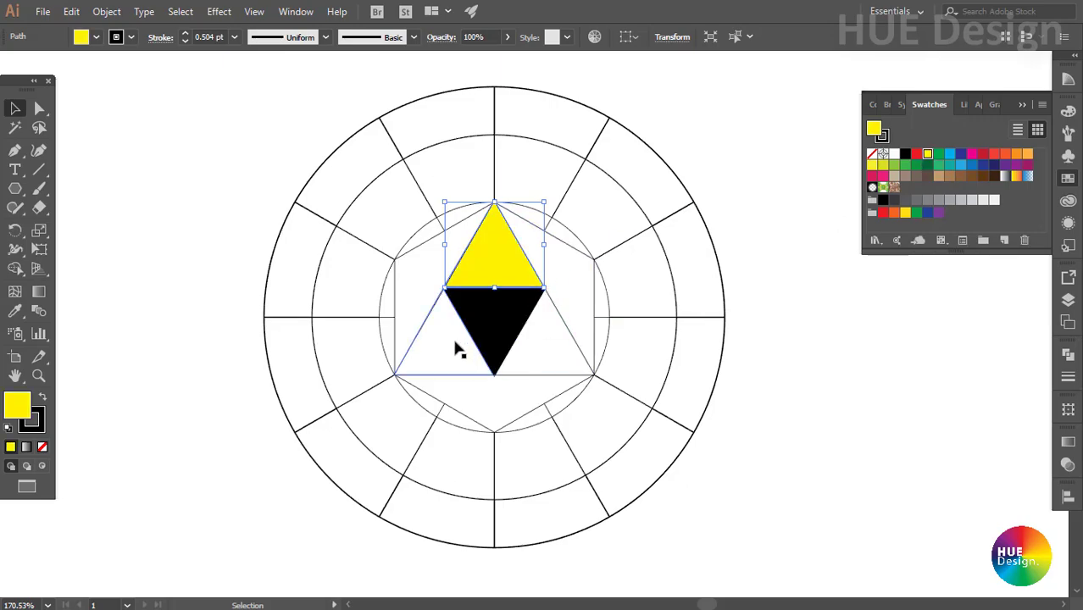
click(455, 347)
click(972, 157)
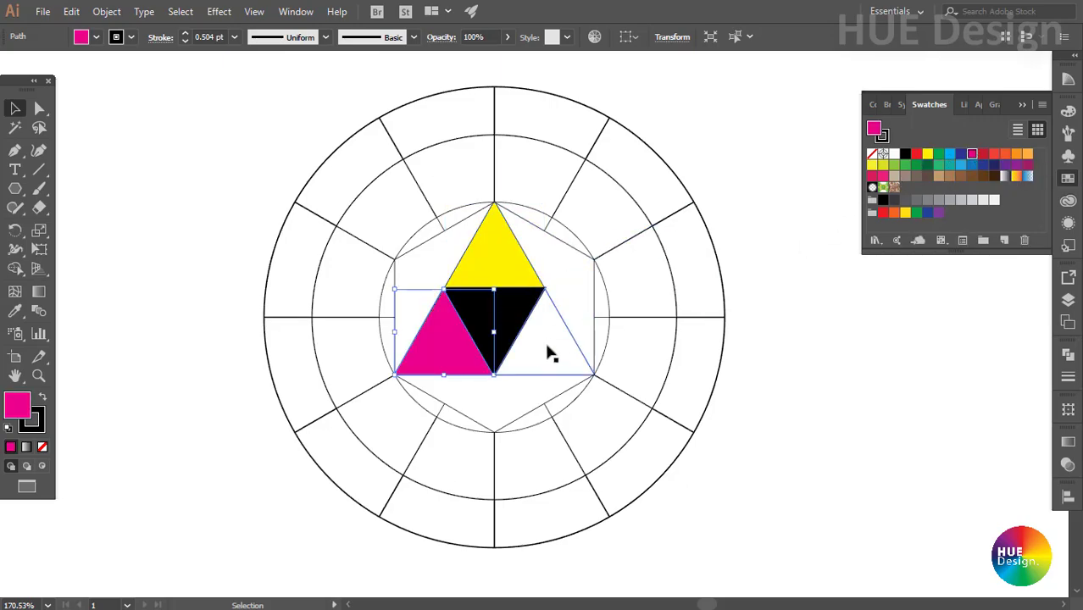
click(546, 353)
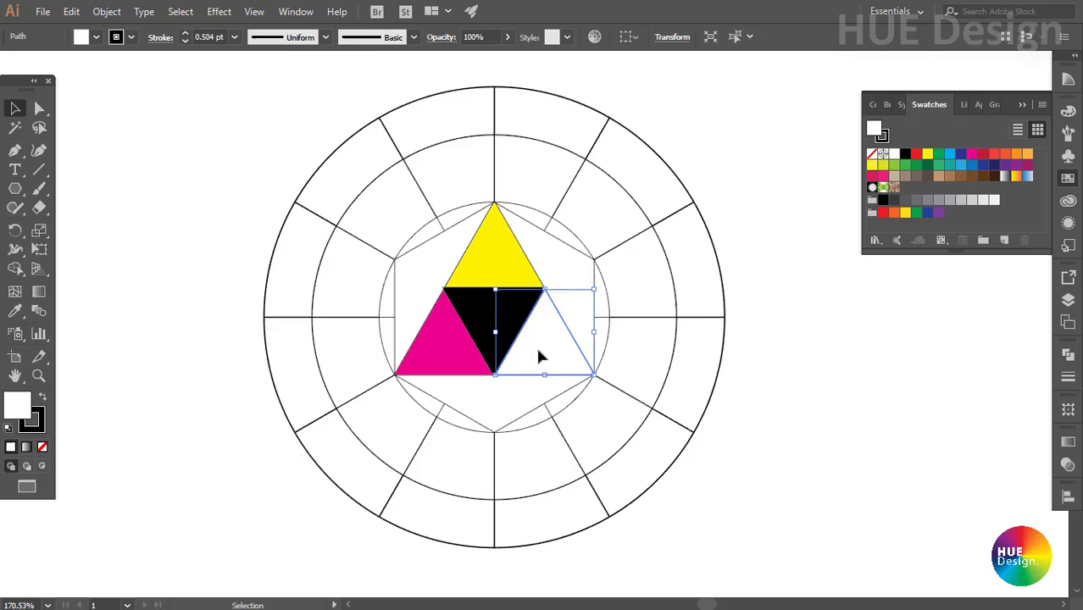
click(949, 155)
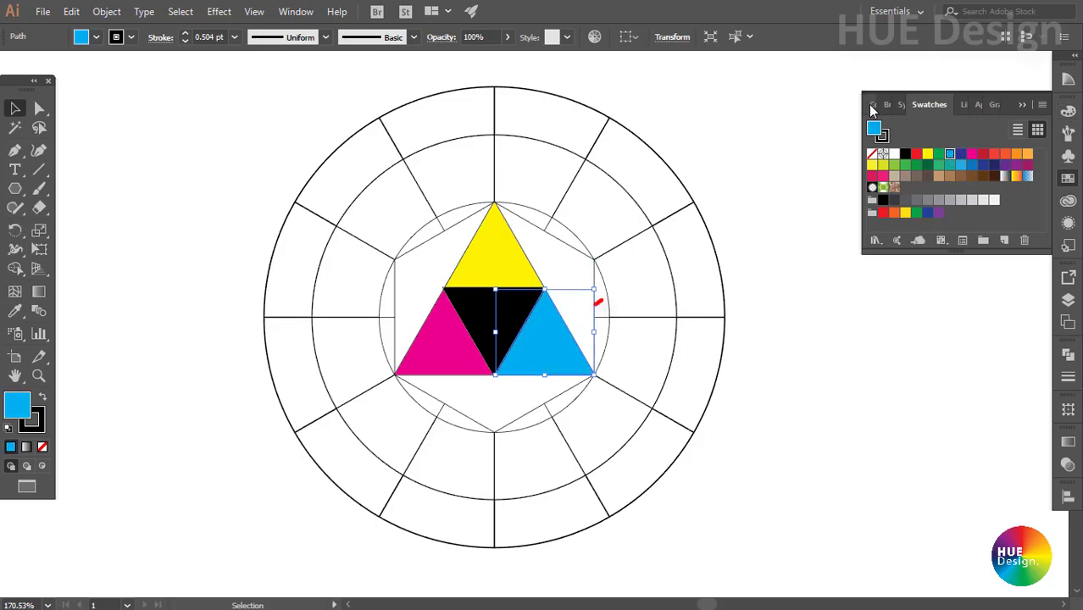
click(873, 106)
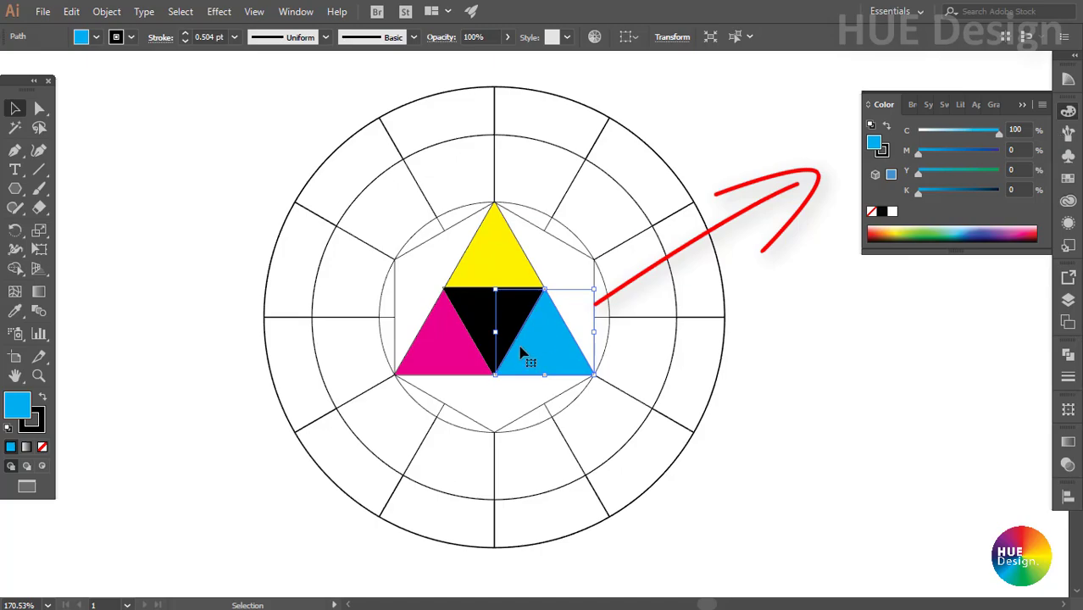
Step: Fill the right hexagon piece green using CMYK sliders at cyan 100% and yellow 100%
click(435, 355)
click(499, 261)
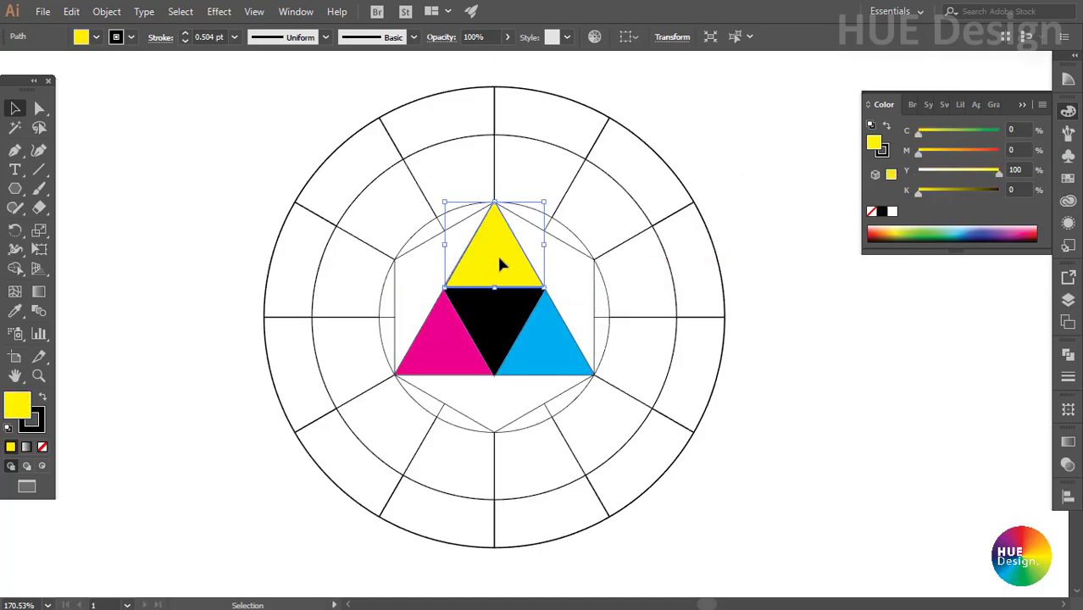
click(501, 324)
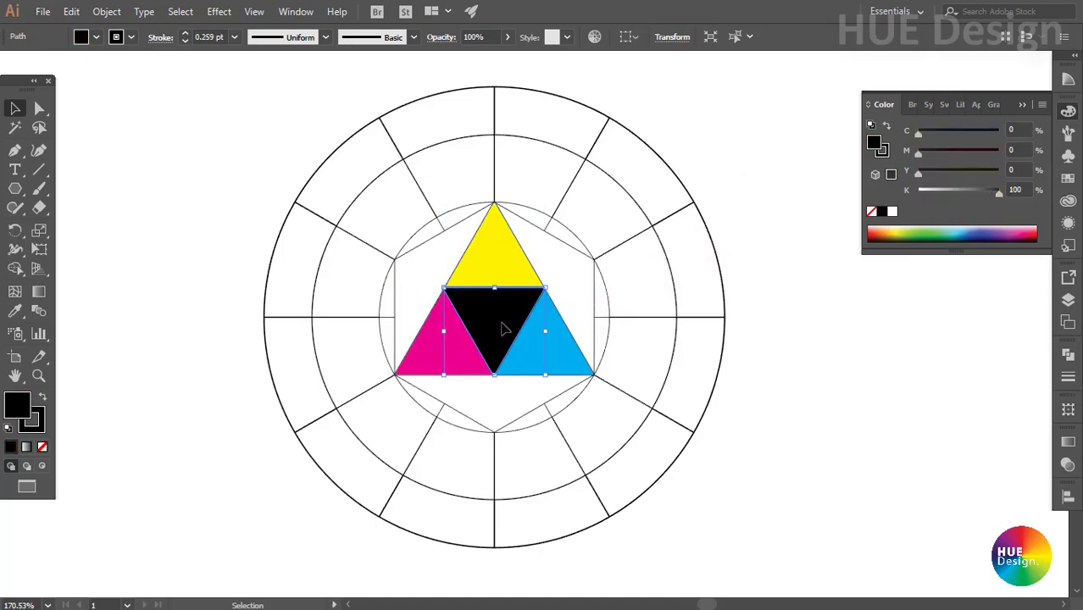
click(574, 295)
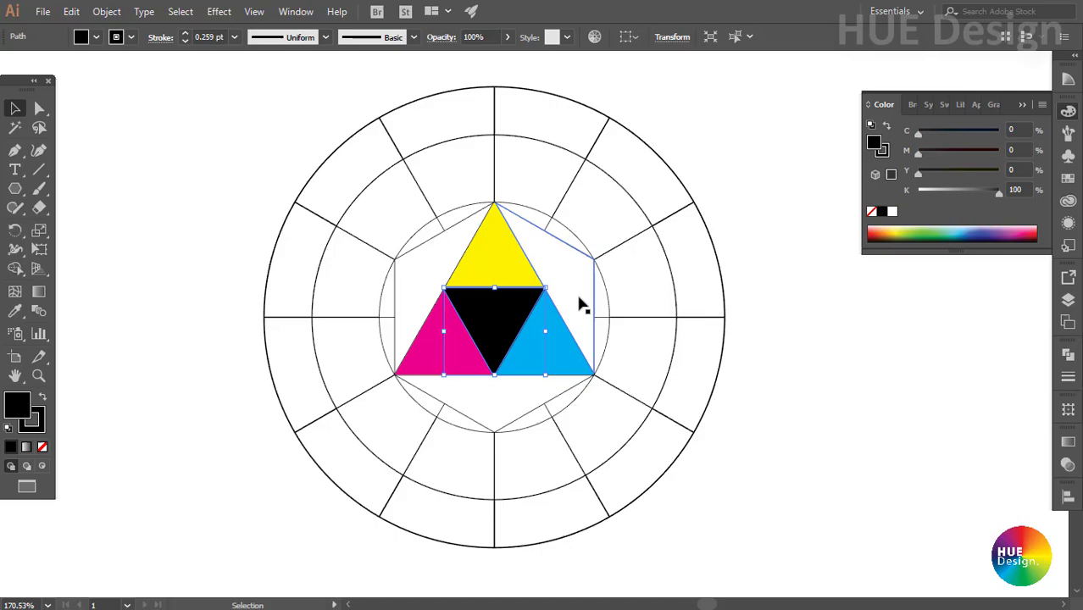
click(1043, 104)
click(928, 184)
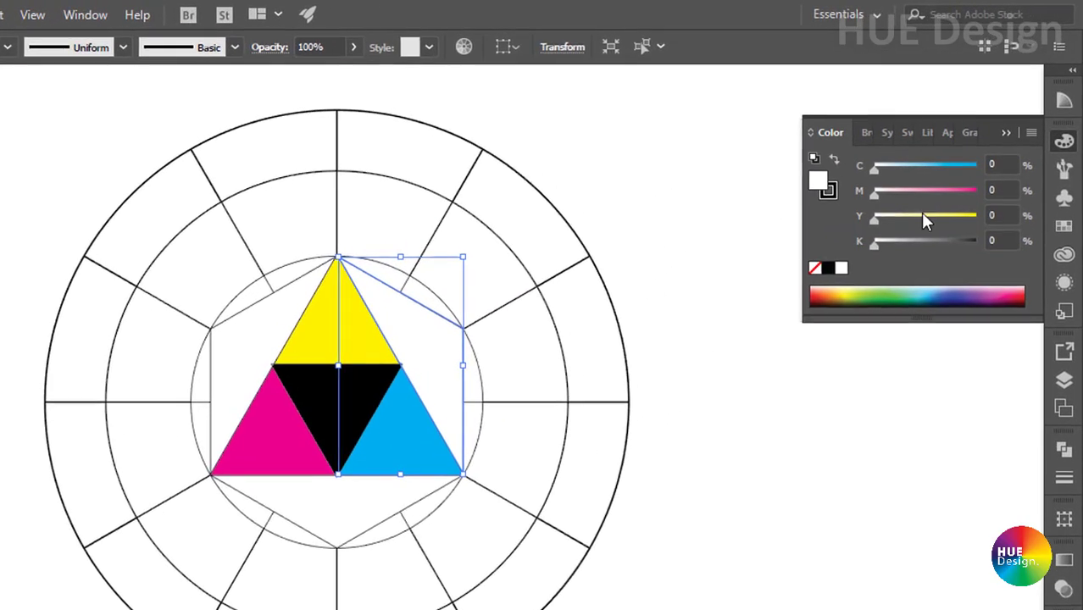
drag(876, 168, 1004, 170)
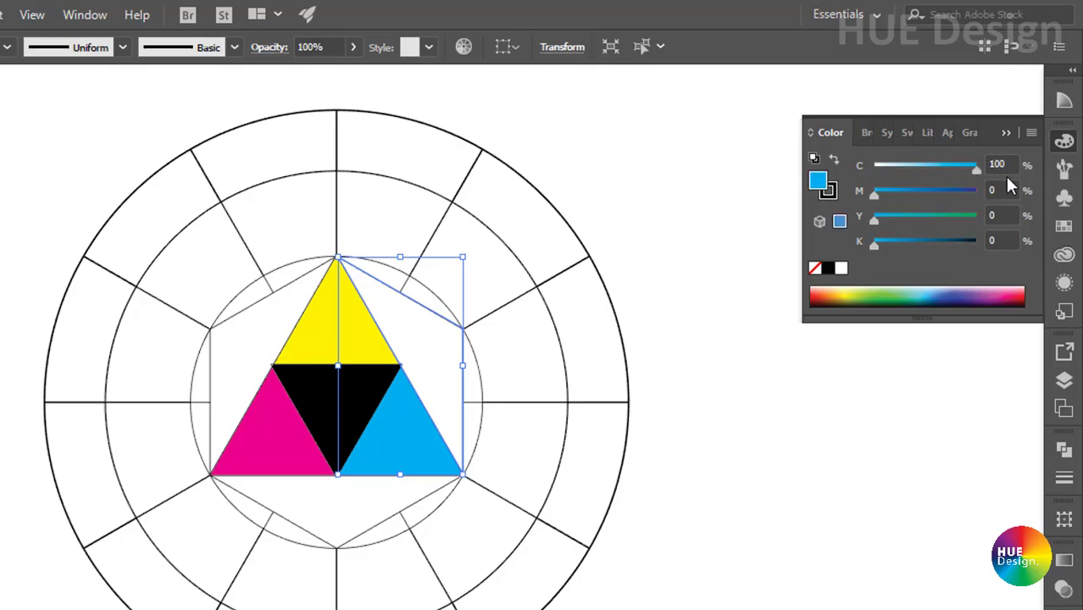
drag(874, 220, 1039, 222)
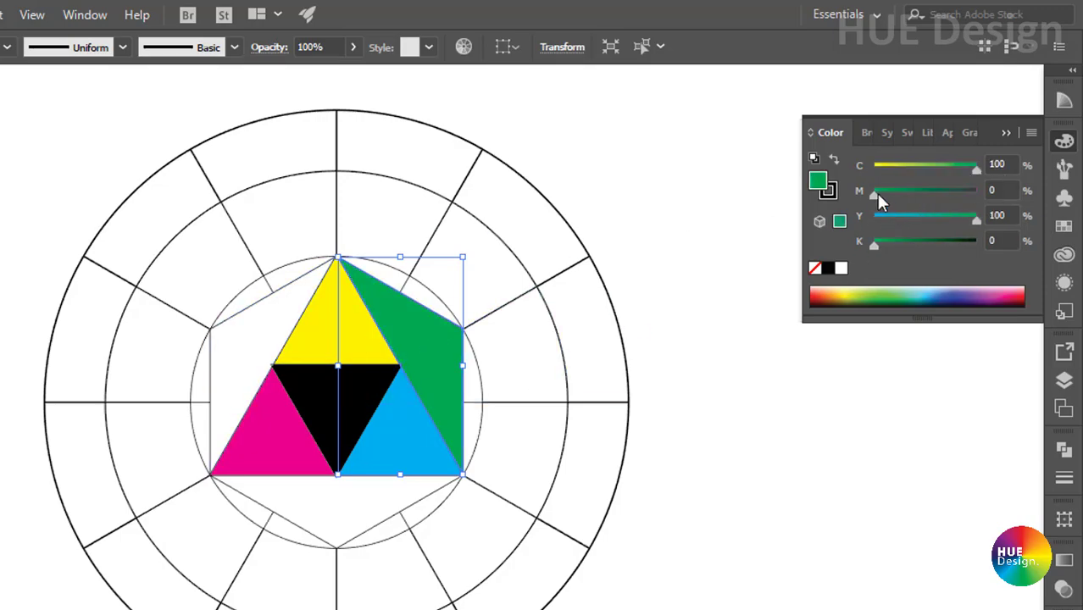
Step: Fill the left hexagon piece red using CMYK sliders with magenta at 100%
click(665, 283)
click(275, 330)
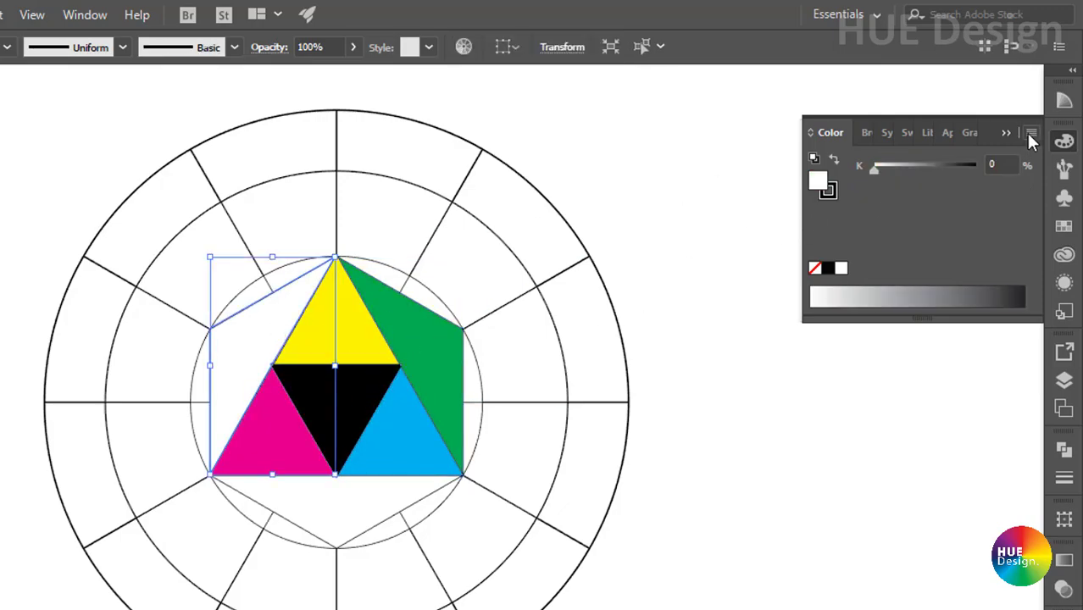
click(1030, 136)
click(896, 235)
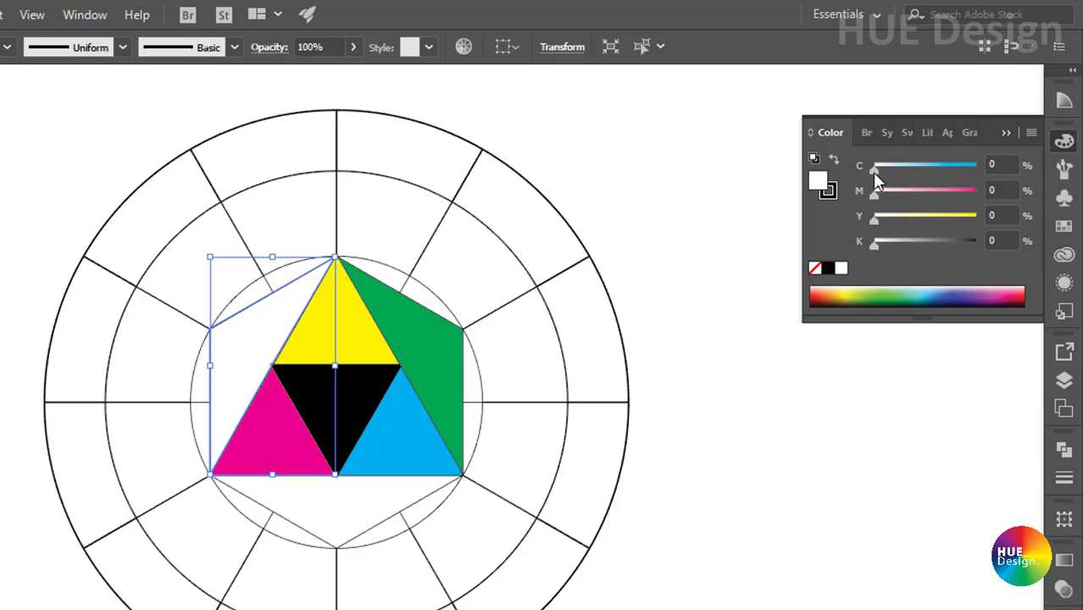
drag(874, 193, 1017, 200)
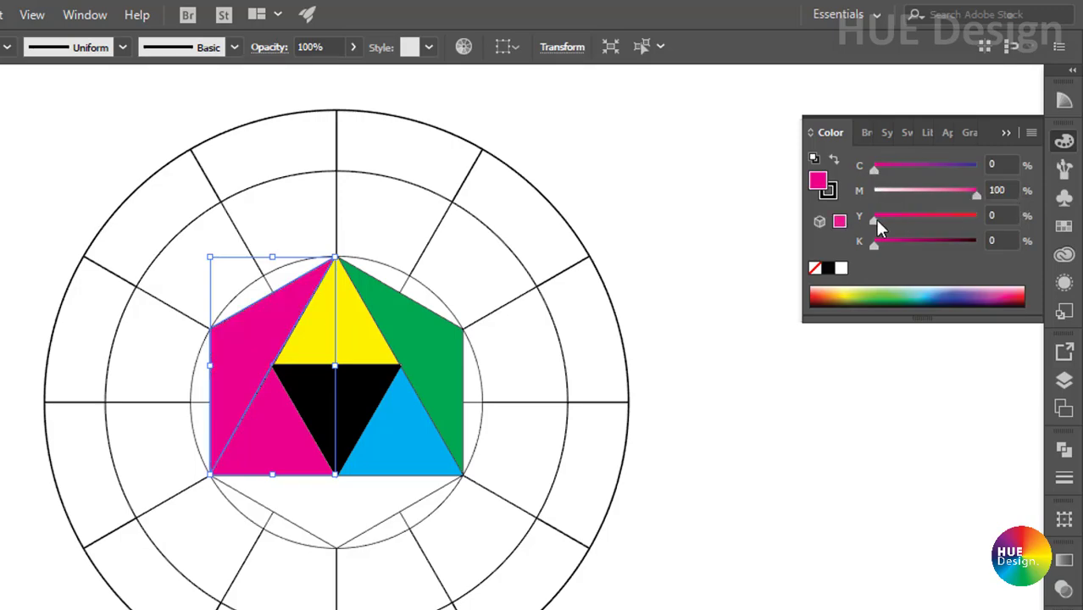
Step: Fill the bottom hexagon piece blue with magenta 100% and cyan 100%
click(400, 514)
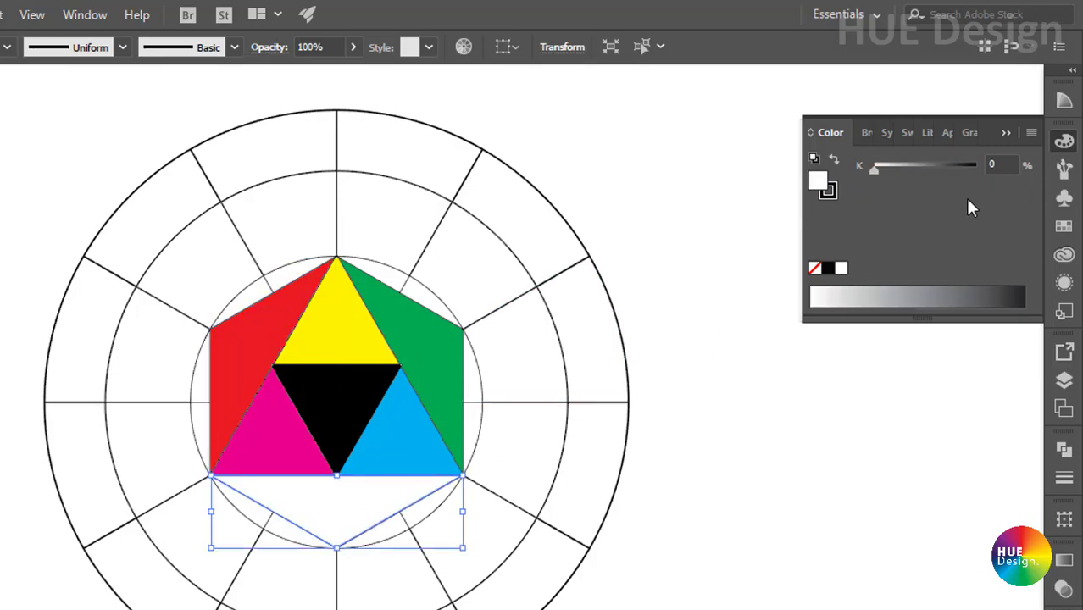
click(1031, 133)
click(889, 233)
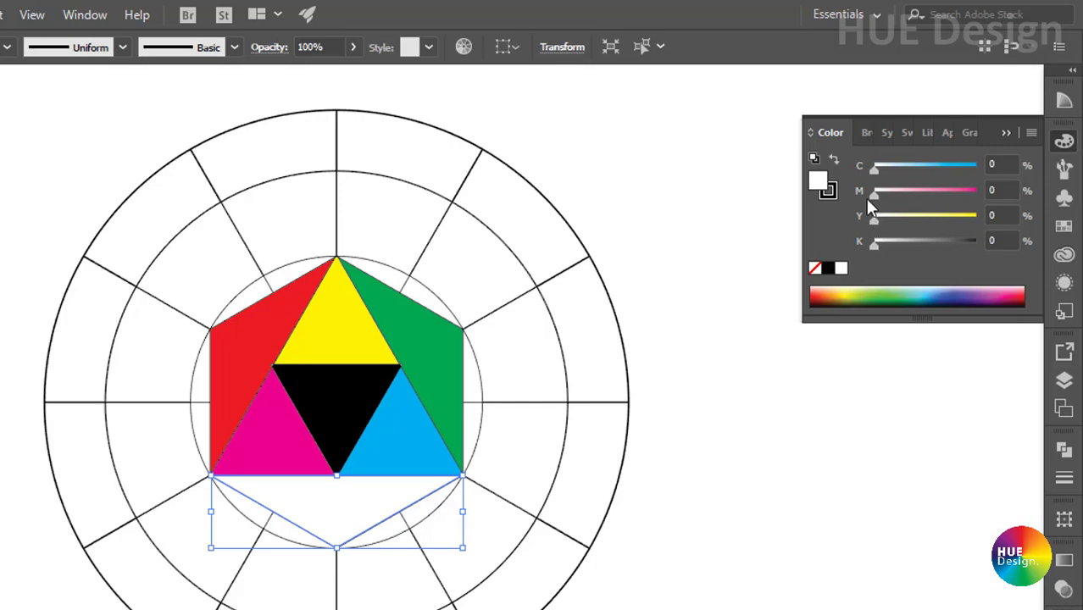
drag(874, 193, 975, 193)
drag(874, 167, 975, 167)
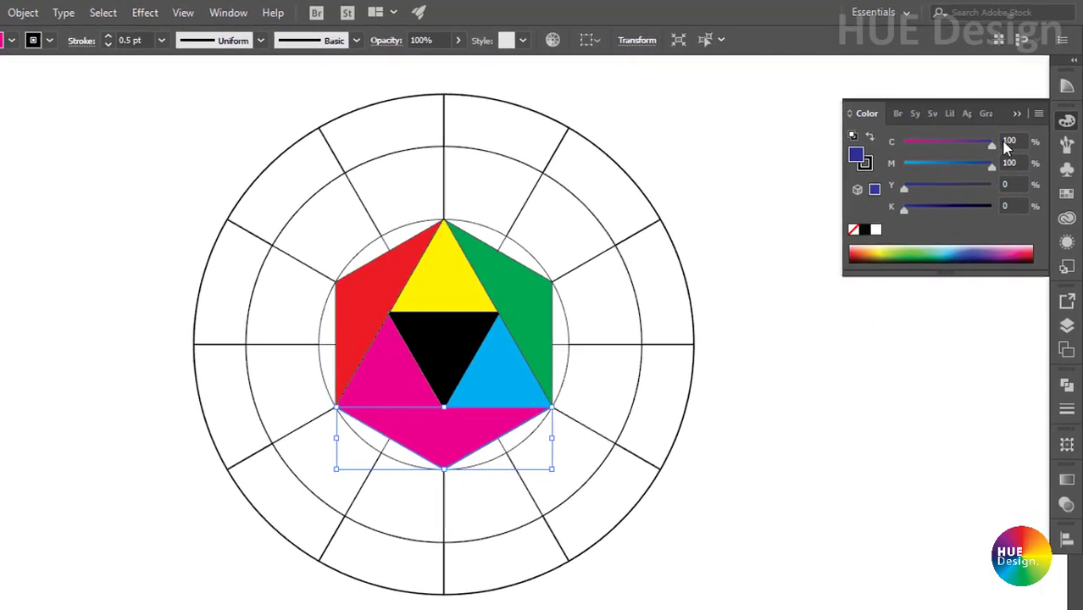
Step: Check the blue bottom piece and a top-left wheel wedge by selecting them
click(793, 314)
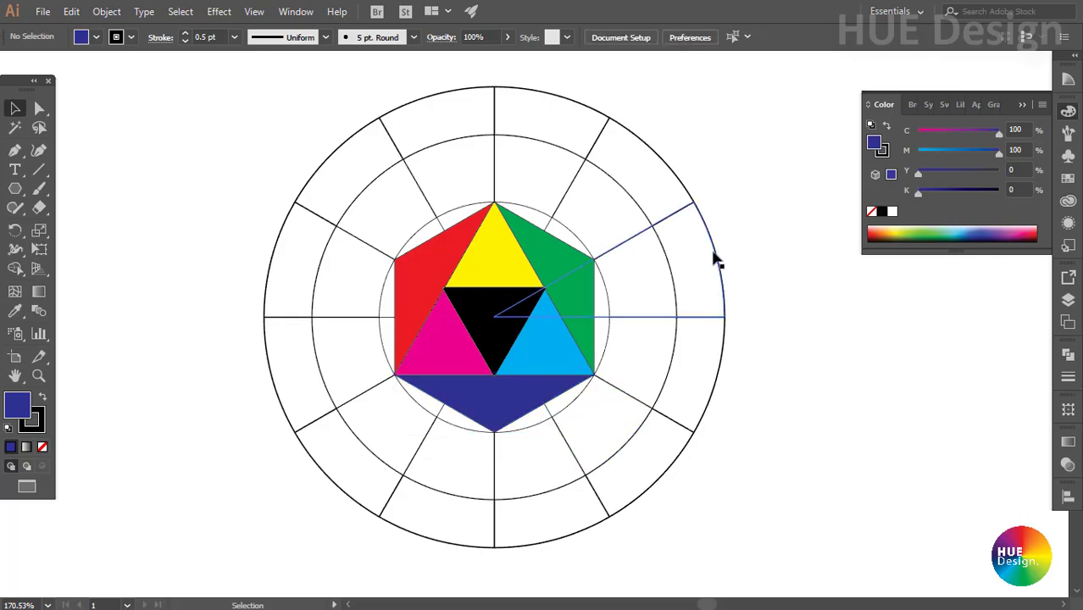
click(487, 416)
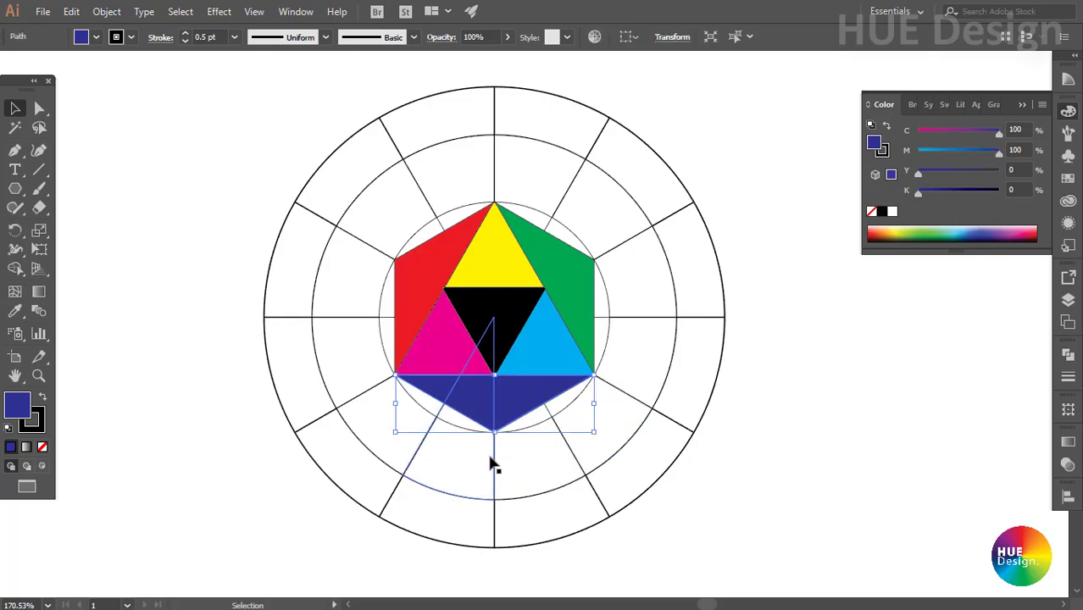
click(864, 430)
click(415, 174)
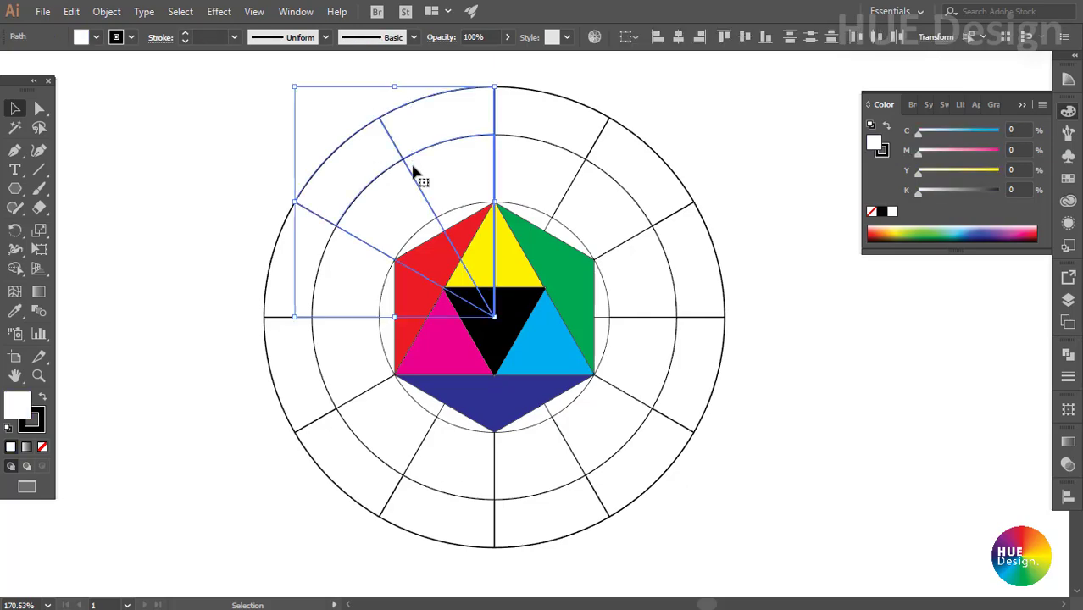
click(767, 321)
Step: Group the seven coloured hexagon pieces with Ctrl+G and confirm they select as one
click(551, 344)
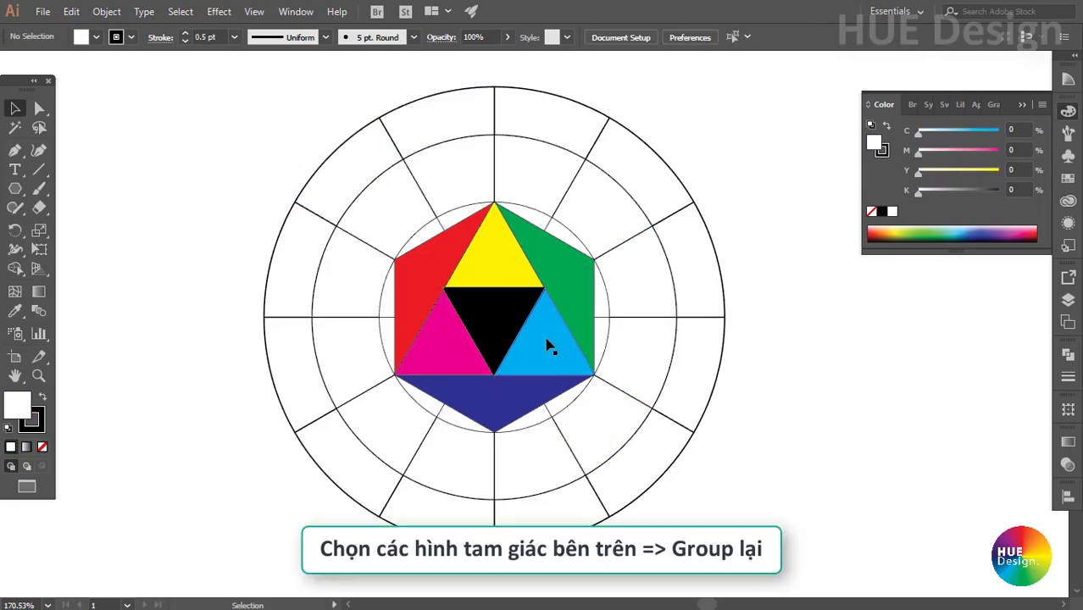
shift+click(489, 319)
shift+click(448, 351)
shift+click(419, 297)
shift+click(504, 270)
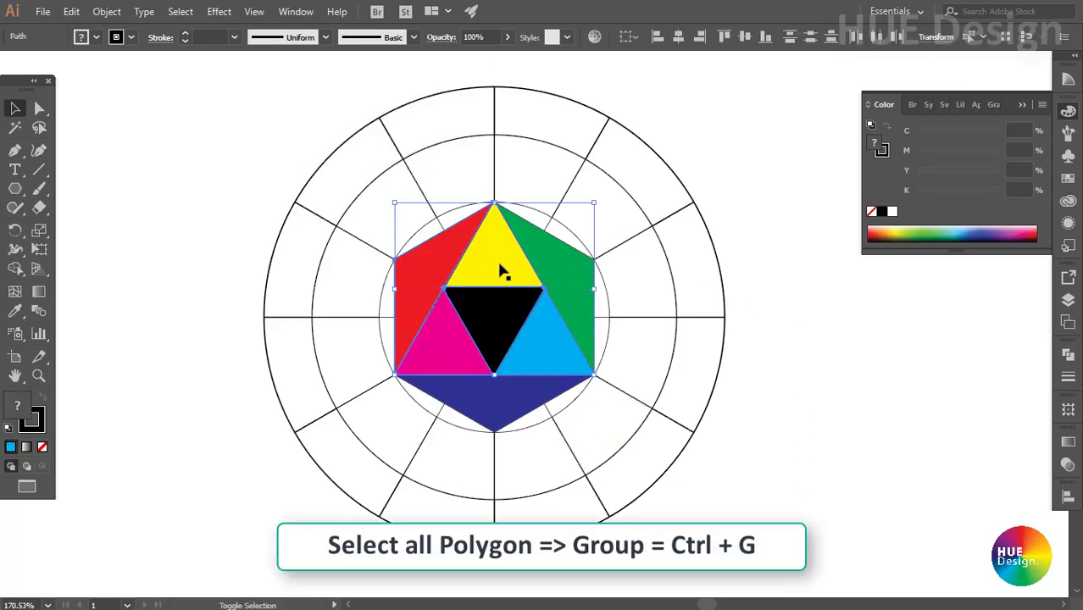
shift+click(570, 275)
shift+click(506, 408)
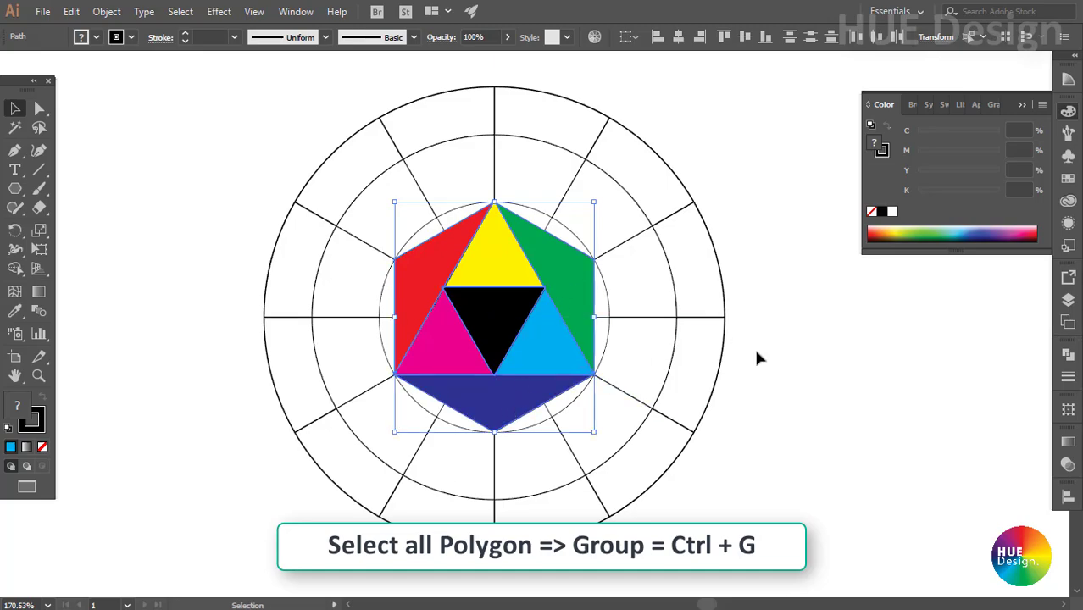
key(ctrl+g)
click(818, 347)
click(552, 341)
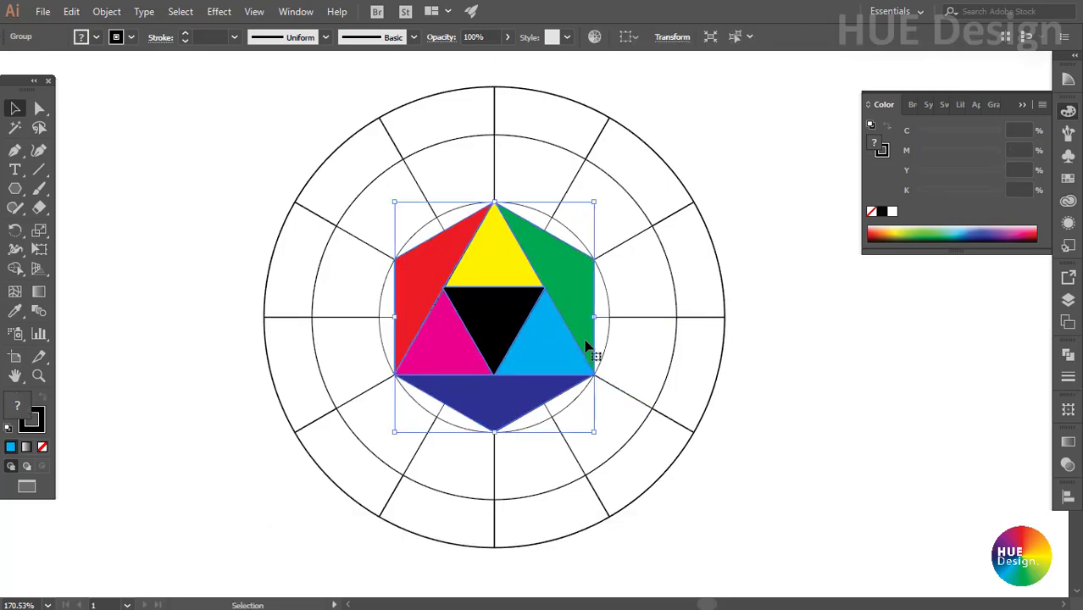
key(Delete)
key(ctrl+z)
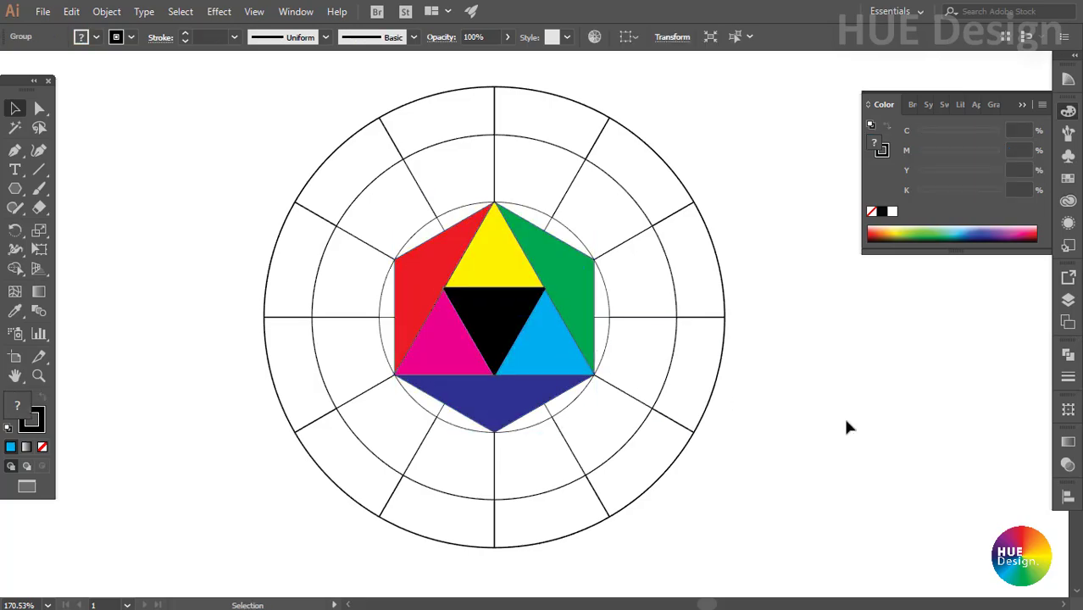
Step: Rotate all the wheel shapes by 15° with the Rotate dialog
drag(839, 472, 672, 308)
click(854, 558)
drag(850, 551, 215, 101)
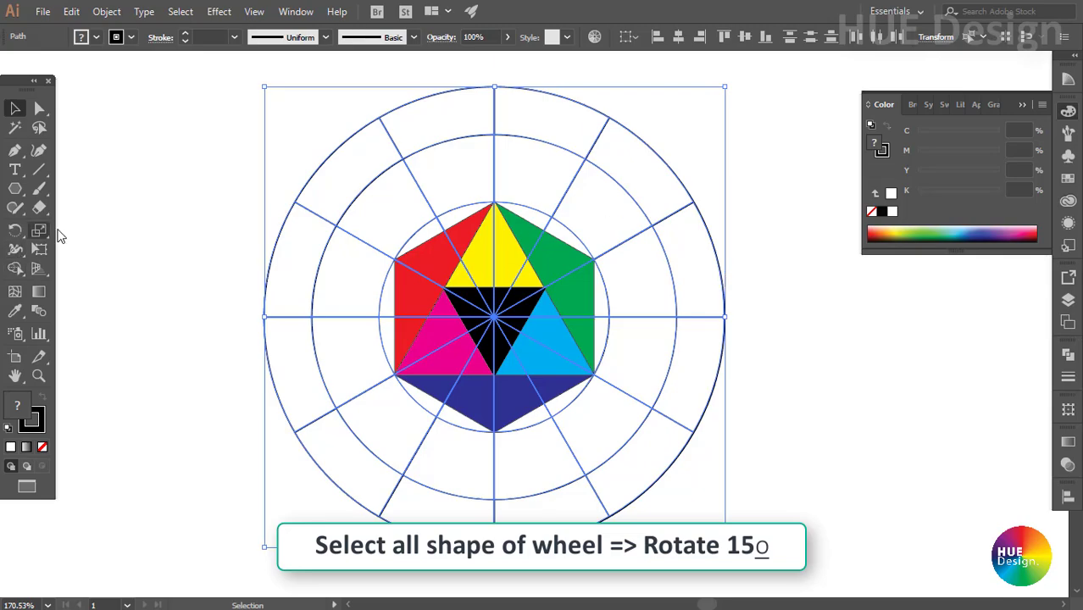
double_click(16, 230)
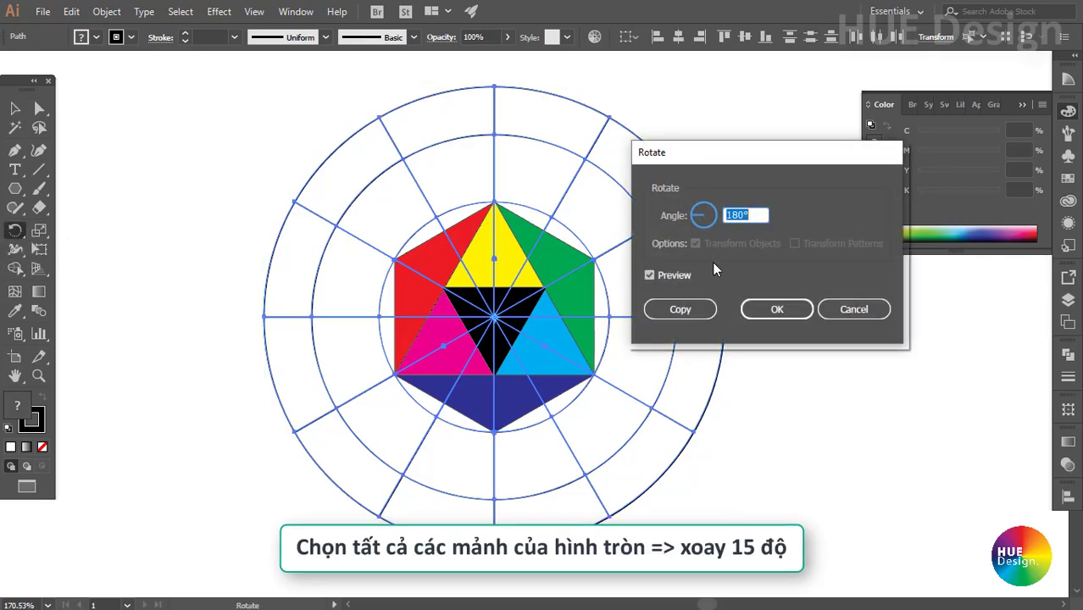
text(15)
click(665, 280)
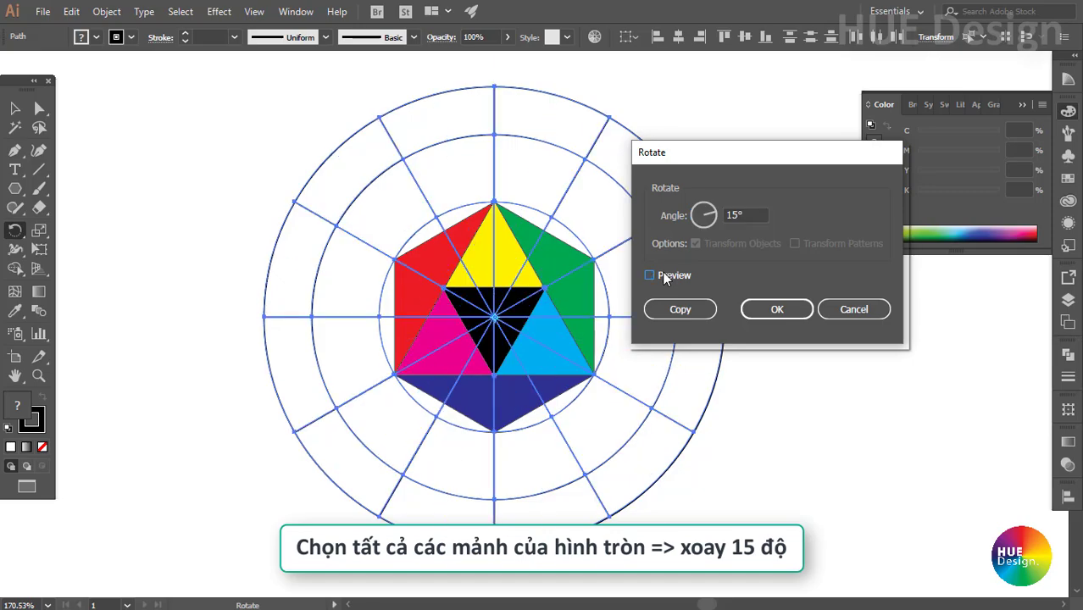
click(688, 318)
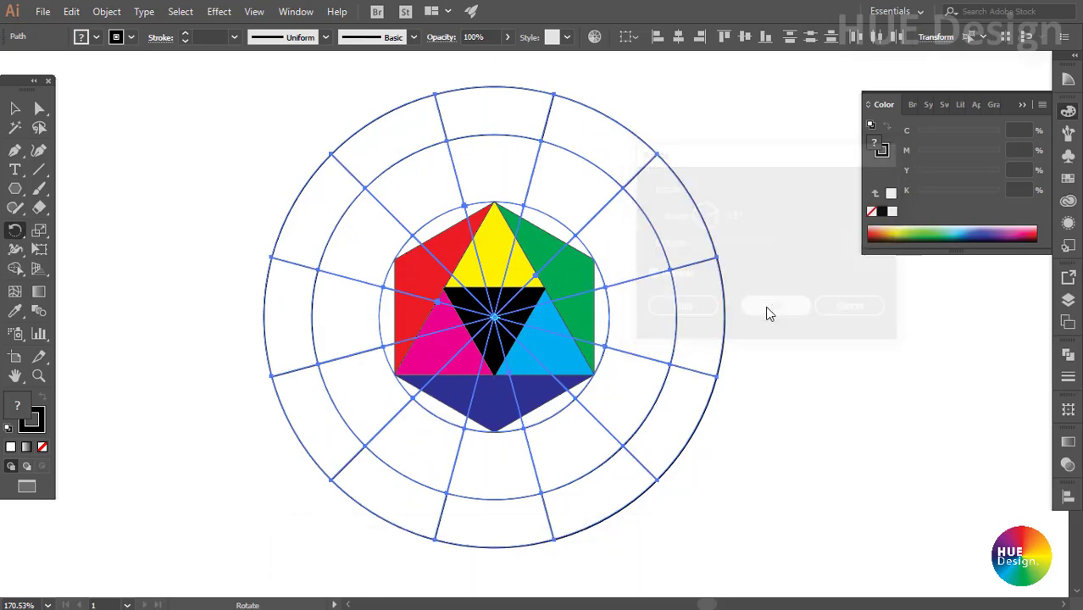
key(v)
click(814, 331)
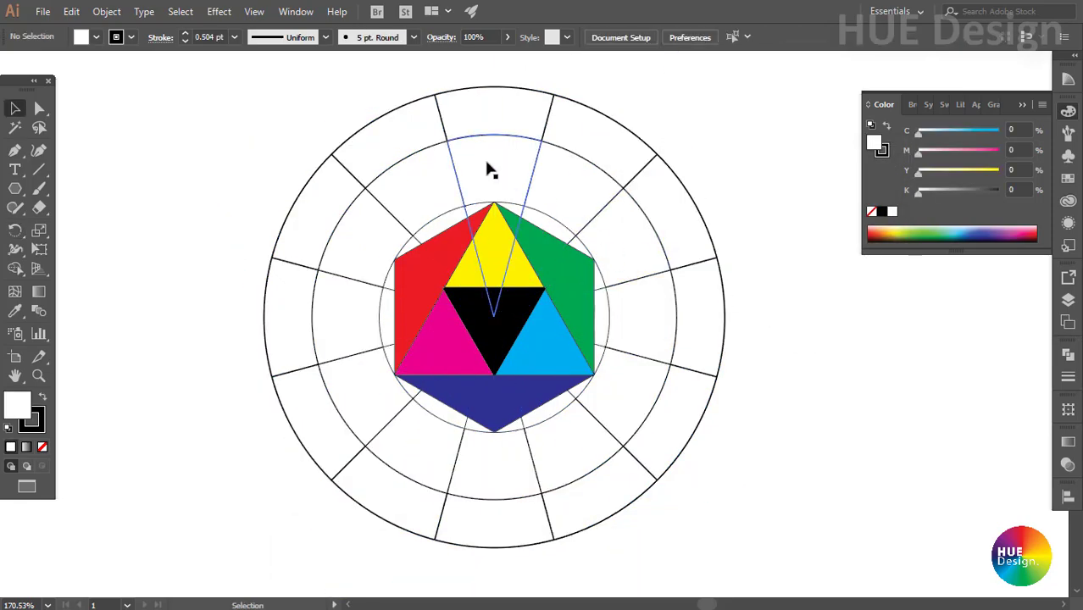
Step: Fill the top ring segment with the hexagon's yellow and the lower-left one with magenta
click(493, 179)
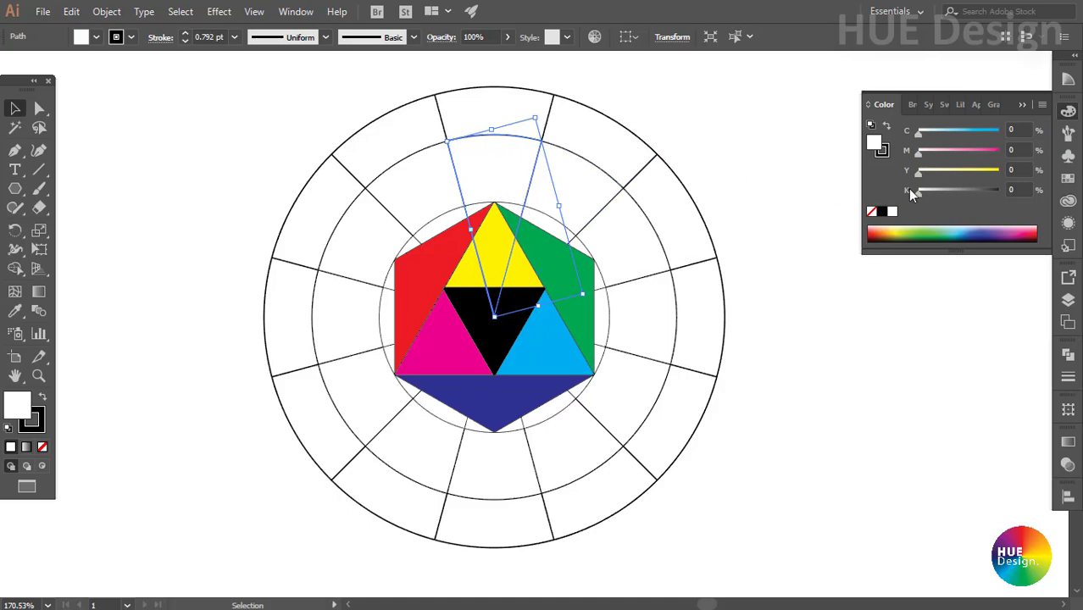
key(i)
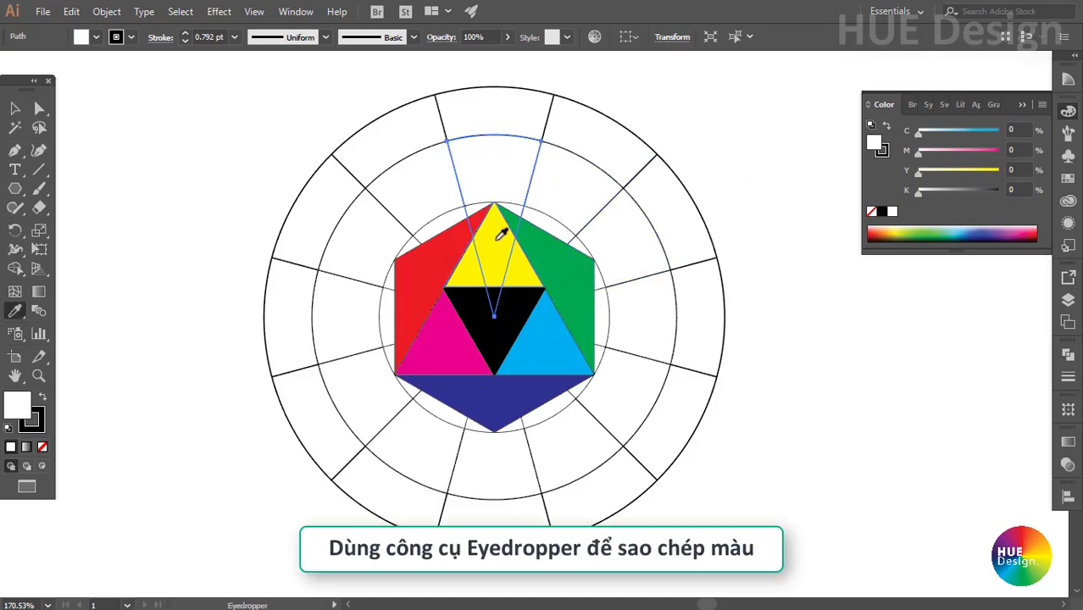
click(497, 239)
click(811, 303)
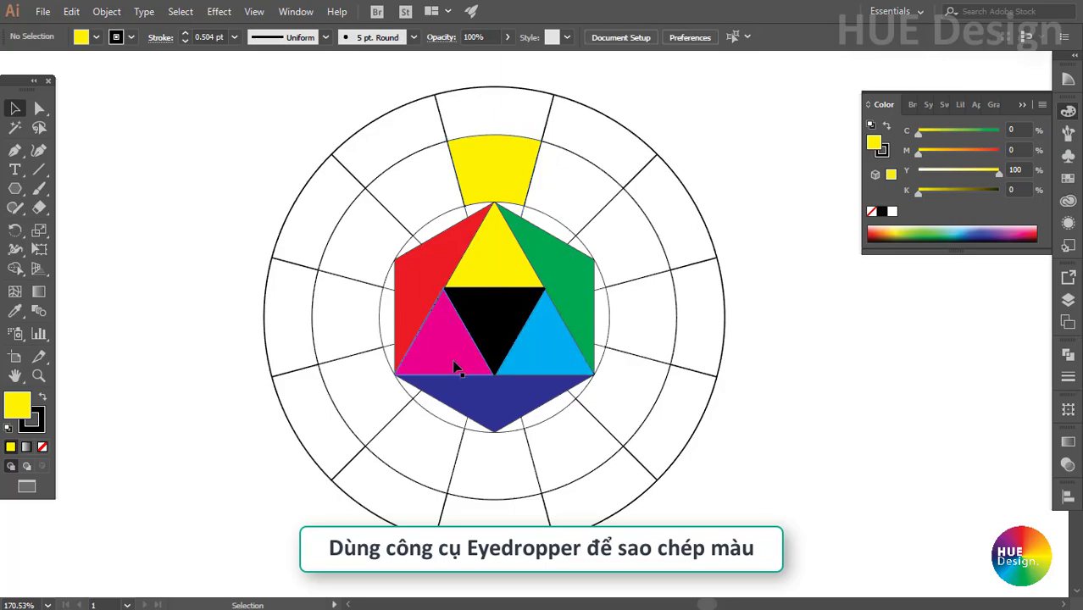
click(373, 396)
key(i)
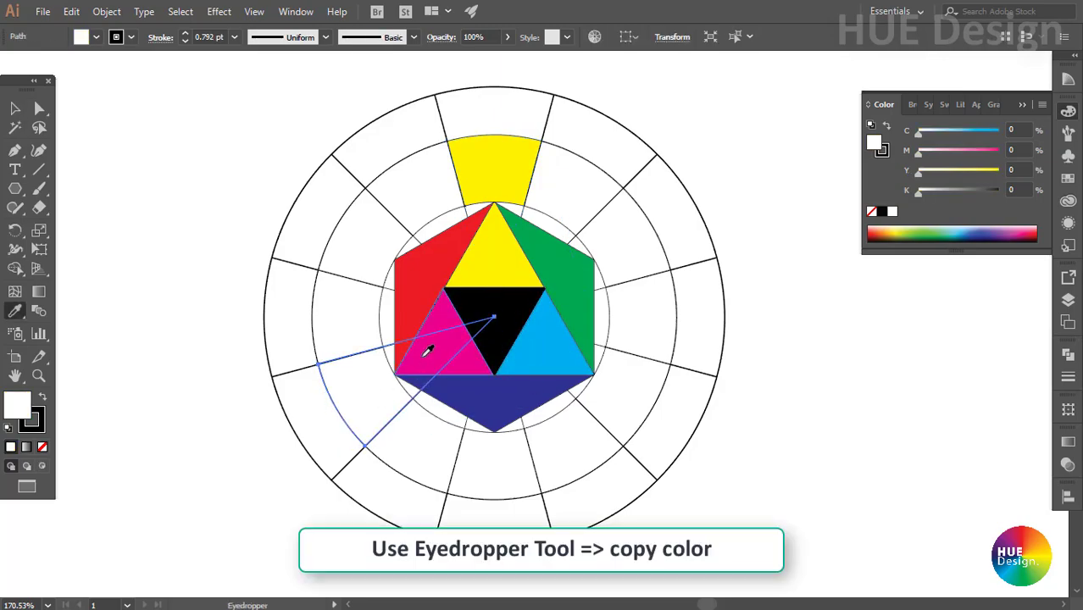
click(424, 353)
key(v)
Step: Fill the lower-right ring segment with cyan and the bottom one with the hexagon's dark blue
click(634, 399)
key(i)
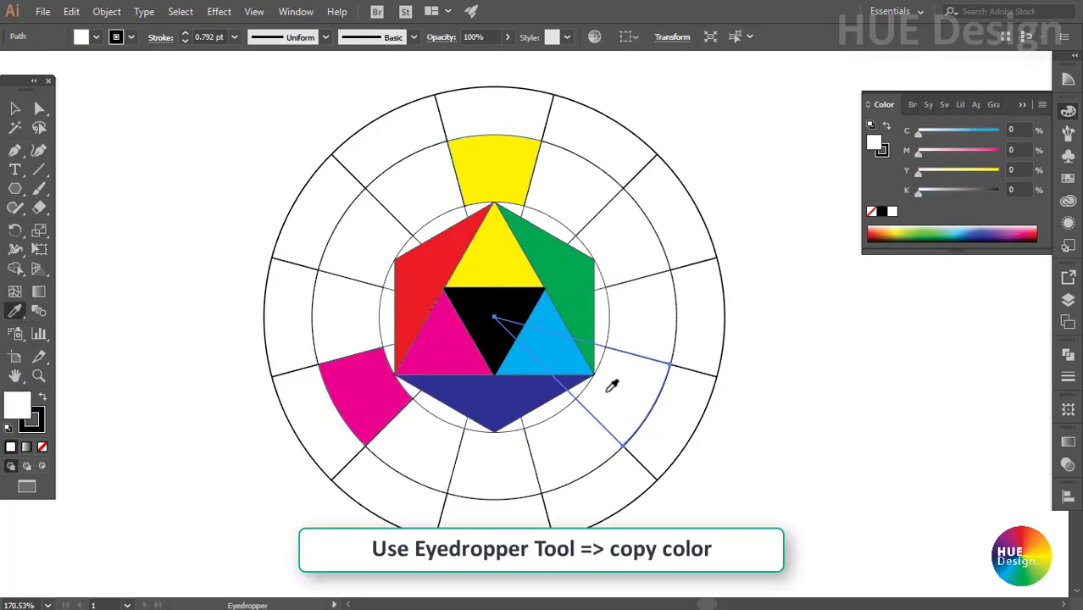
click(576, 355)
key(v)
click(513, 470)
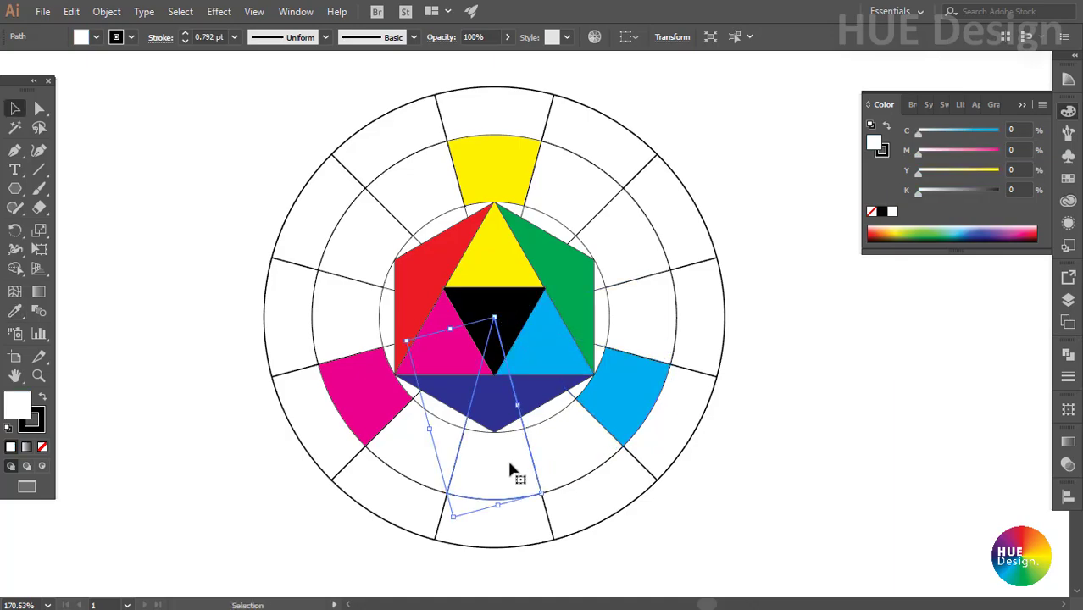
key(i)
click(509, 386)
key(v)
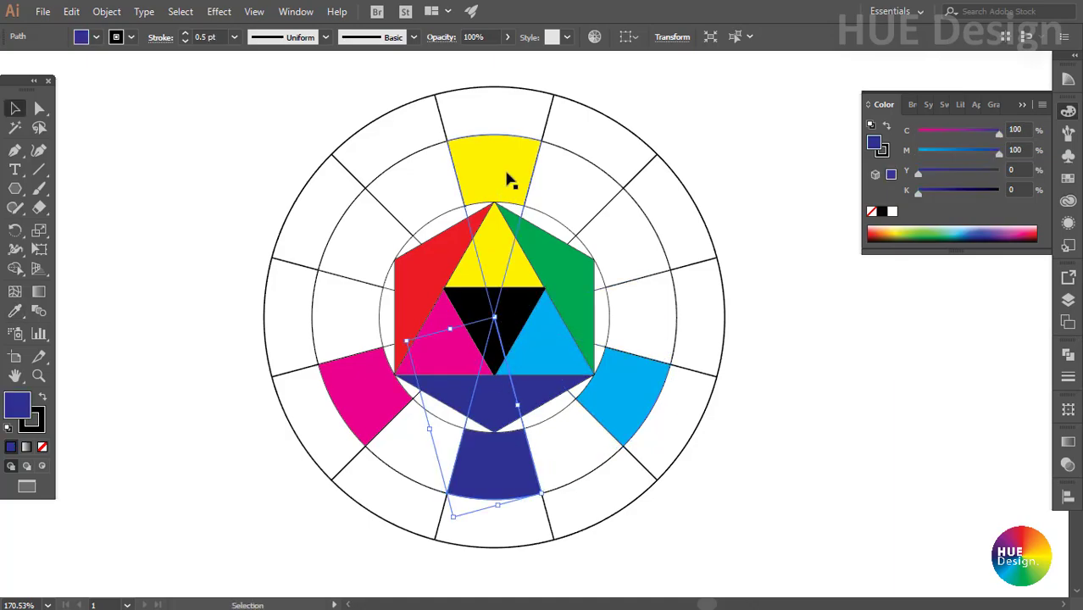
Step: Fill the upper-left ring segment with the hexagon's red and the upper-right one with green
click(355, 234)
key(i)
click(434, 277)
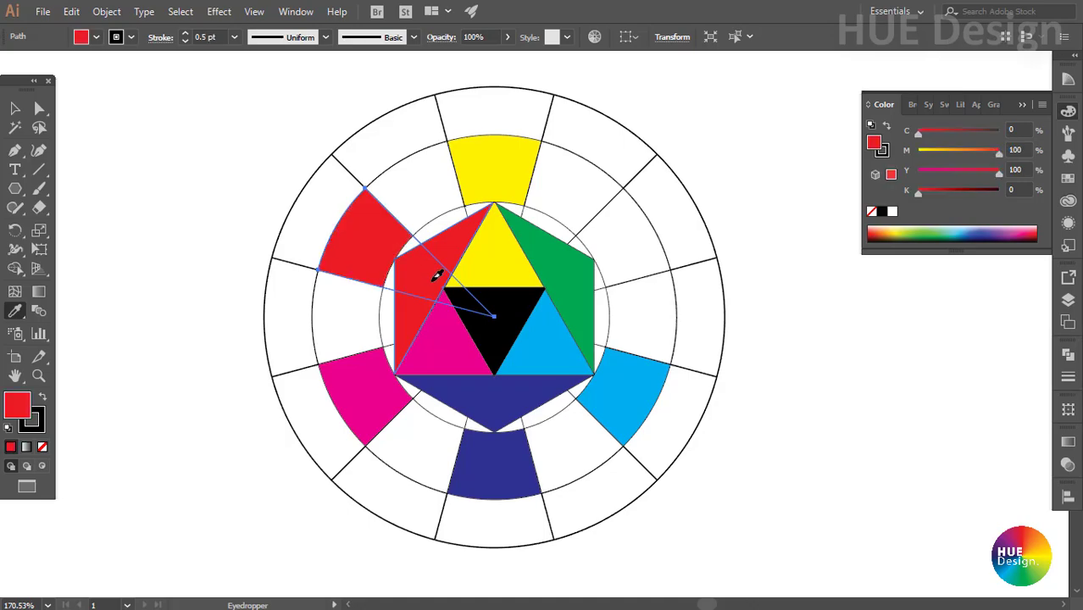
key(v)
click(622, 245)
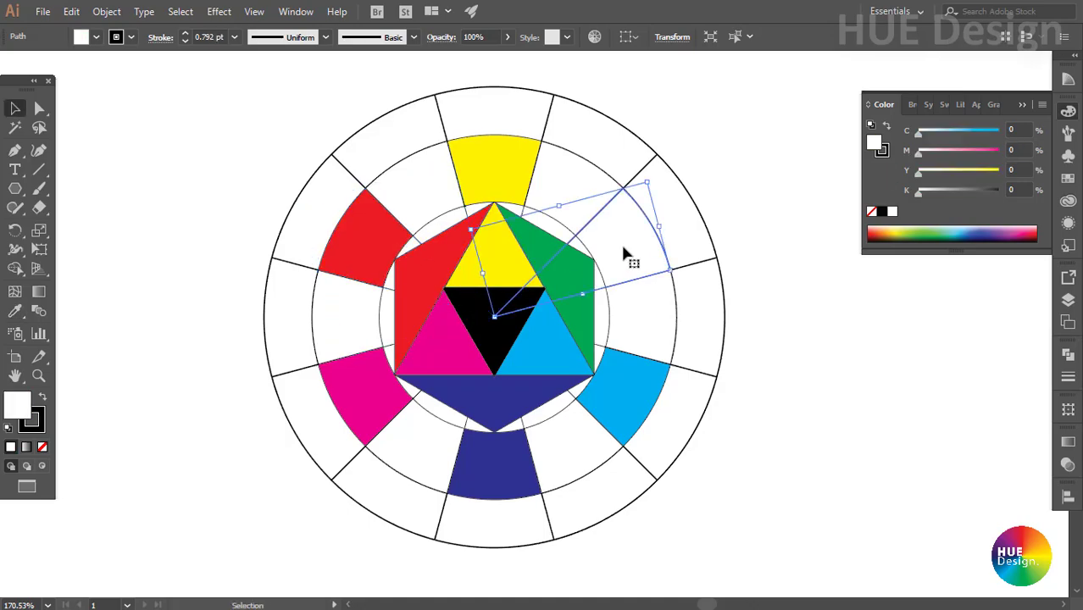
key(i)
click(590, 259)
key(v)
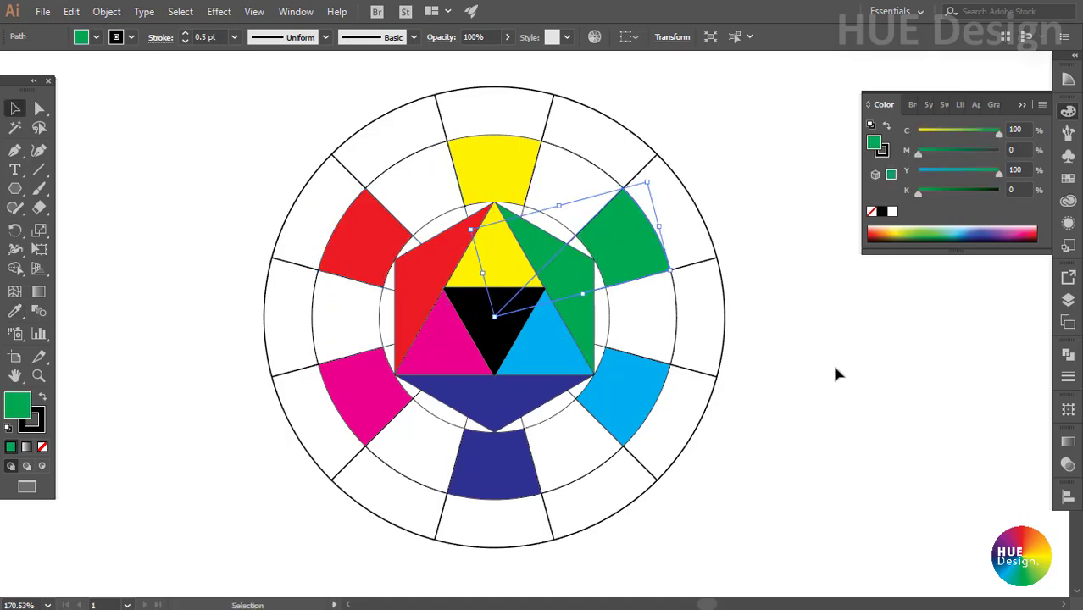
click(831, 362)
click(647, 400)
click(650, 325)
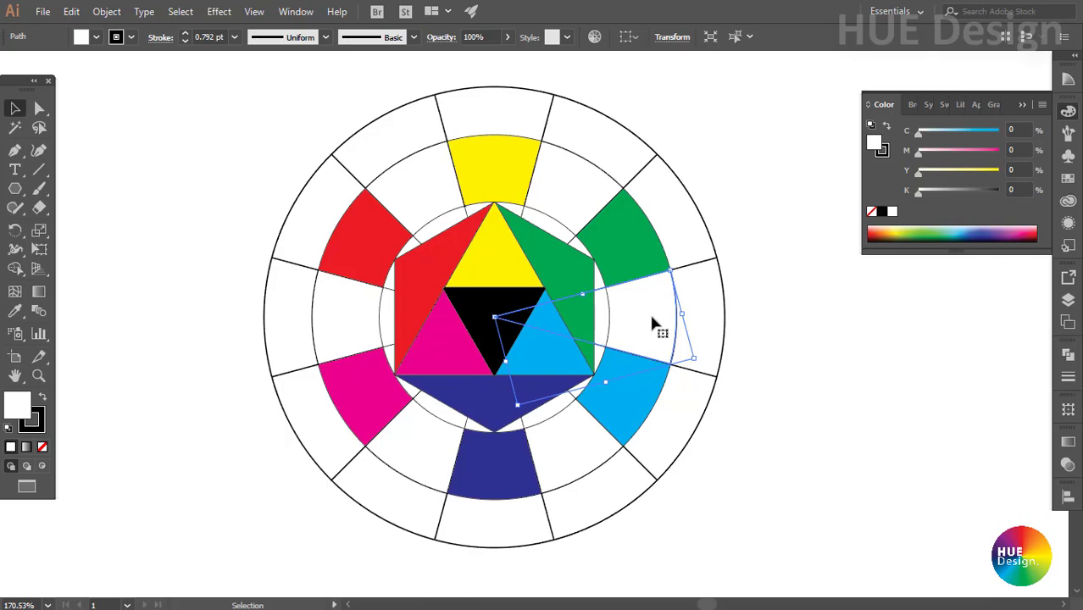
Step: Colour the segment right of the hexagon teal (C100 Y50) and the yellow-green gap light green (C50 Y100)
drag(919, 133, 998, 132)
click(1009, 169)
text(5)
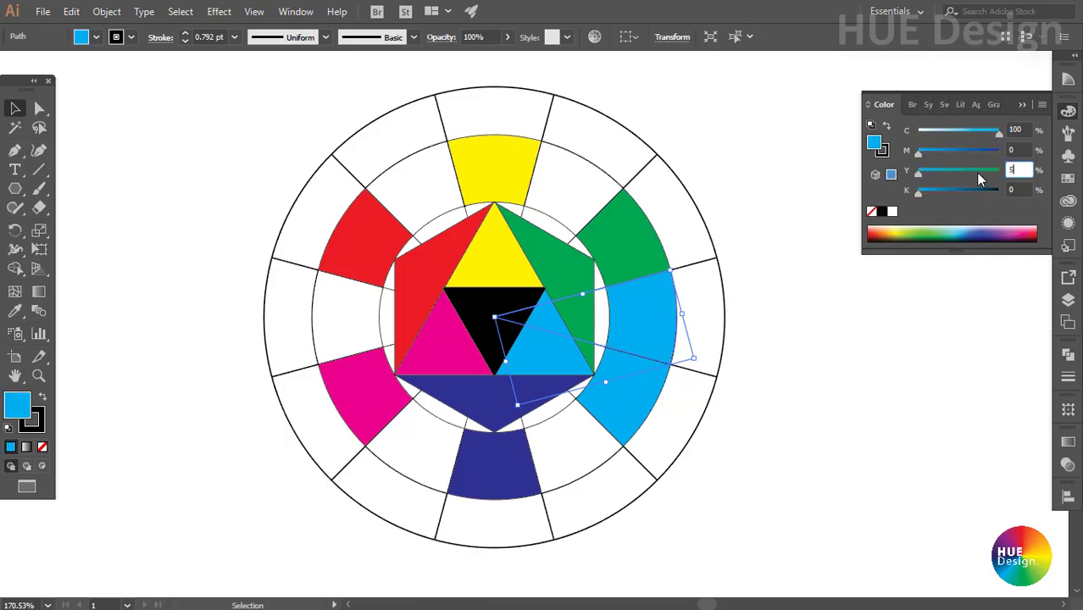
text(0)
key(Return)
click(576, 196)
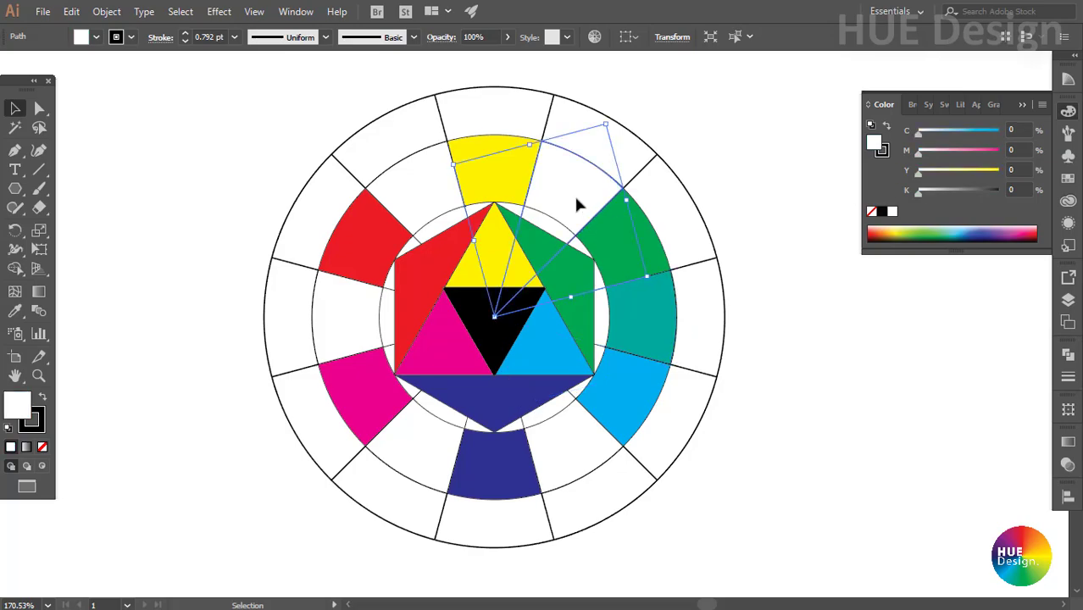
drag(919, 173, 1014, 162)
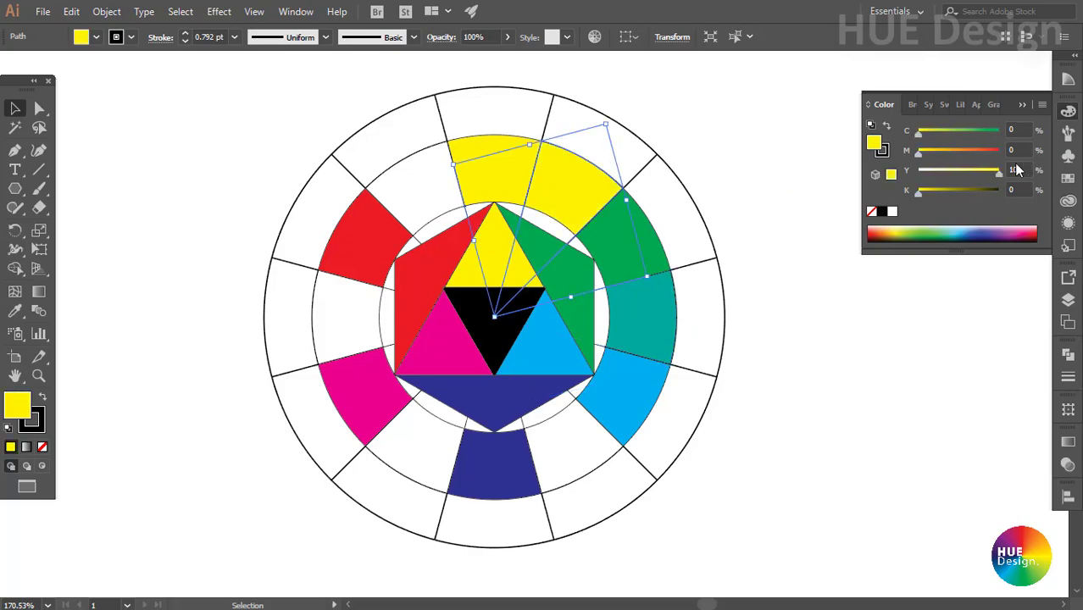
click(1017, 130)
text(50)
key(Return)
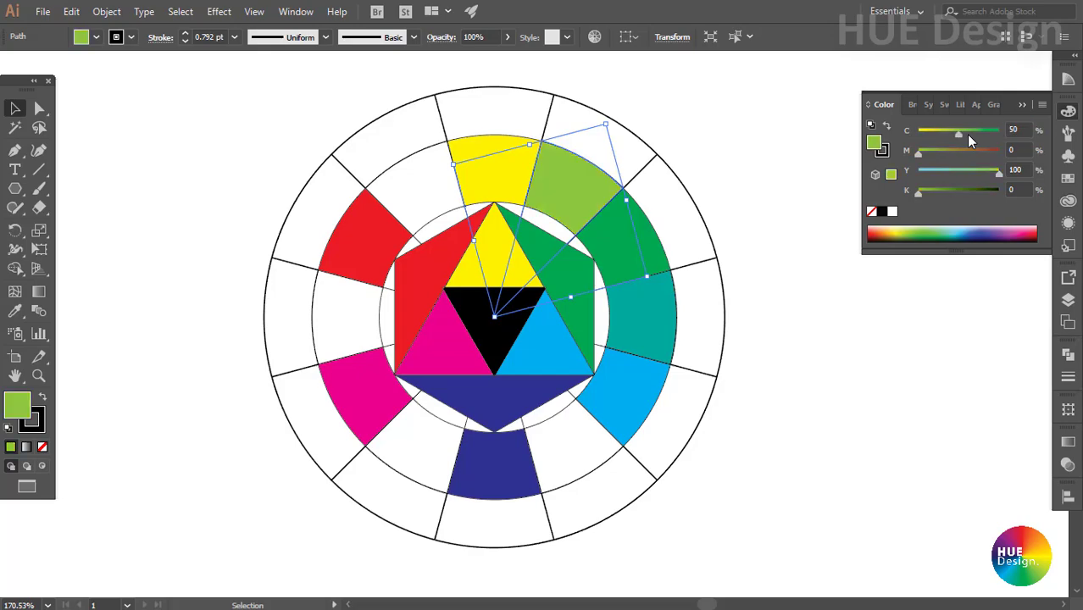
Step: Colour the segment left of yellow orange (M50 Y100) and the left segment rose (M100 Y50)
click(426, 181)
drag(919, 170, 989, 169)
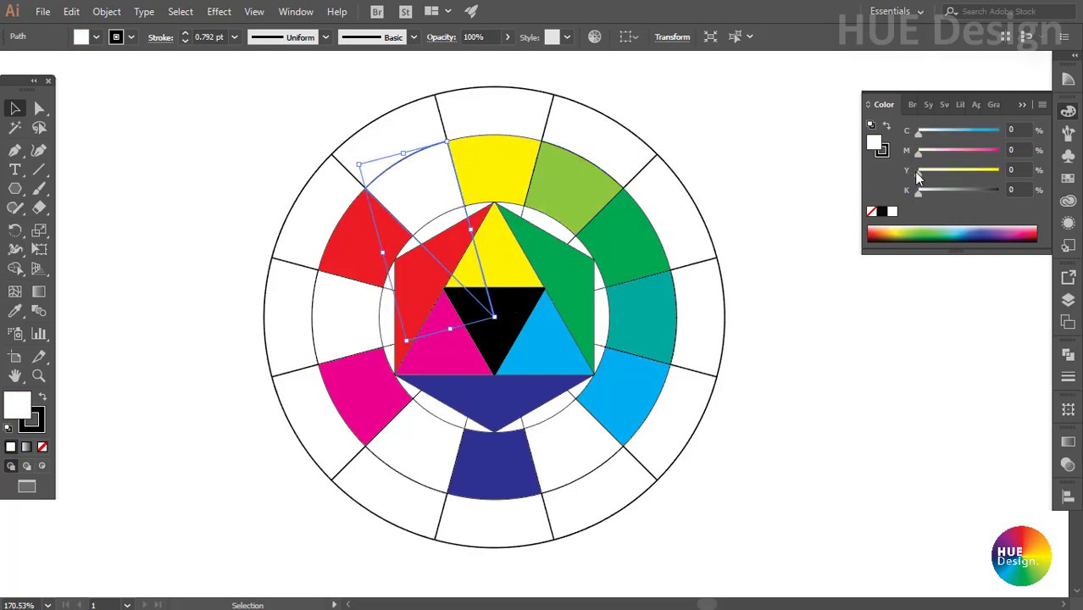
click(1013, 149)
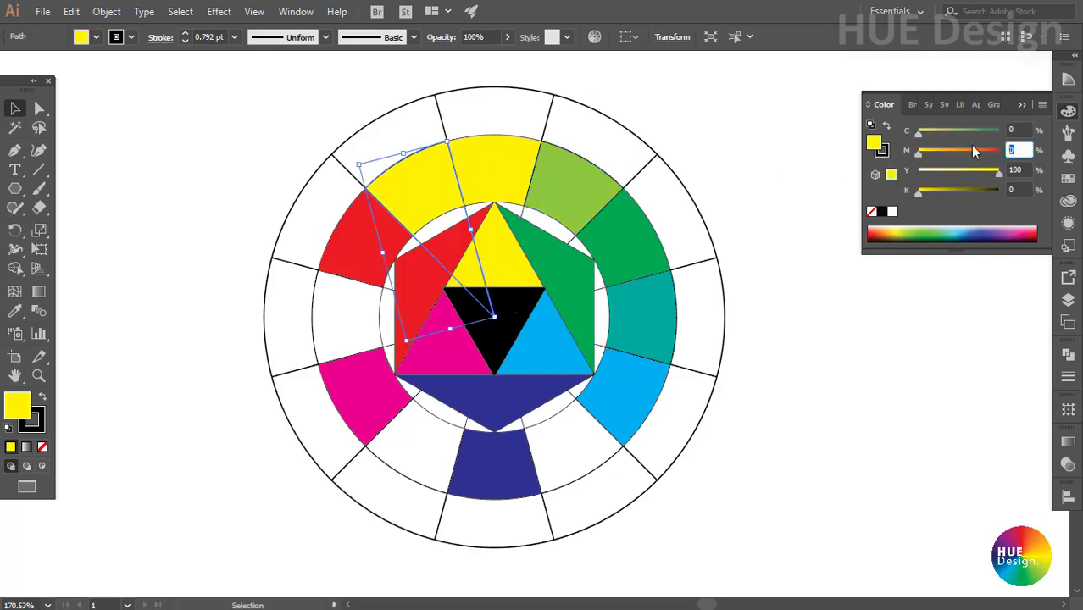
text(50)
key(Return)
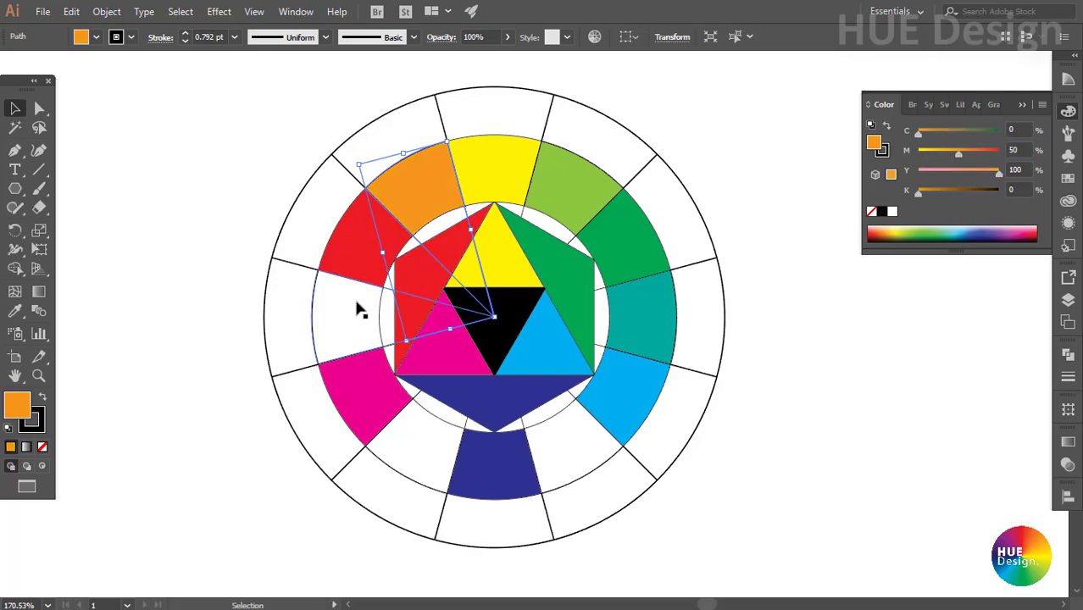
click(354, 307)
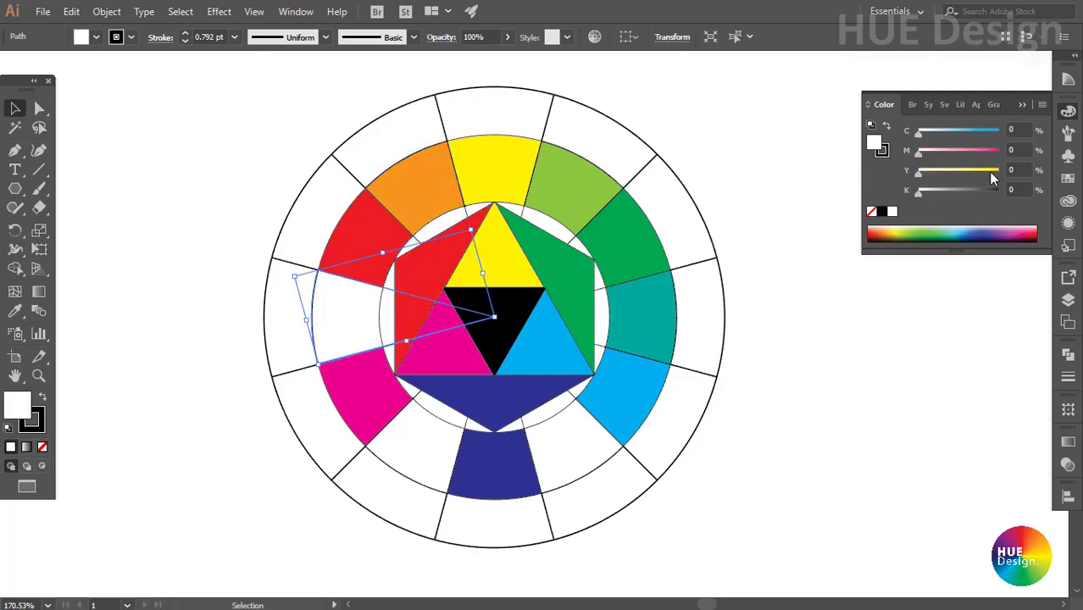
drag(918, 152, 998, 152)
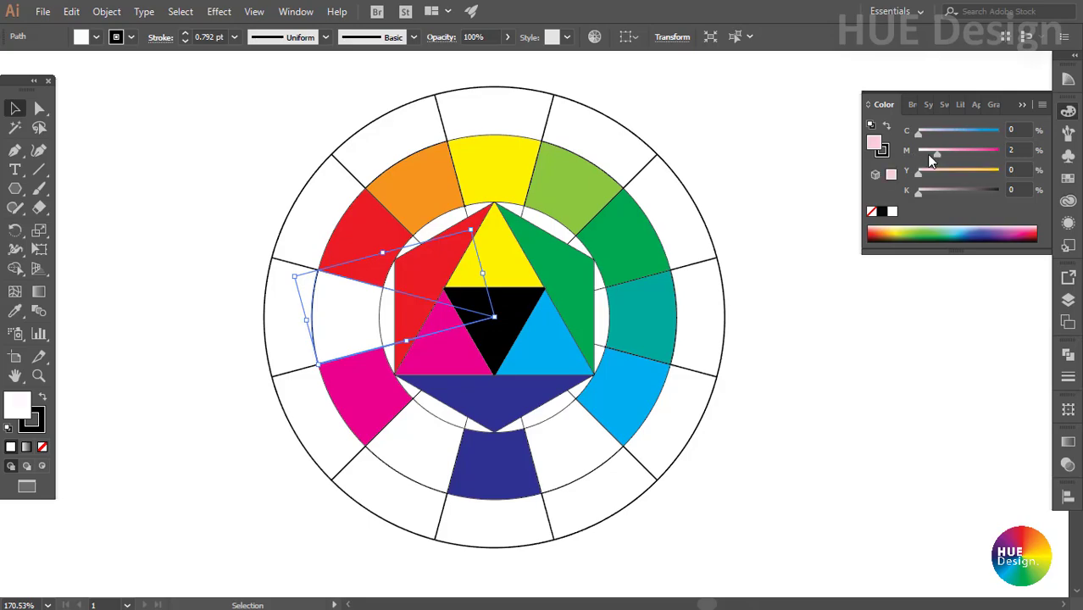
click(1023, 168)
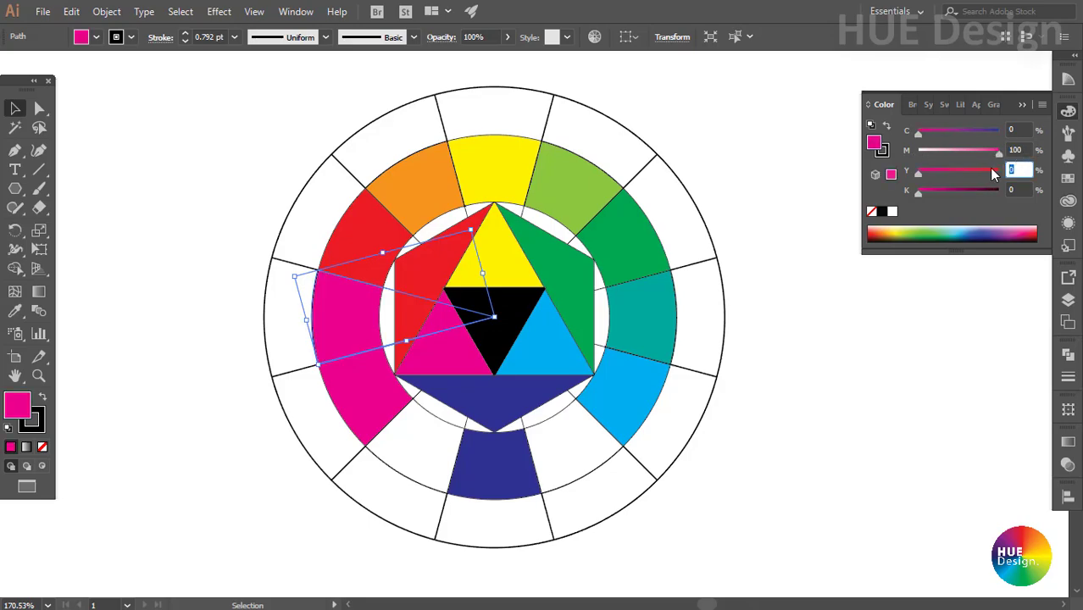
text(50)
key(Return)
Step: Colour the lower-left segment purple (C50 M100) and the lower-right one mid blue (C100 M50)
click(406, 437)
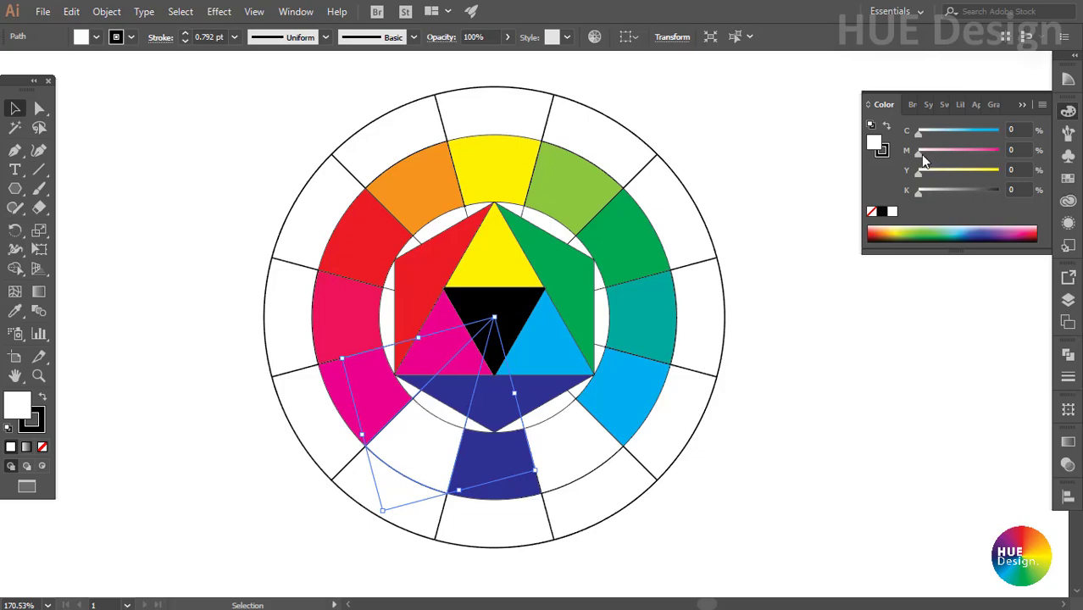
drag(919, 151, 1000, 151)
click(1023, 130)
text(50)
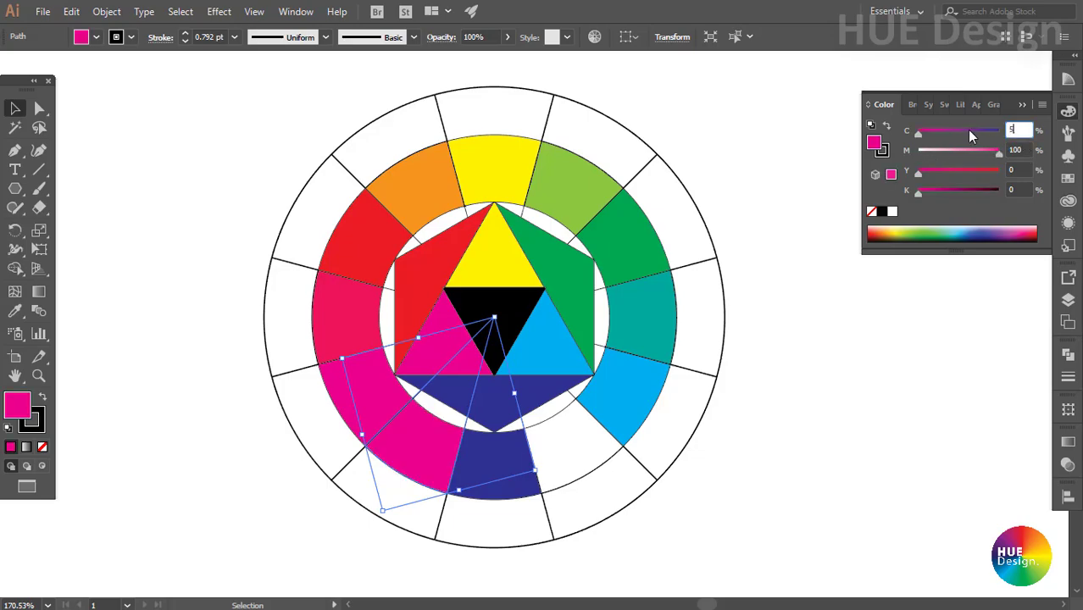
key(Return)
click(558, 450)
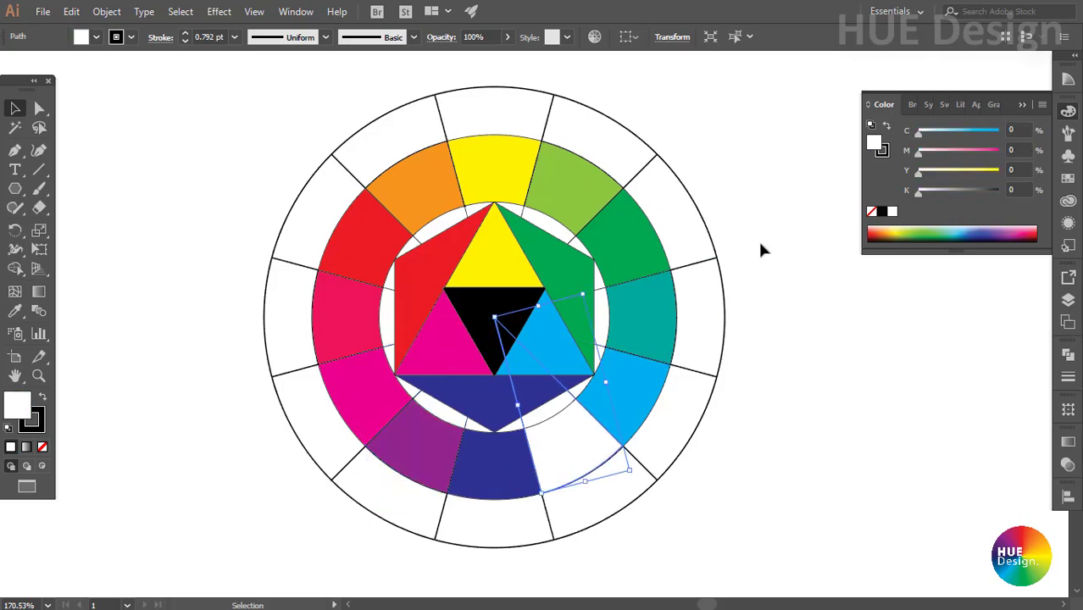
drag(918, 133, 999, 133)
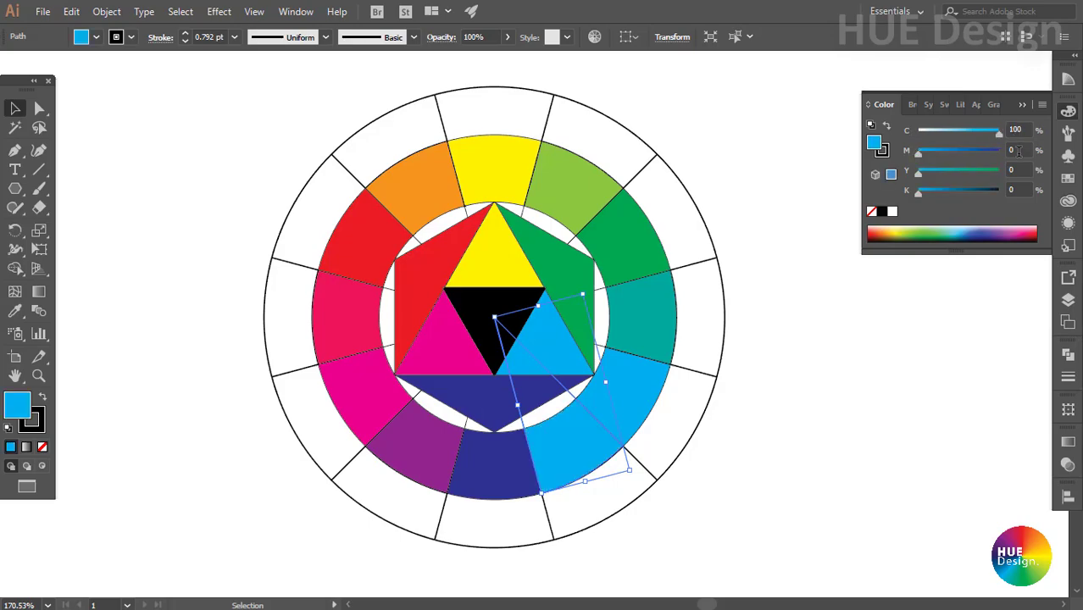
key(Tab)
text(0)
key(Return)
click(773, 369)
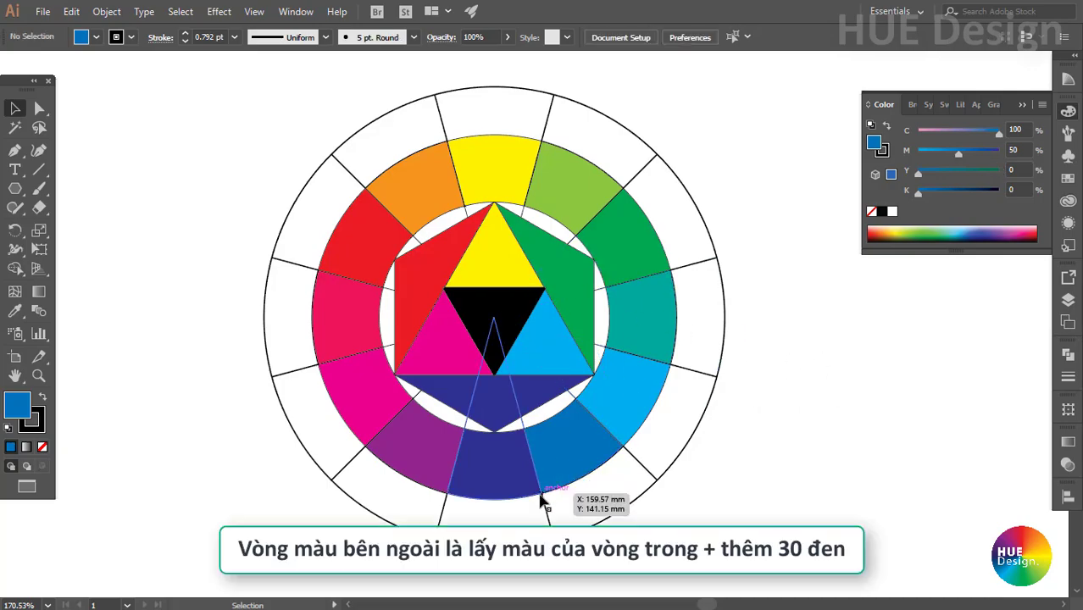
Step: Fill the bottom outer wedge with the ring's dark blue plus 30% black
click(511, 472)
click(500, 524)
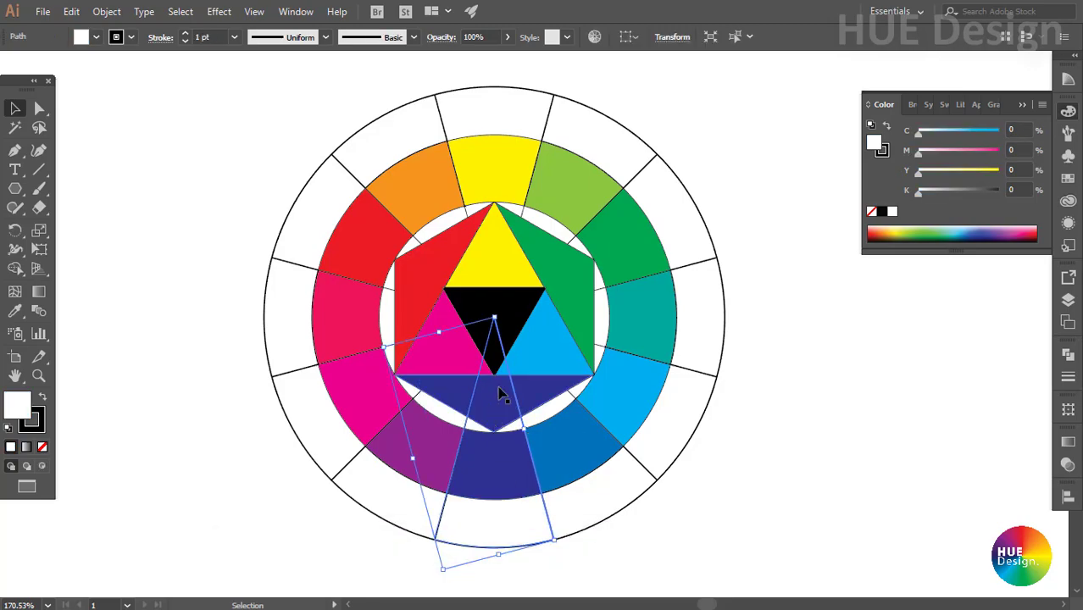
key(i)
click(506, 470)
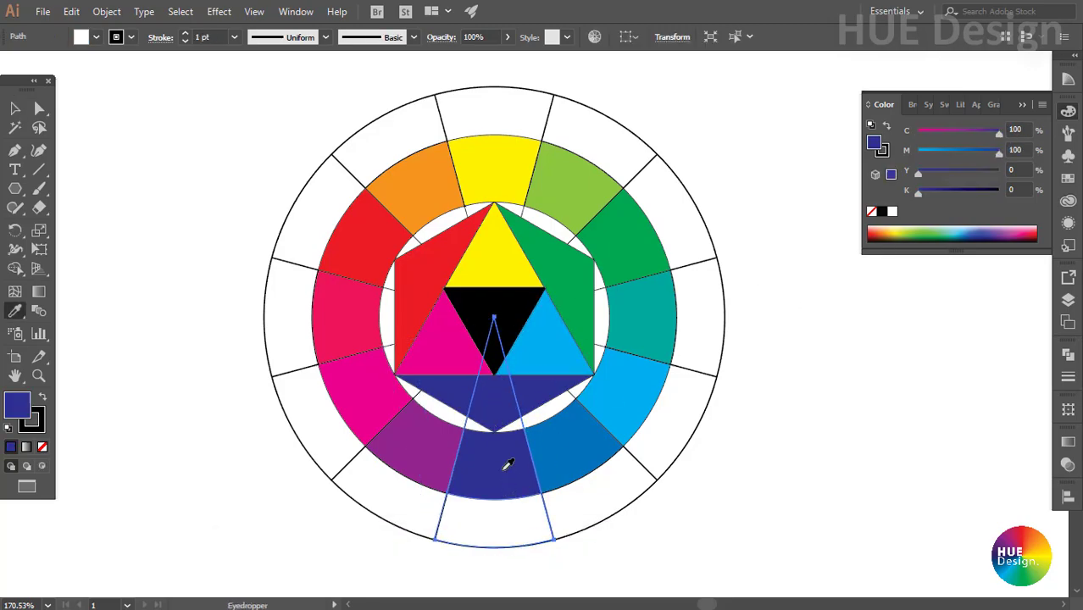
double_click(1021, 190)
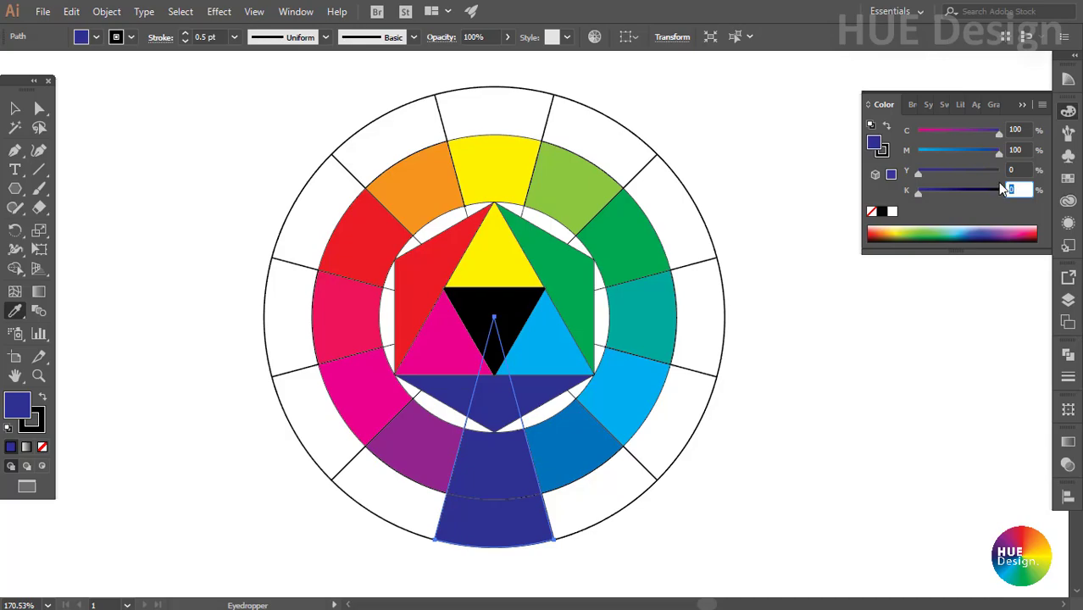
text(30)
key(Return)
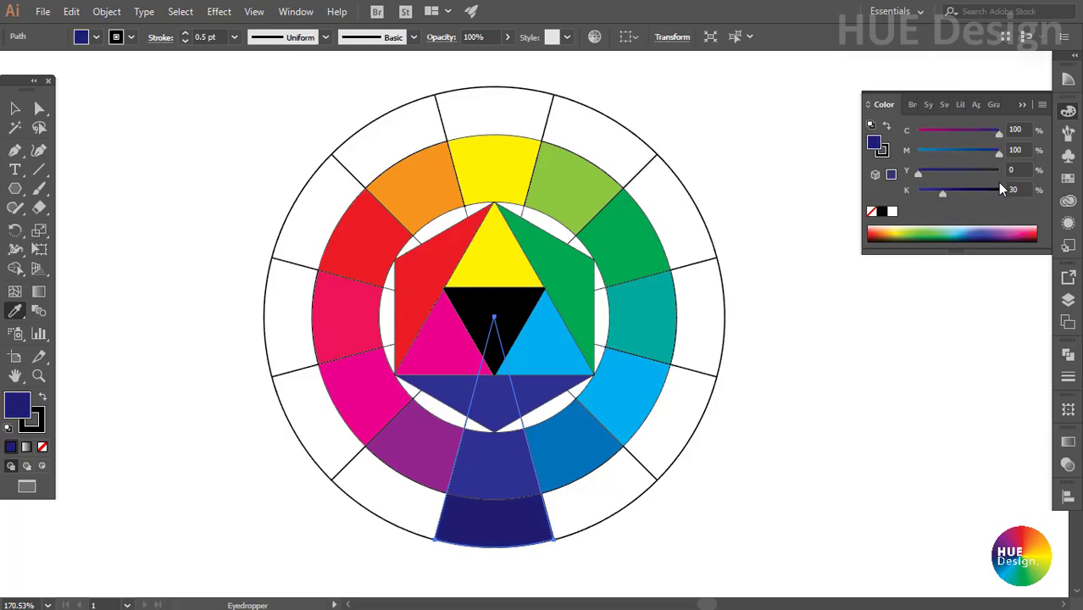
Step: Fill the next two outer wedges with mid blue and cyan, each darkened by 30% black
ctrl+click(598, 457)
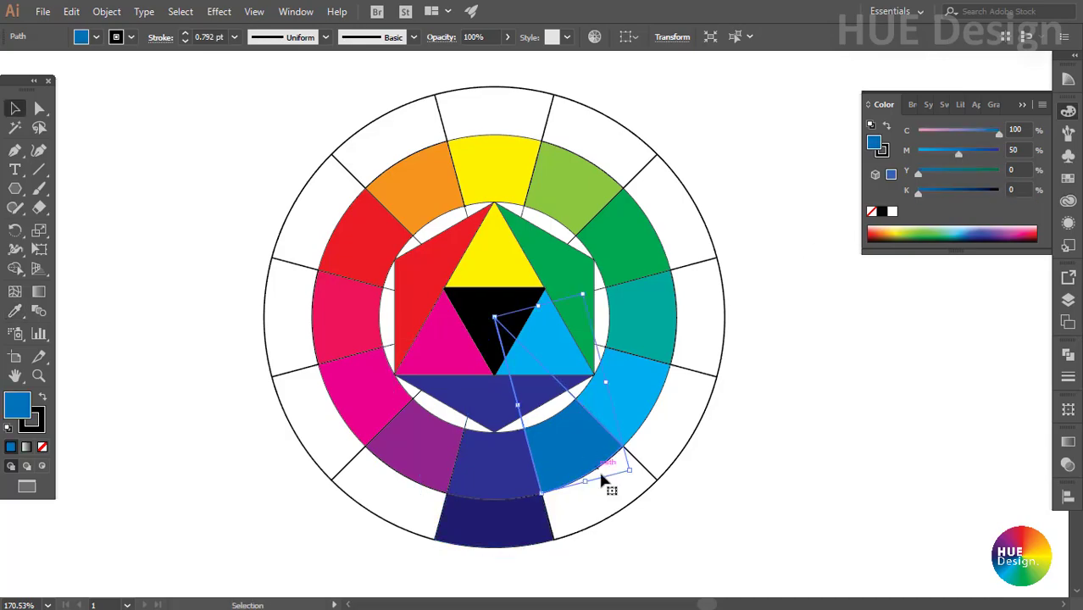
ctrl+click(606, 489)
click(577, 472)
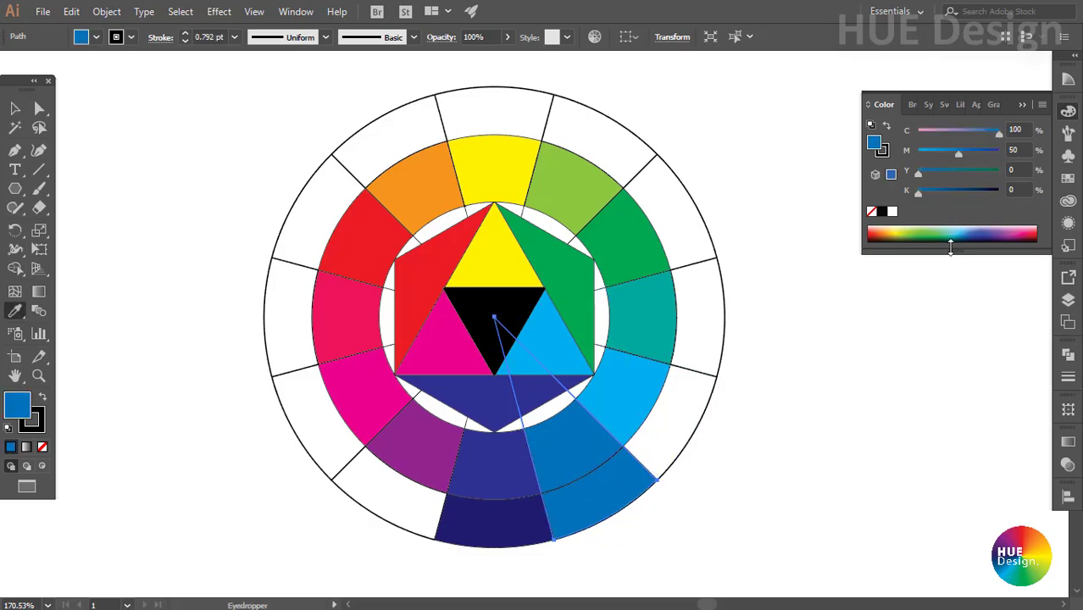
double_click(1009, 189)
text(30)
key(Return)
ctrl+click(693, 403)
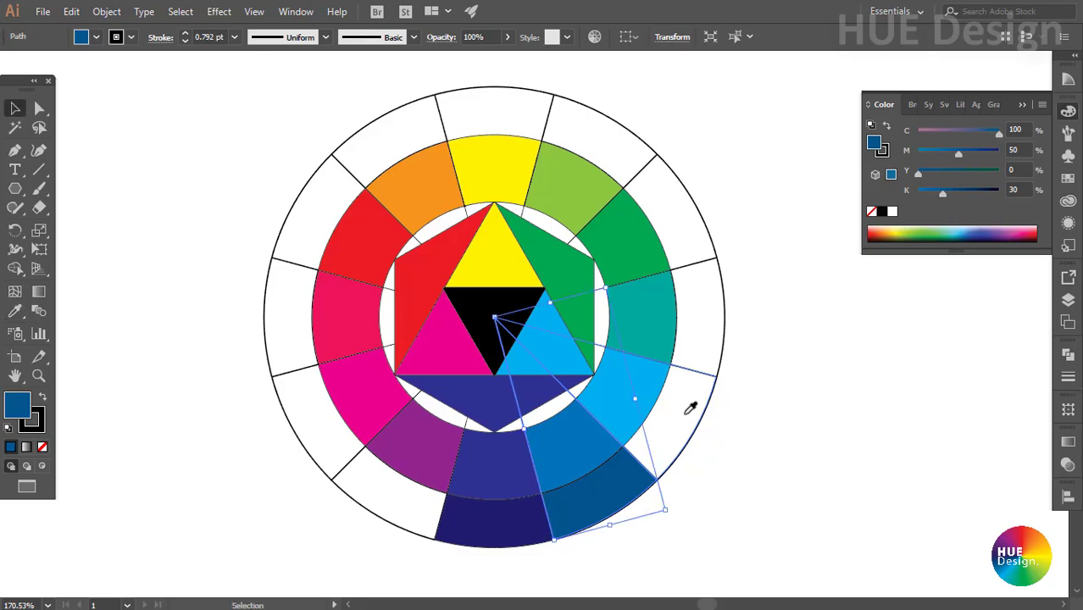
ctrl+click(686, 418)
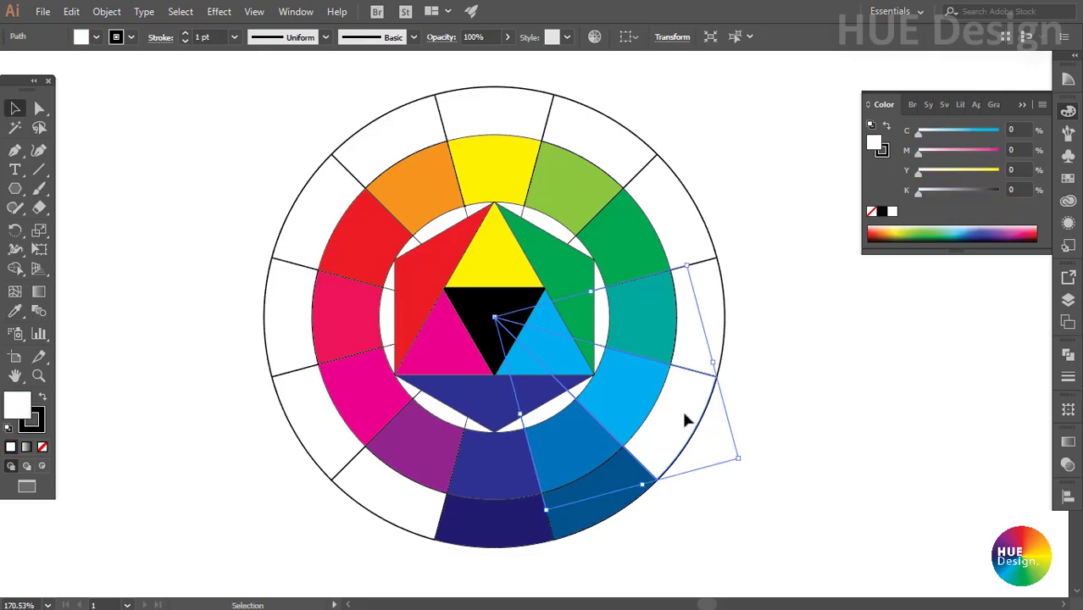
key(i)
click(627, 393)
click(1021, 189)
text(30)
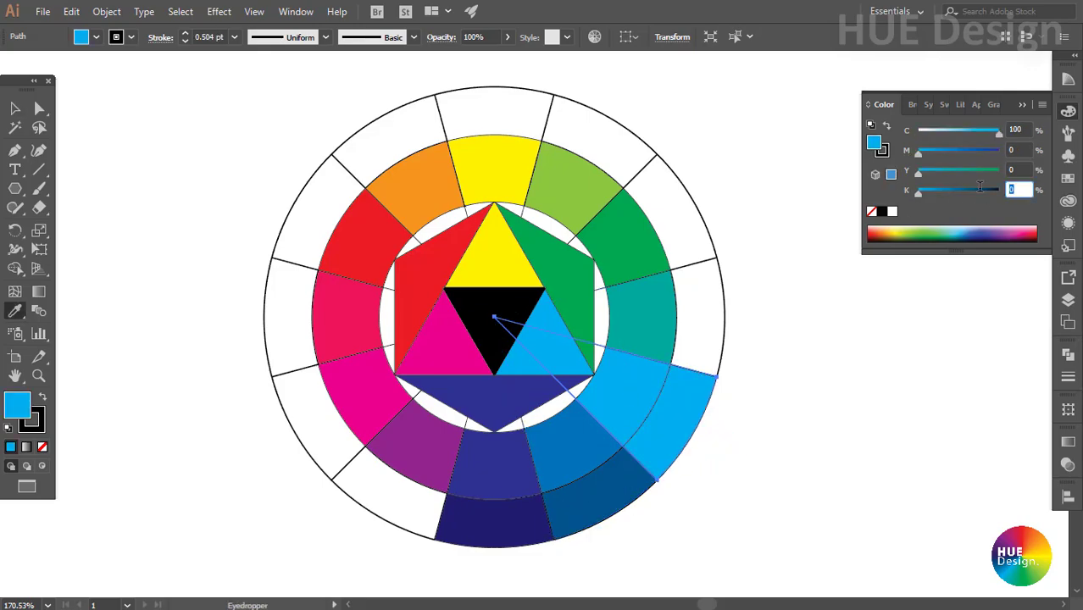
key(Return)
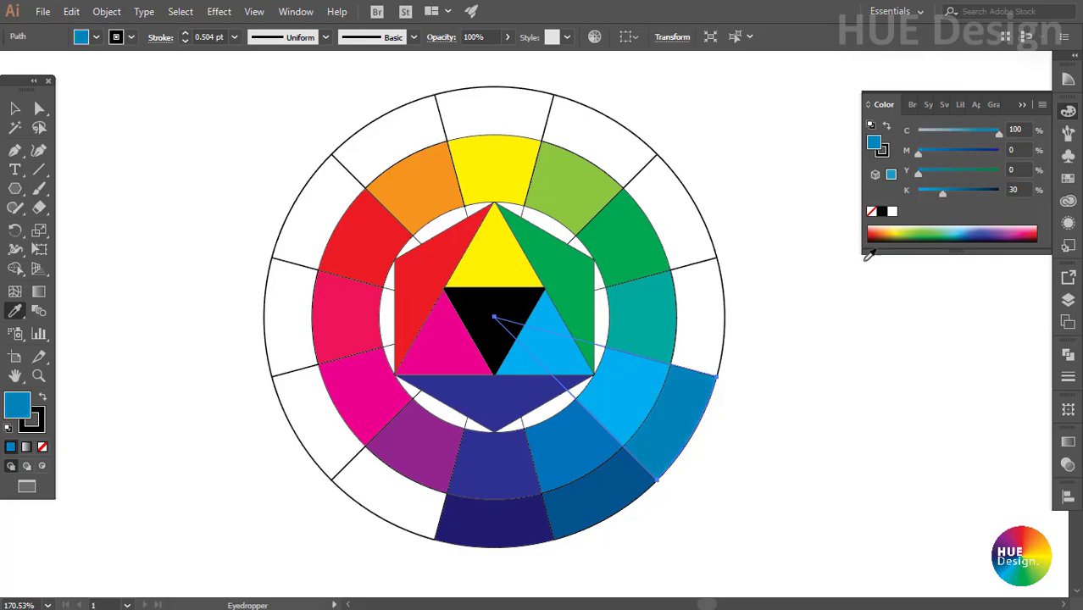
Step: Fill the outer wedges beside teal and green with those hues plus 30% black
ctrl+click(722, 305)
key(i)
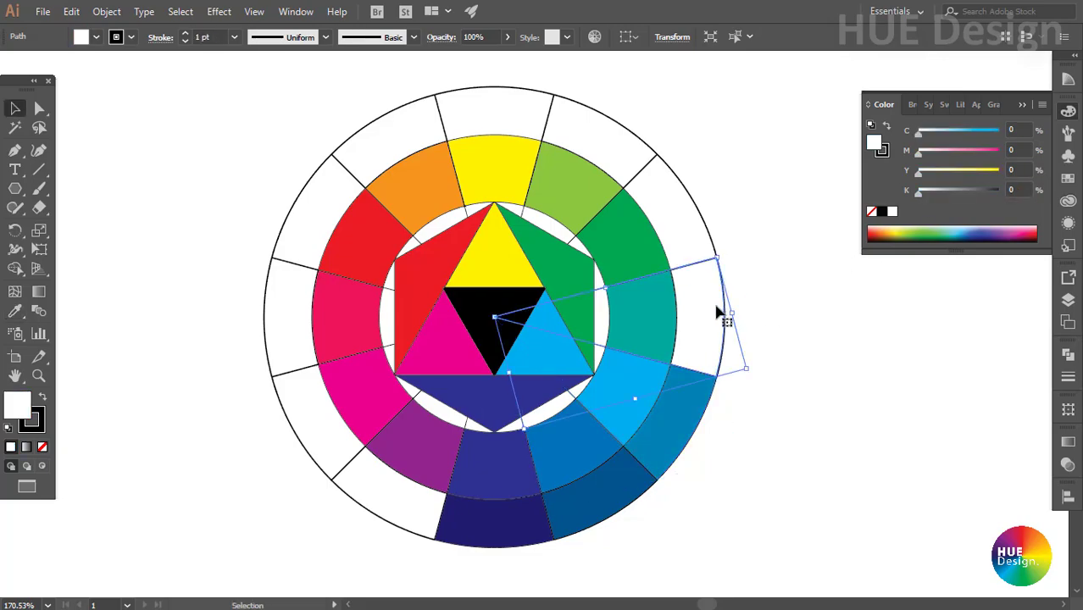
click(667, 303)
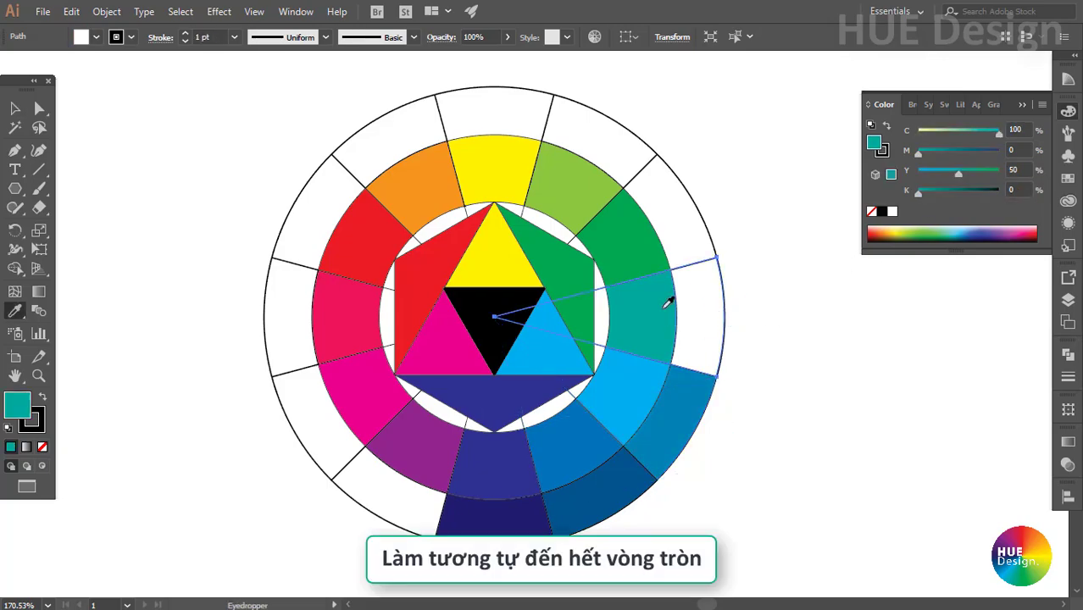
click(1016, 190)
text(30)
key(Return)
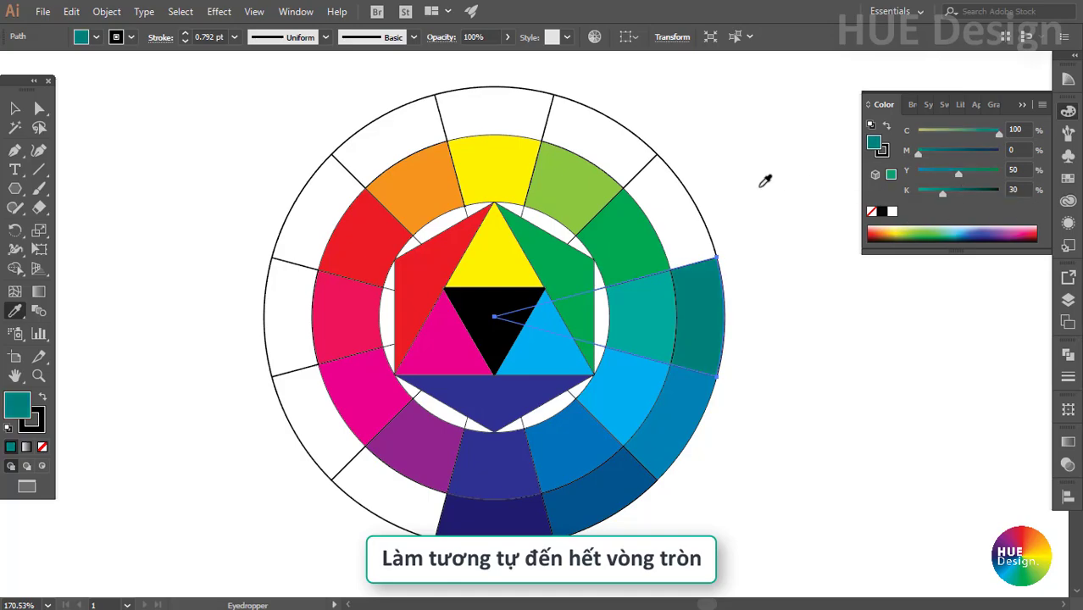
ctrl+click(670, 229)
click(649, 233)
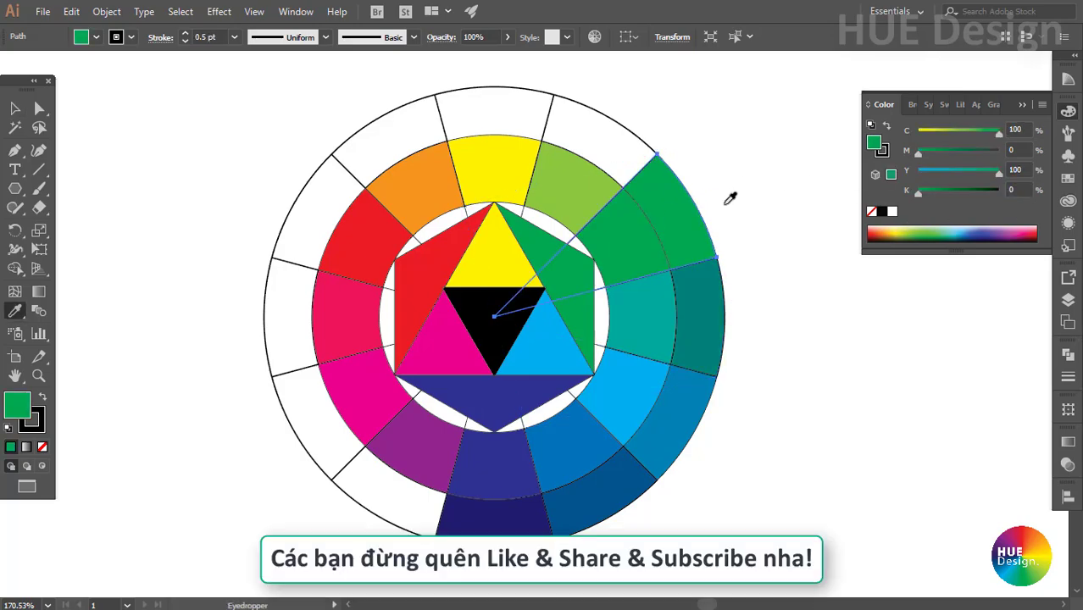
click(1014, 190)
text(30)
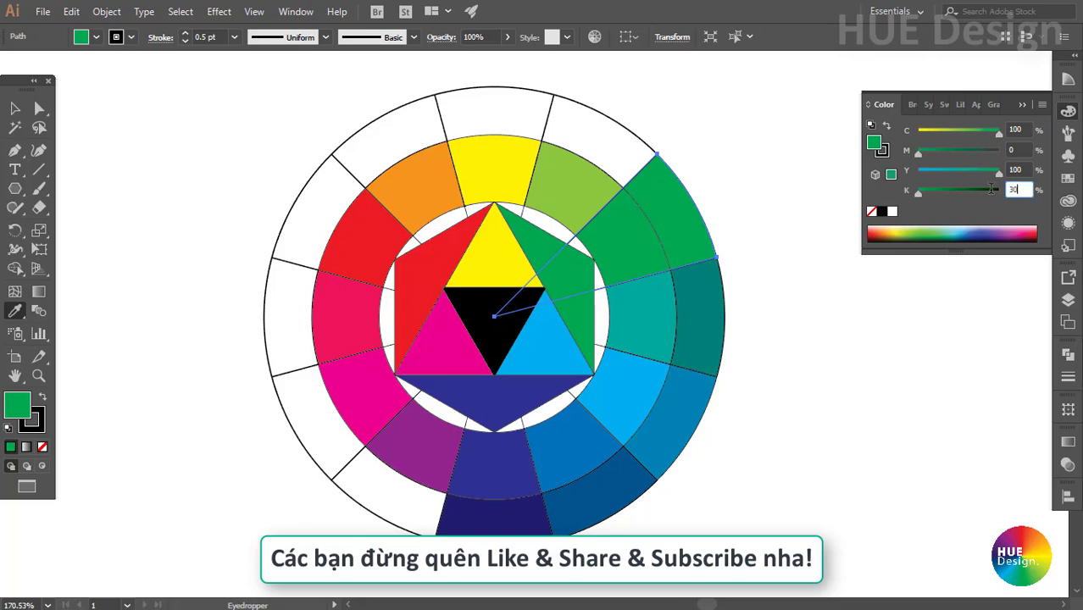
key(Return)
Step: Fill the outer wedge above the yellow-green segment with yellow-green plus 30% black
key(v)
click(585, 177)
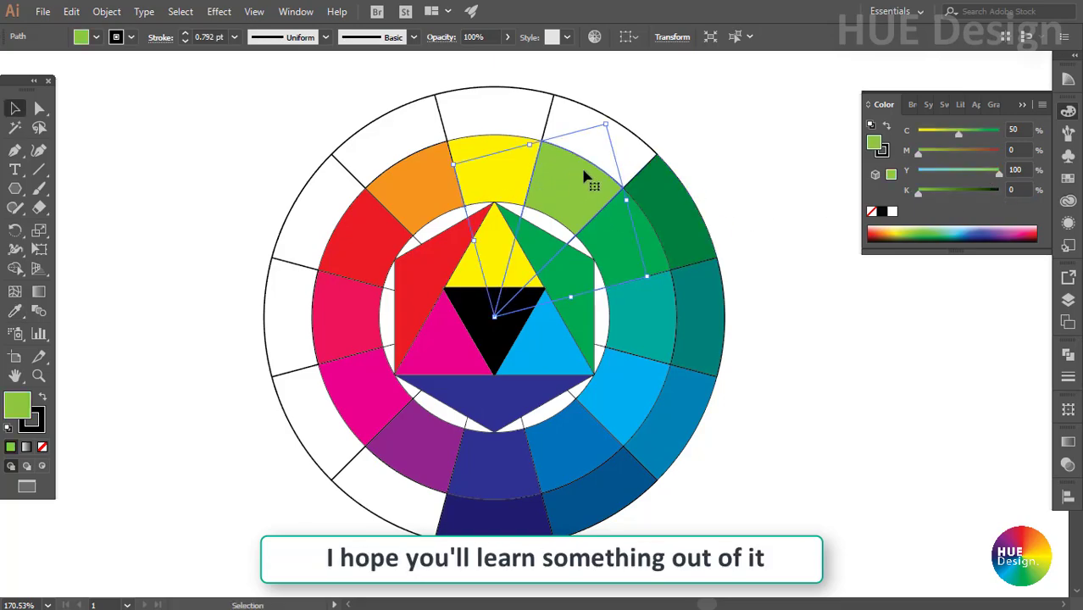
click(621, 153)
key(i)
click(589, 173)
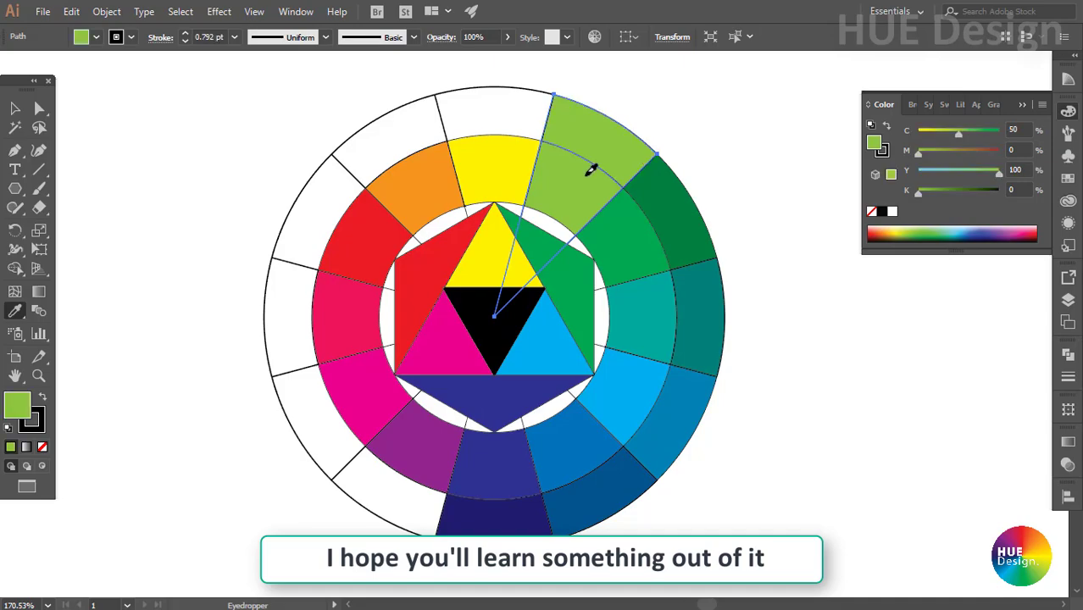
click(1017, 190)
text(30)
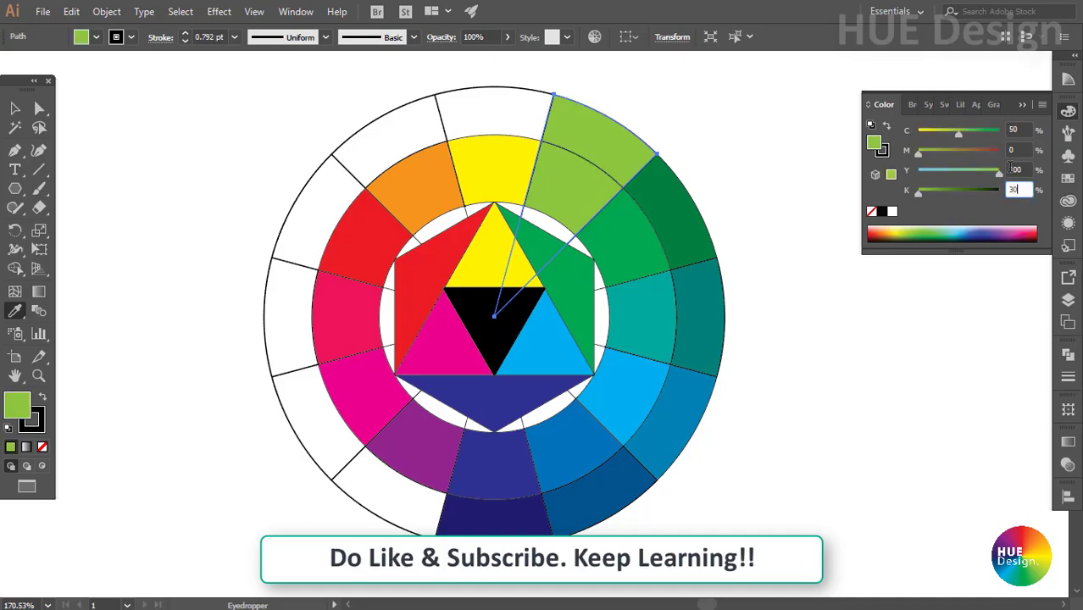
key(Return)
Step: Fill the top outer wedge with the ring's yellow darkened by 30% black
key(v)
click(531, 186)
click(503, 115)
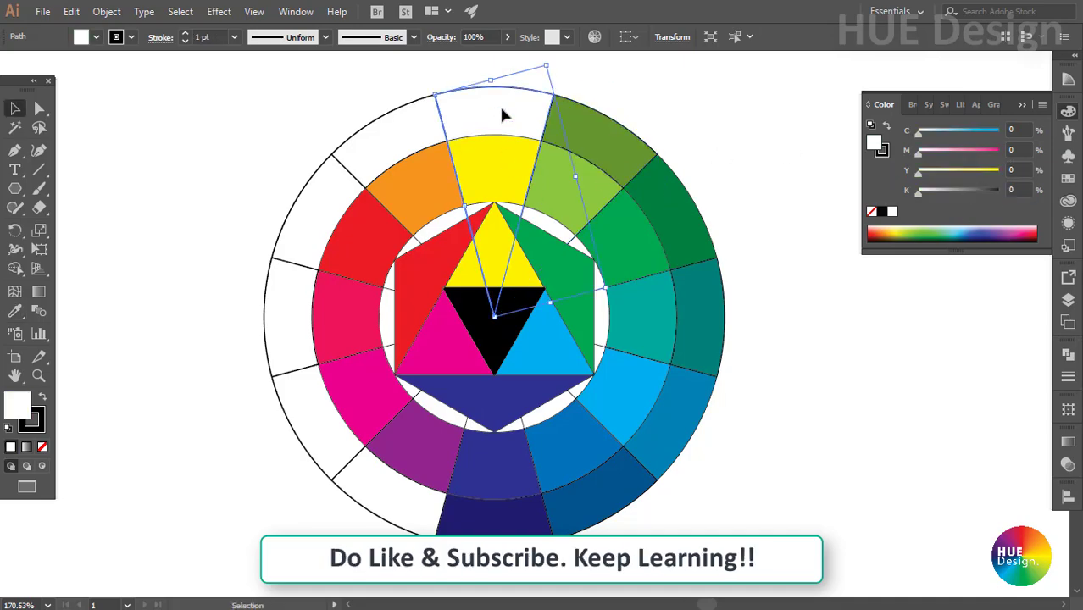
key(i)
click(508, 151)
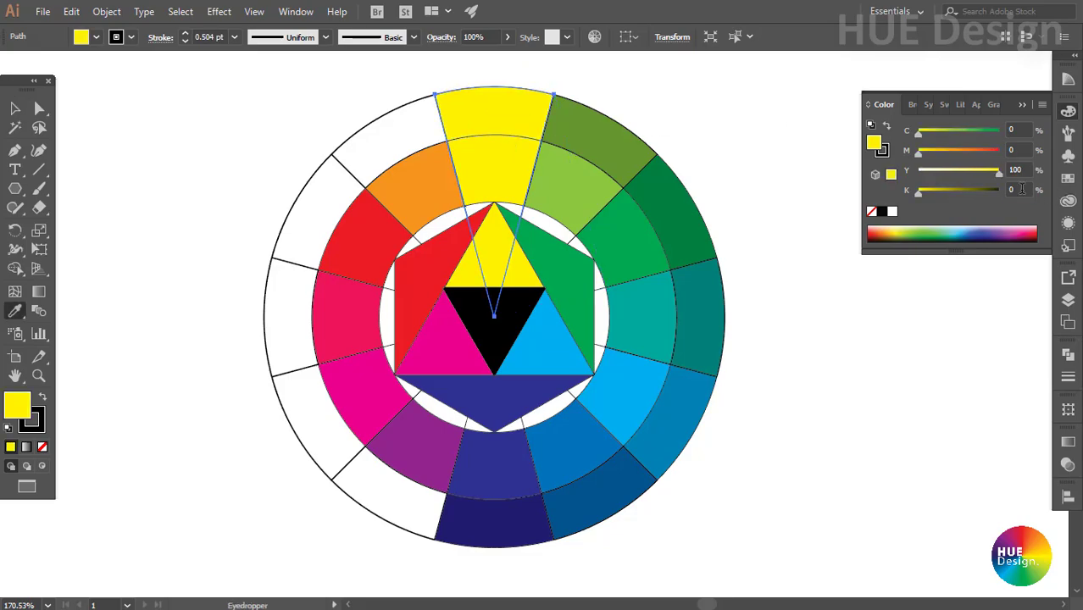
click(1022, 189)
text(30)
key(Return)
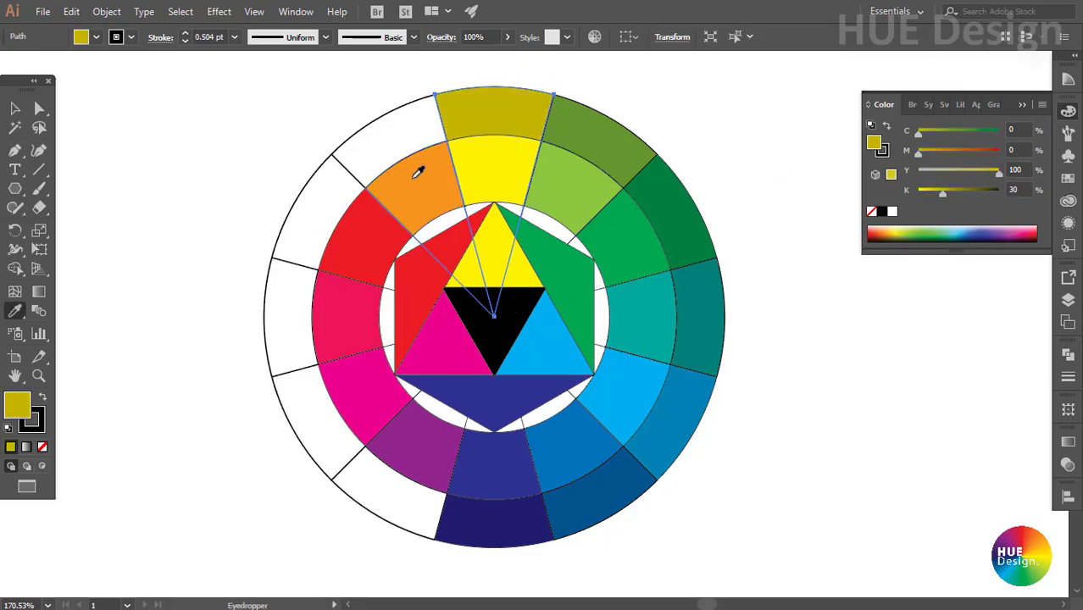
Step: Fill the outer wedge above orange with the orange hue plus 30% black
key(v)
click(416, 188)
click(402, 137)
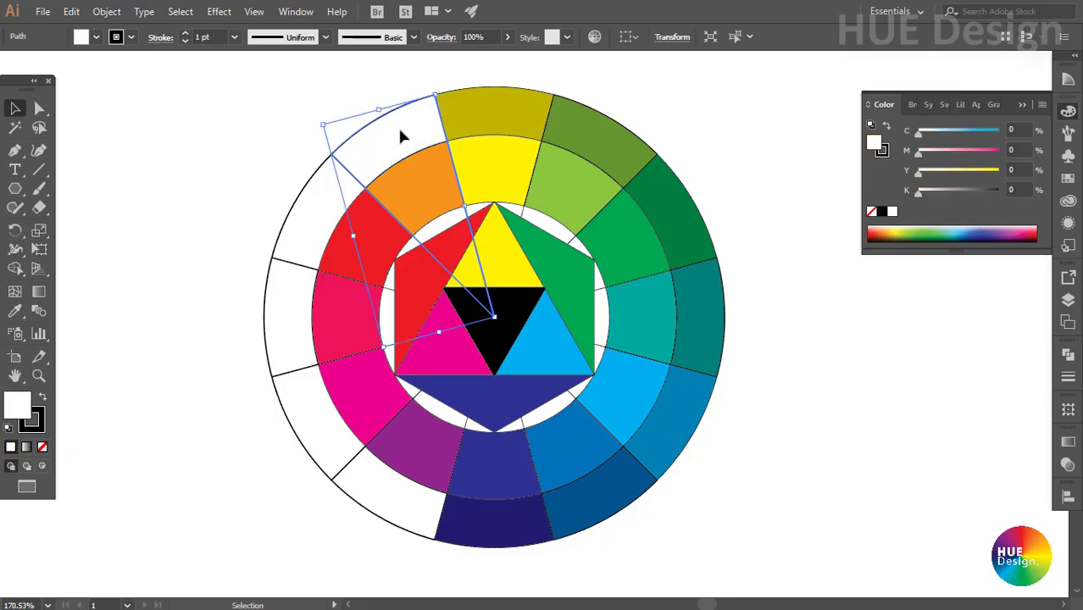
key(i)
click(416, 152)
click(1020, 189)
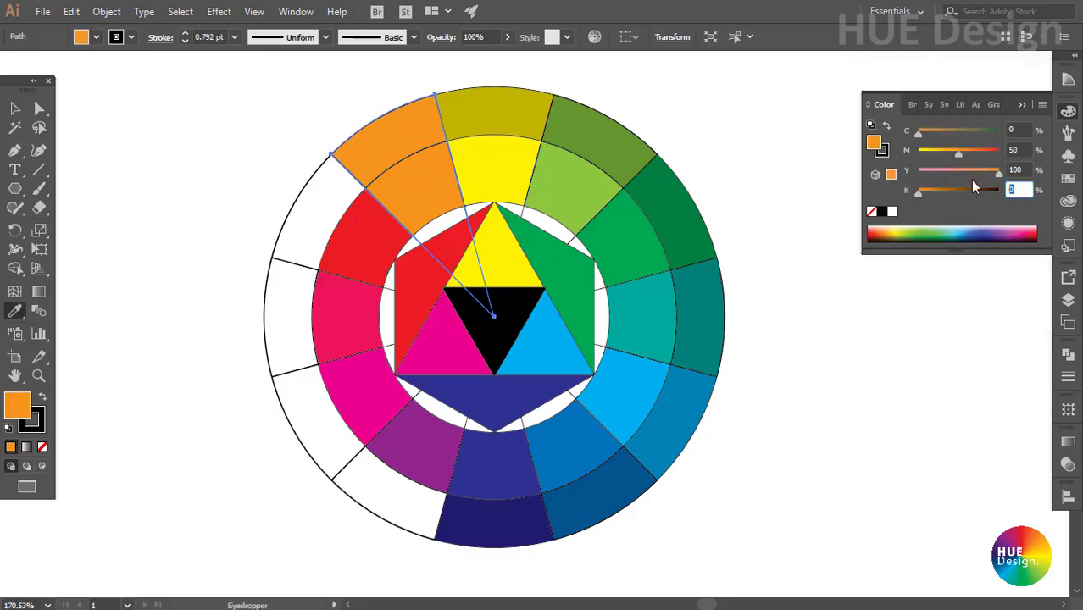
text(30)
key(Return)
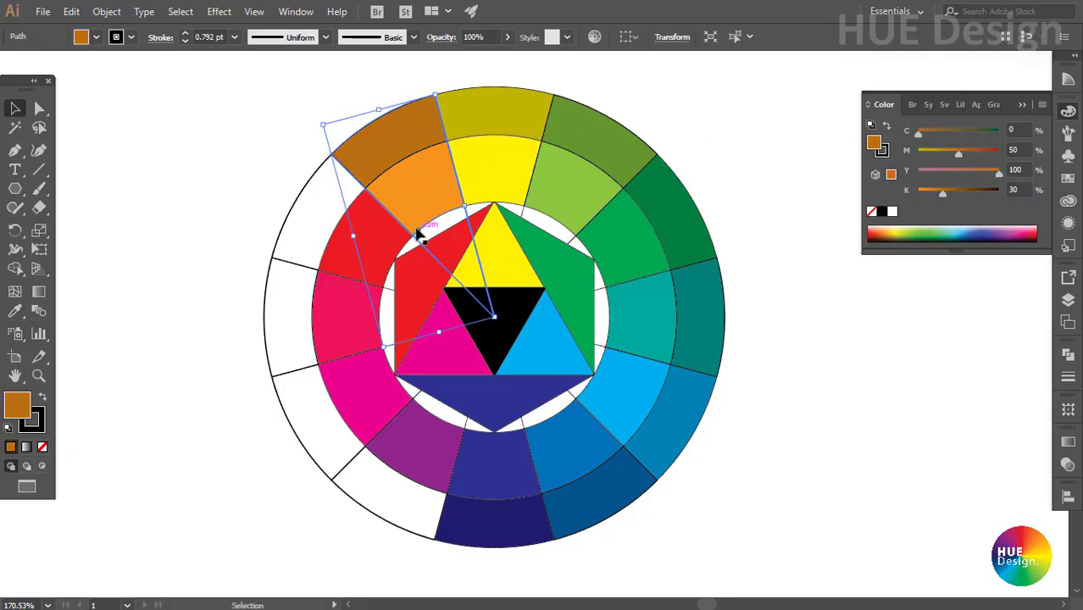
Step: Fill the outer wedge beside red with the red hue plus 30% black
ctrl+click(309, 212)
click(360, 233)
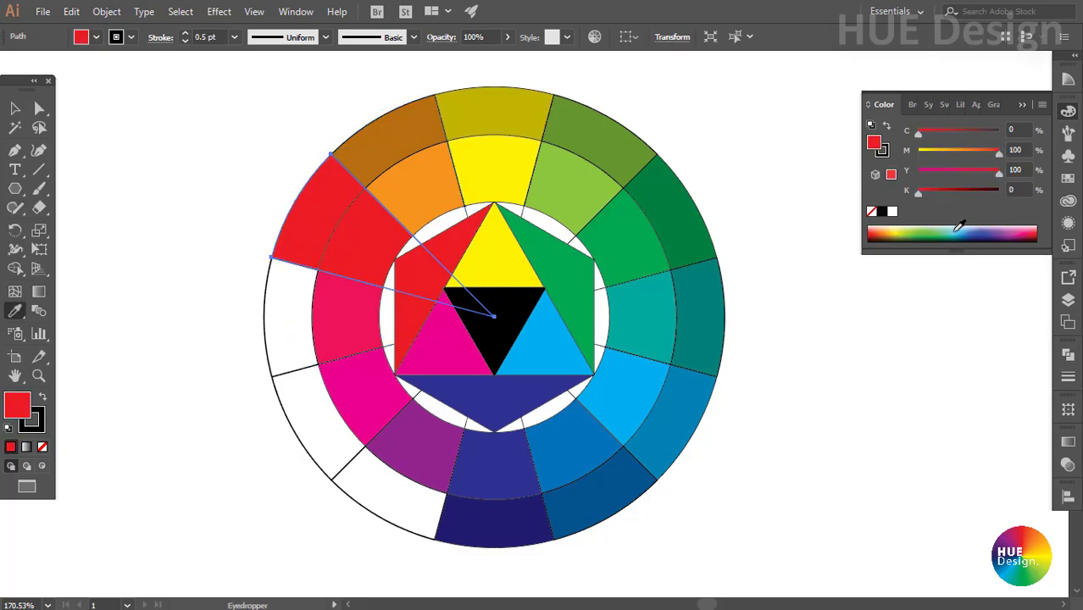
click(1017, 189)
text(30)
key(Return)
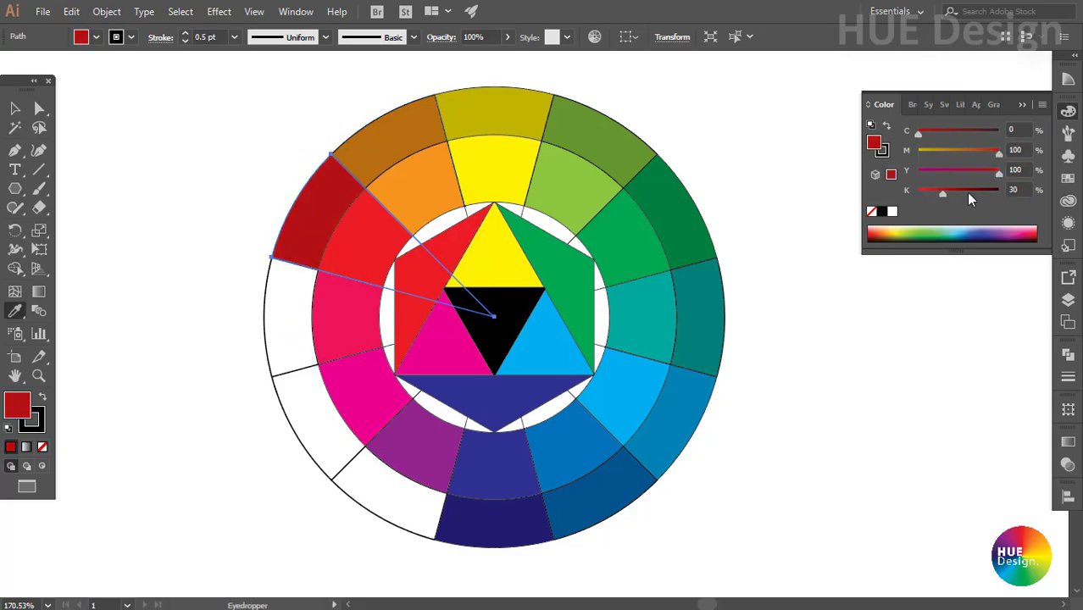
Step: Fill the outer wedge beside the pink segment with pink plus 30% black
ctrl+click(363, 332)
click(288, 320)
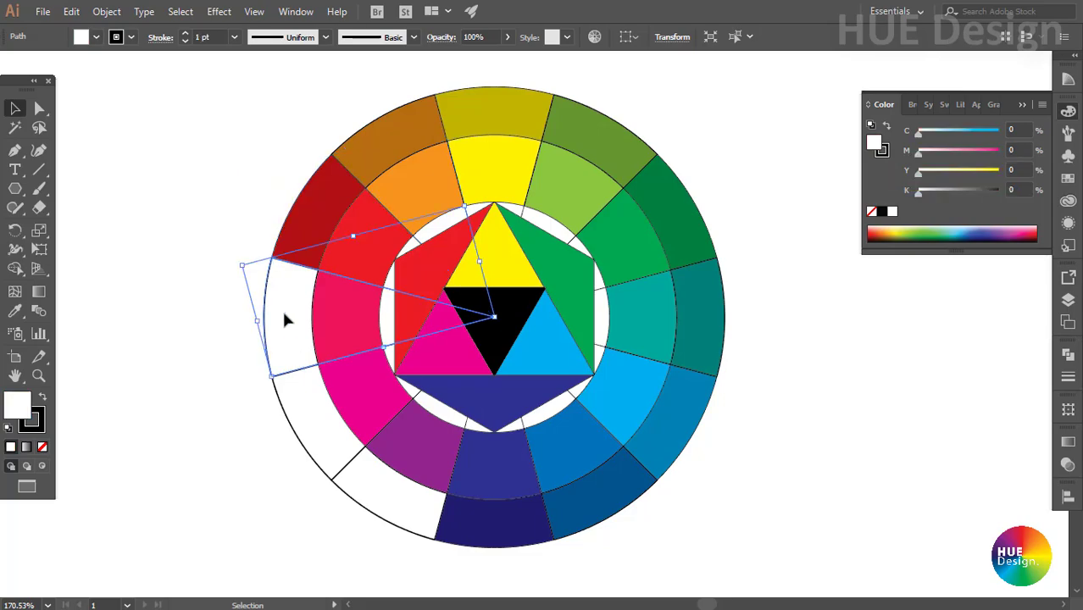
key(i)
click(347, 318)
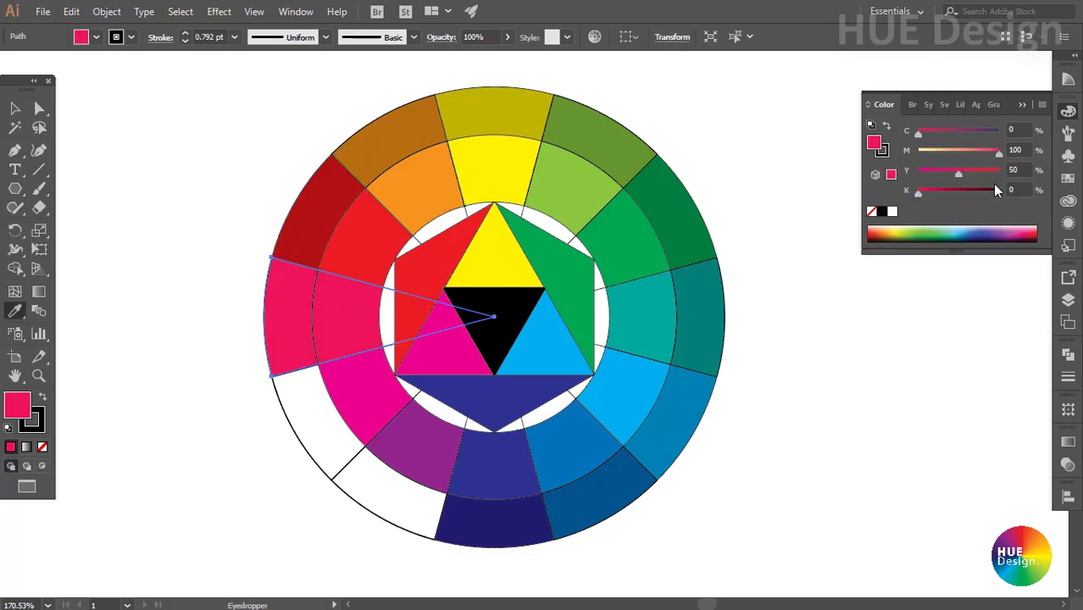
click(1017, 189)
text(30)
key(Return)
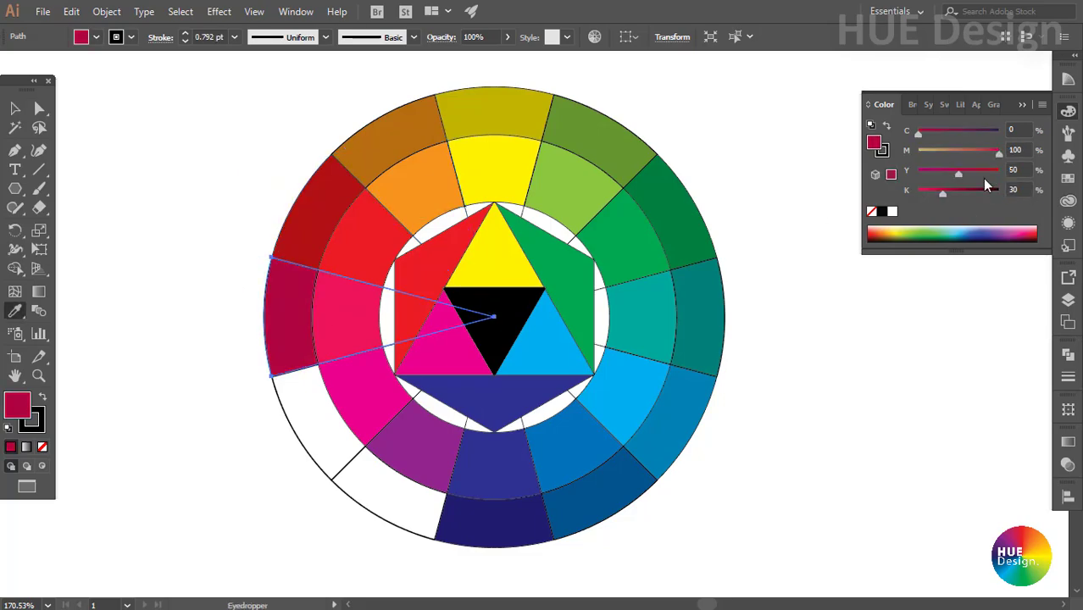
Step: Fill the outer wedge beside magenta with the magenta hue plus 30% black
key(v)
click(309, 416)
key(i)
click(363, 381)
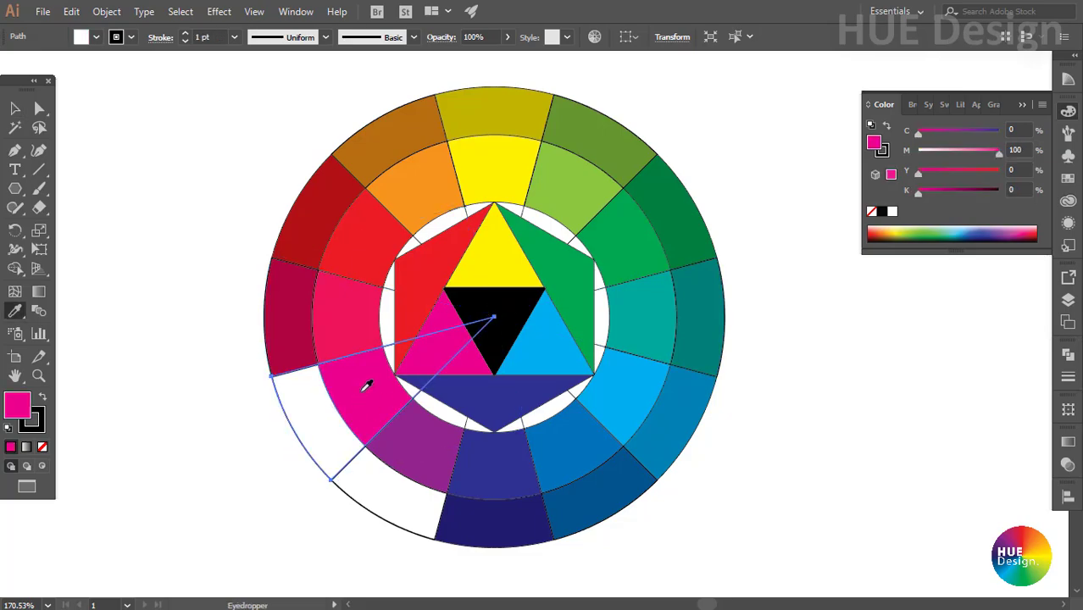
click(1017, 189)
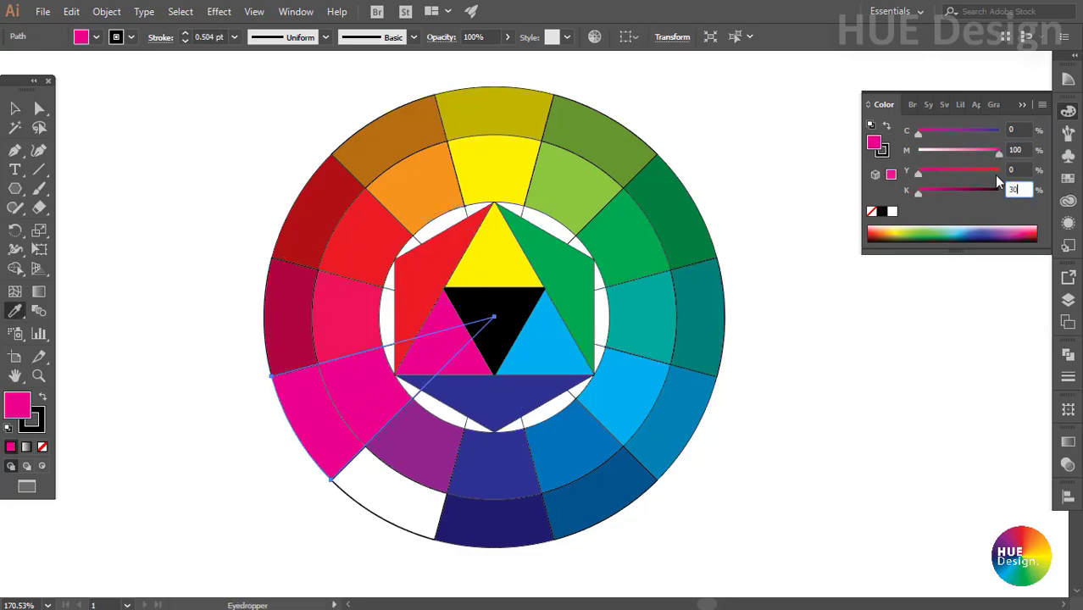
text(30)
key(Return)
Step: Fill the last outer wedge with the ring's purple plus 30% black and deselect it
key(v)
click(411, 507)
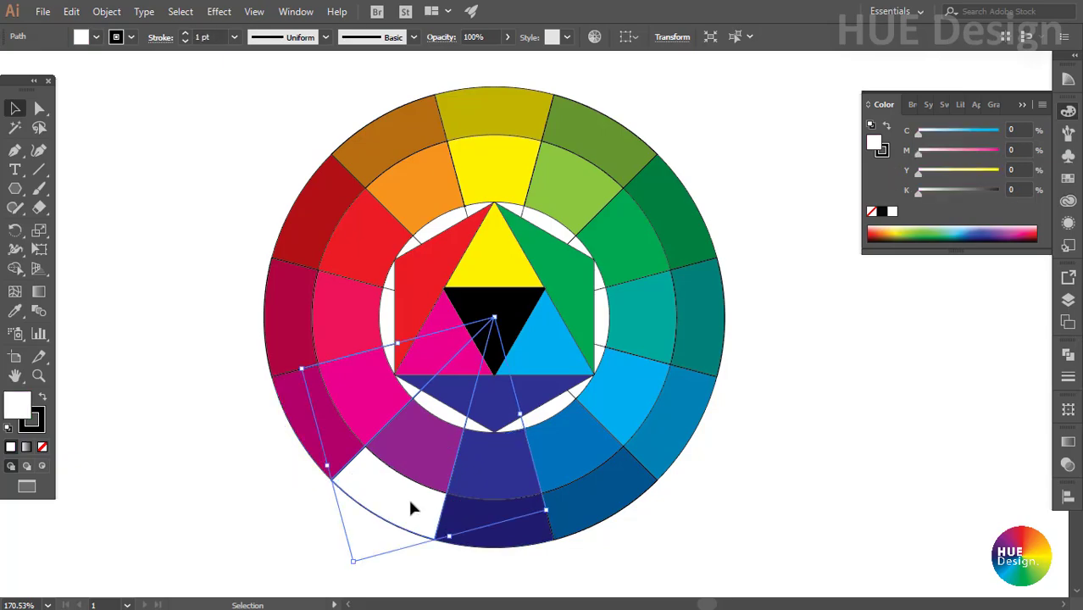
key(i)
click(431, 457)
click(1017, 189)
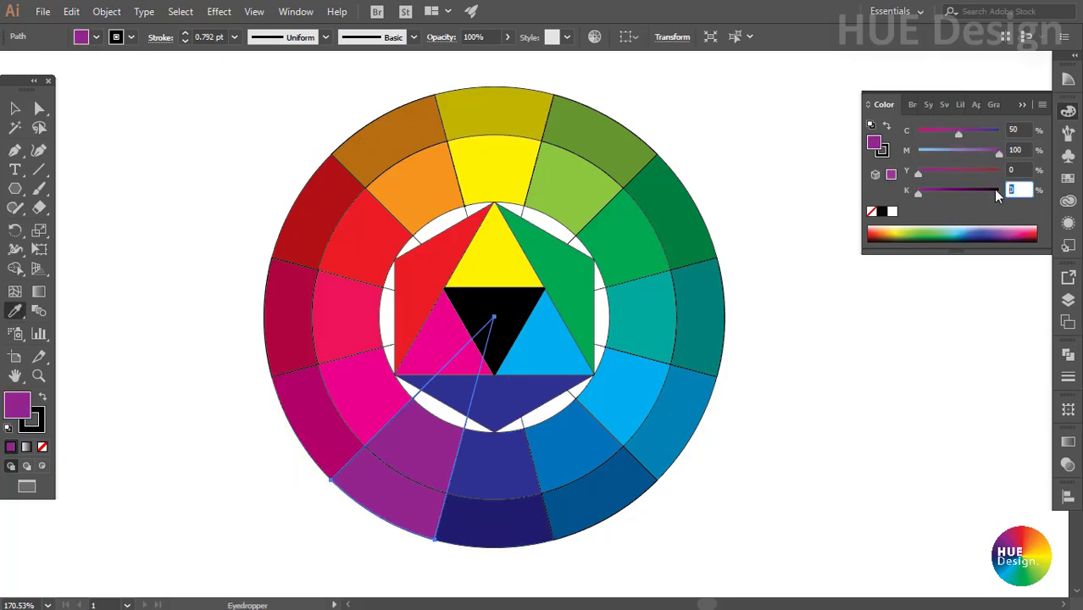
text(30)
key(Return)
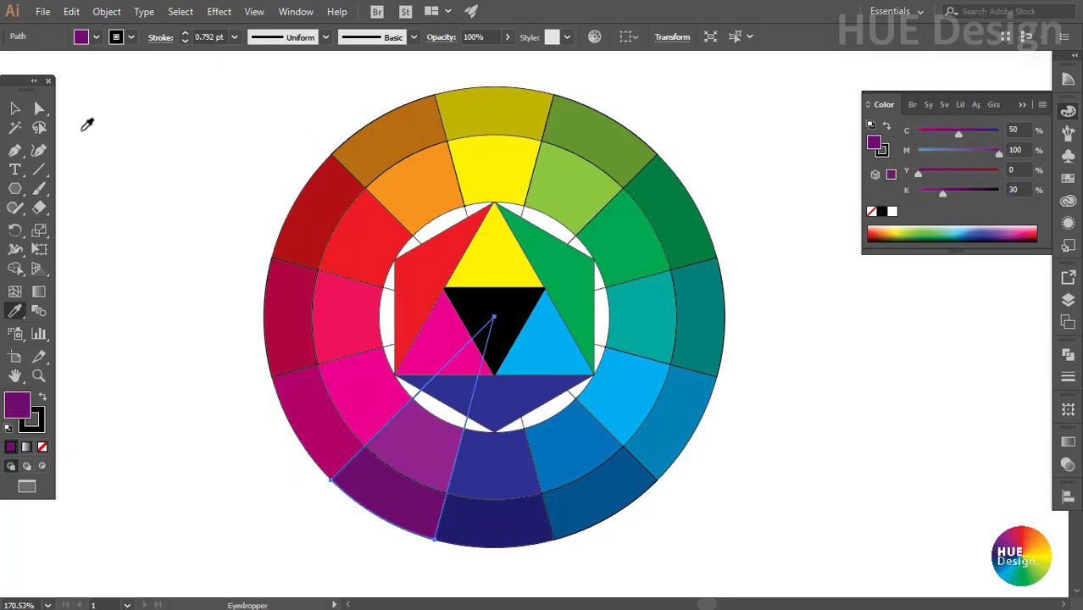
click(15, 108)
click(212, 127)
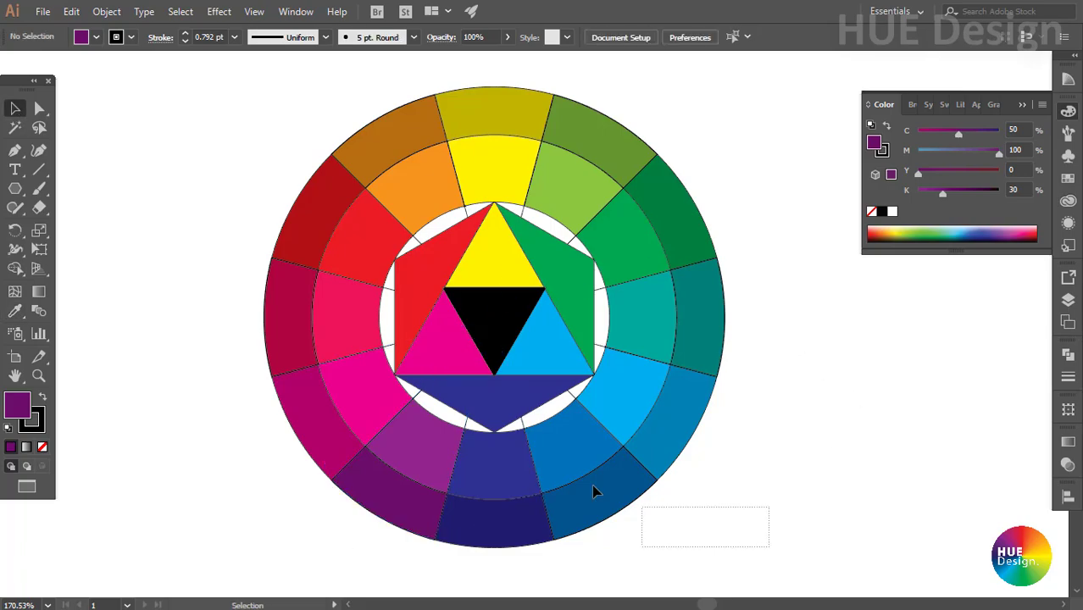
Step: Select all color wheel shapes, set their stroke to None, then deselect and zoom out to view the finished wheel
key(ctrl+a)
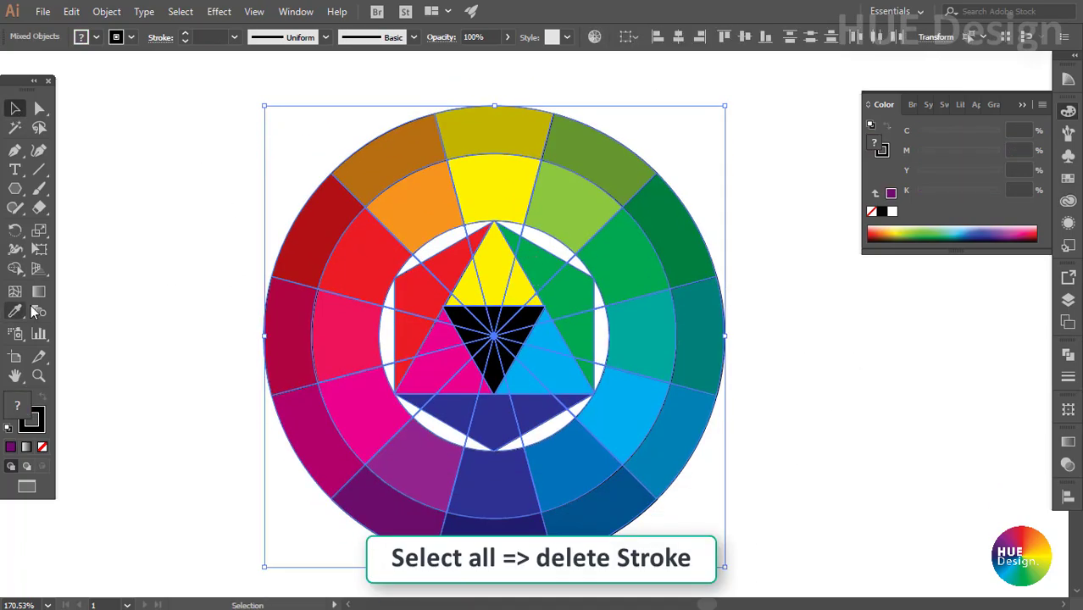
click(32, 419)
click(42, 448)
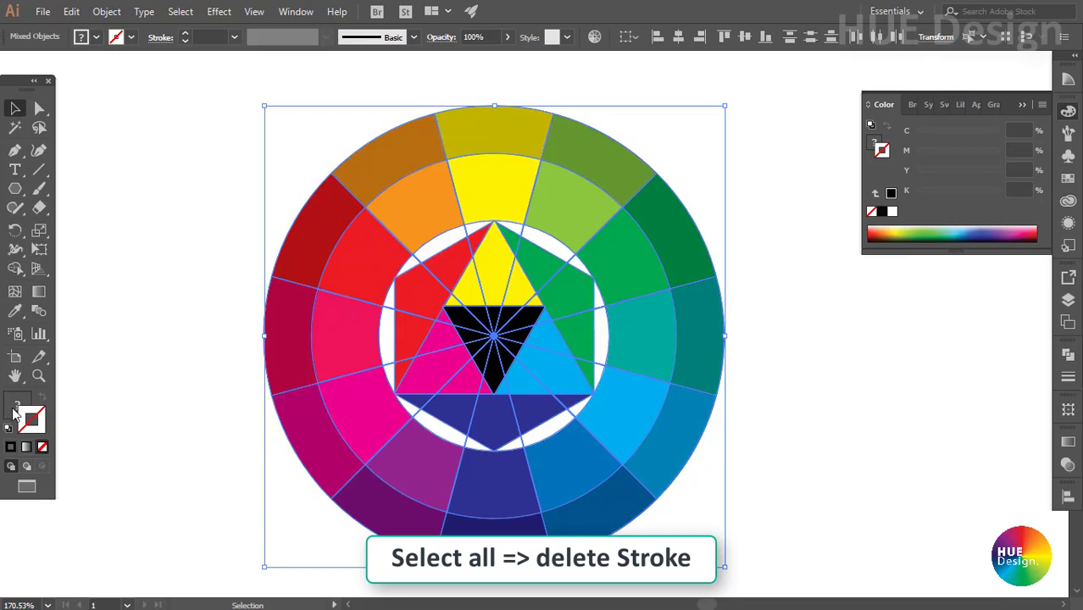
click(140, 339)
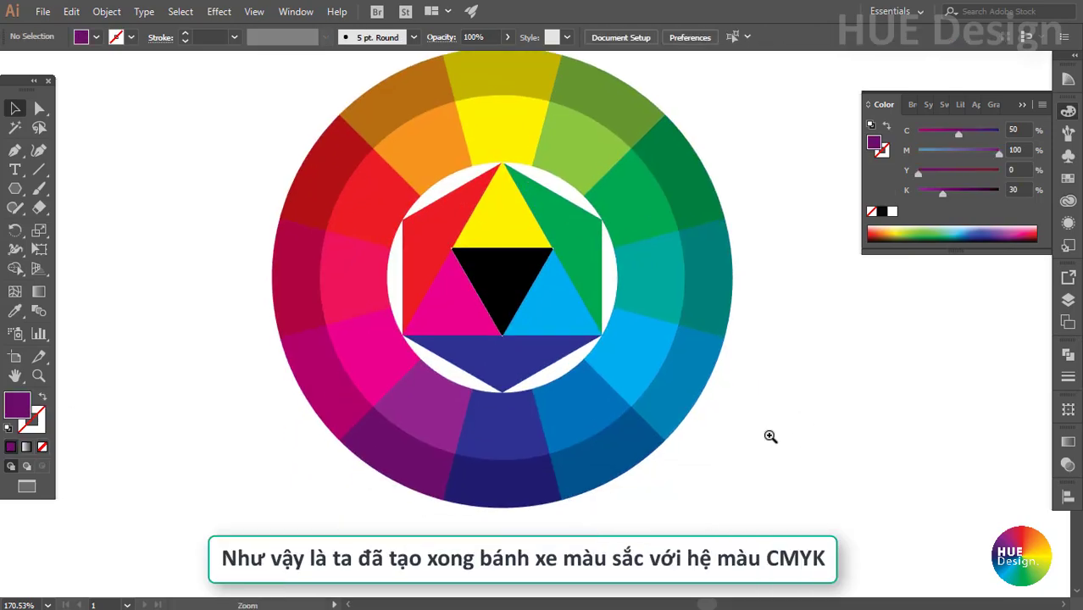
drag(797, 458, 572, 350)
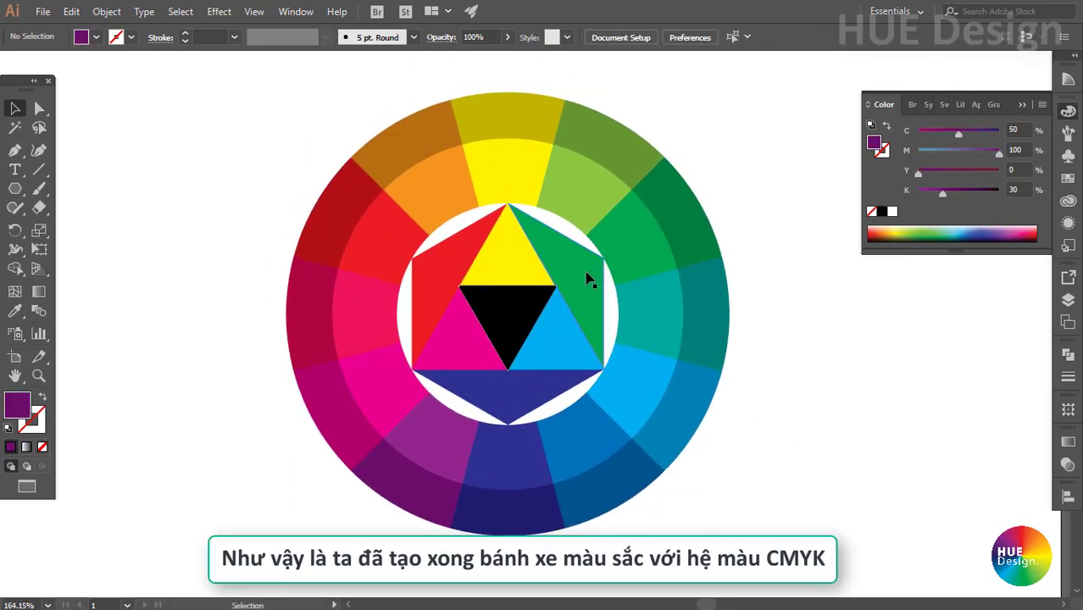